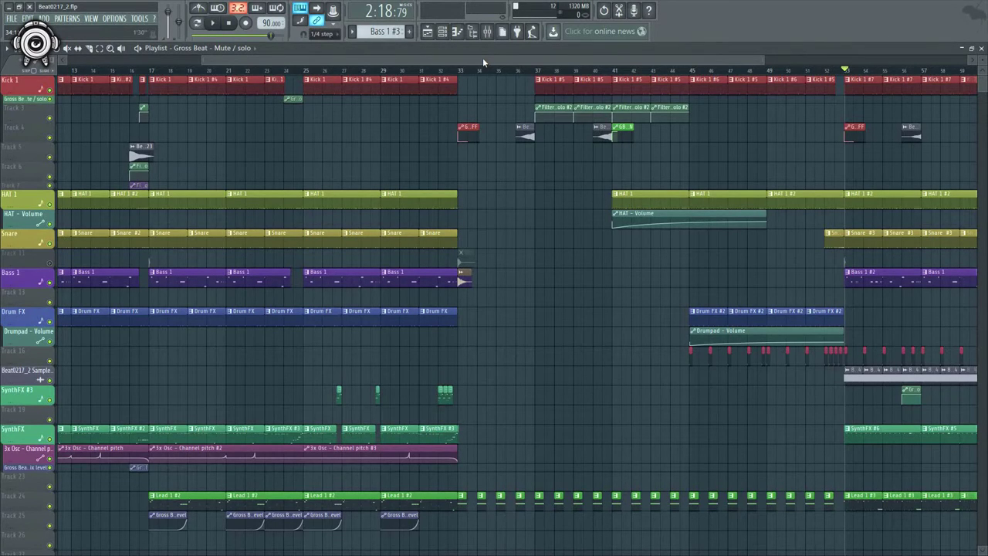
- Play the arrangement from bar 17
left_click_drag(483, 57, 492, 57)
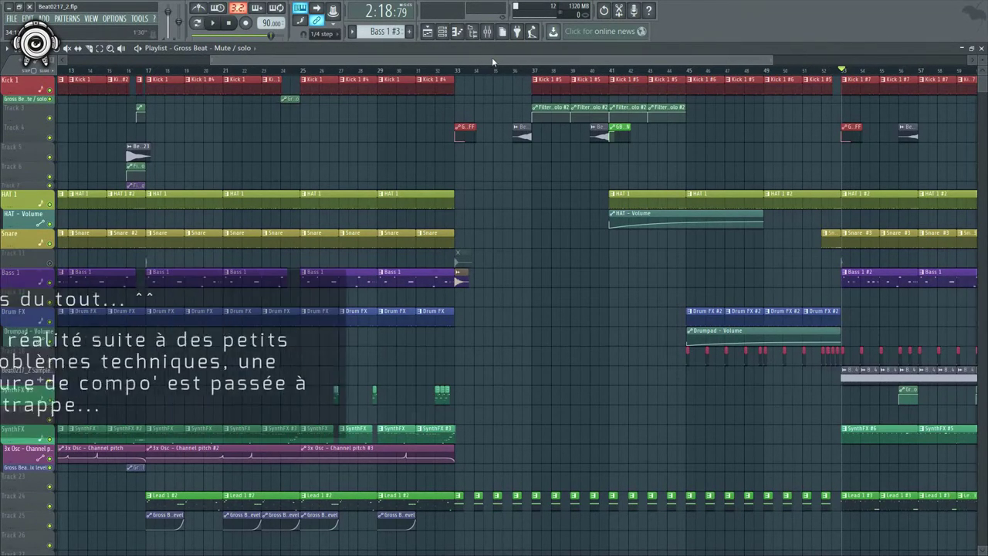
scroll(576, 164, "down", 2)
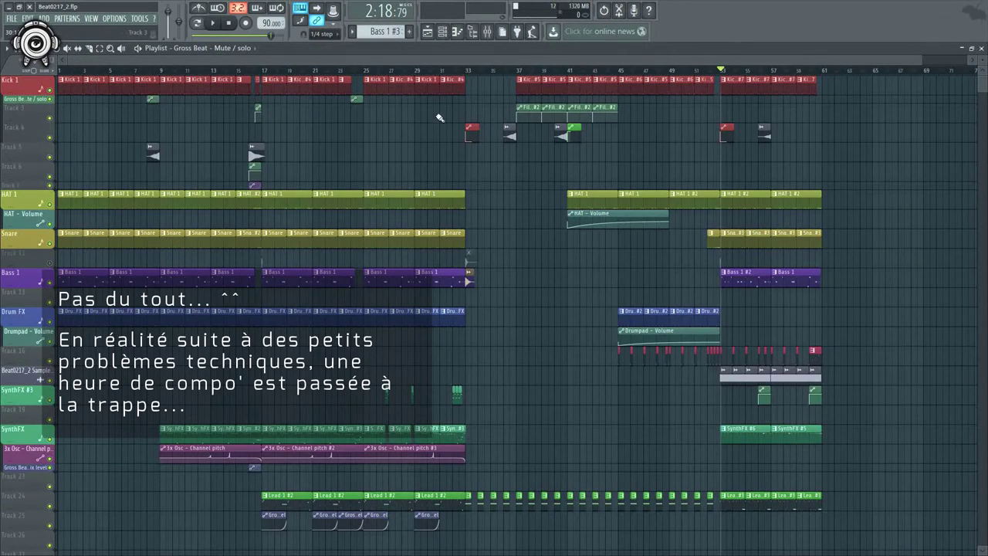
scroll(439, 117, "up", 1)
scroll(410, 74, "down", 2)
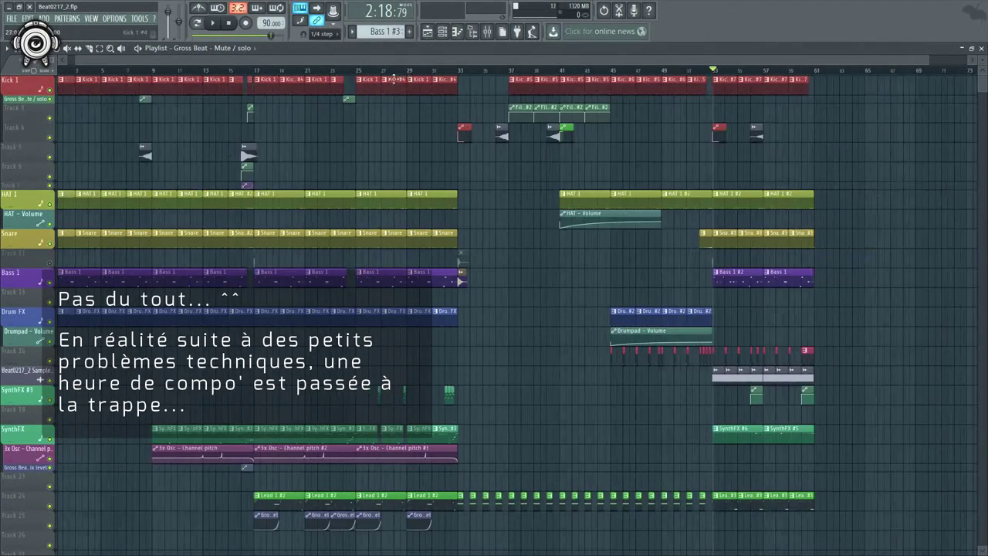
left_click(255, 72)
key("space")
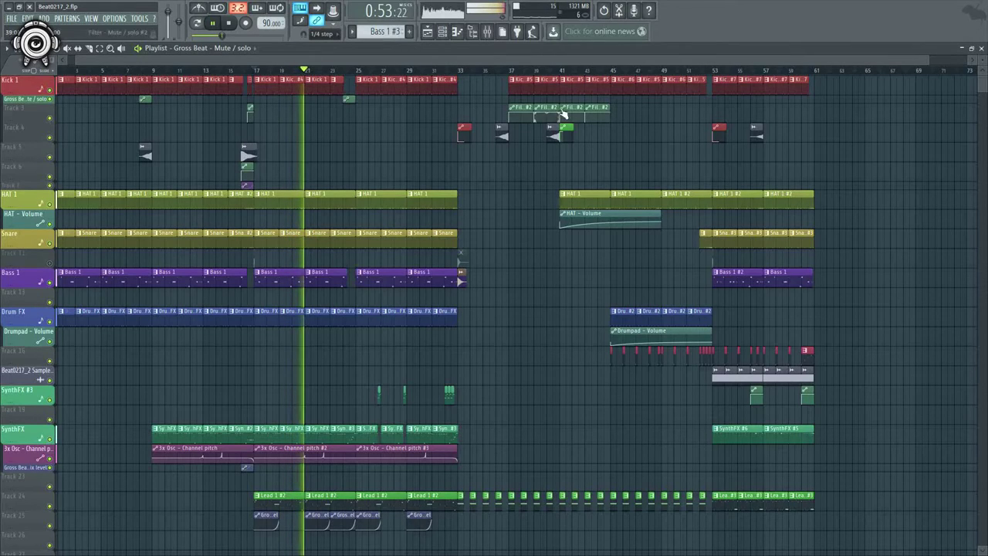
- Listen to the arrangement from bar 53, where the Bass 1 and Snare parts come back in
key("space")
left_click(715, 72)
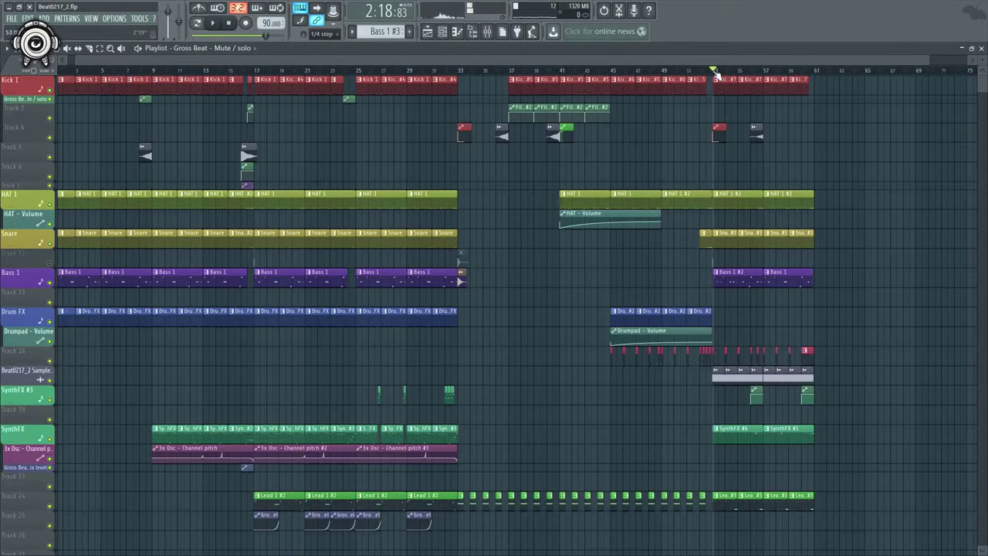
key("space")
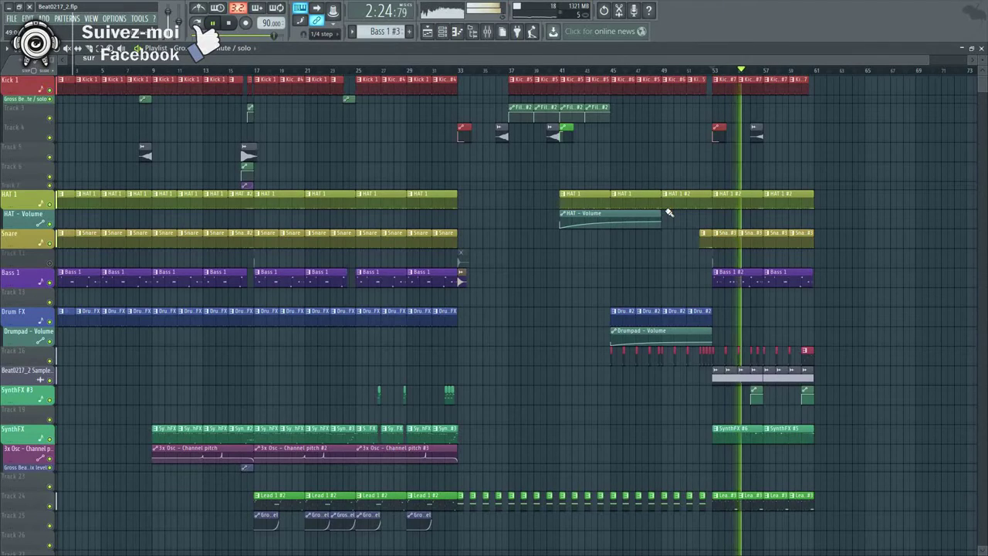
key("space")
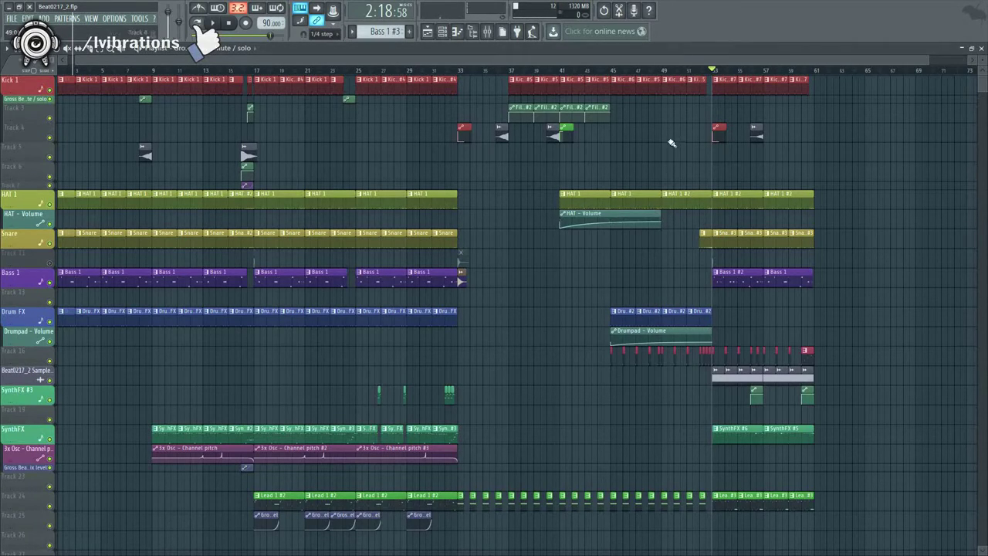
- Listen to the build-up from bar 45, where the Drum FX #2 clips start
left_click(633, 72)
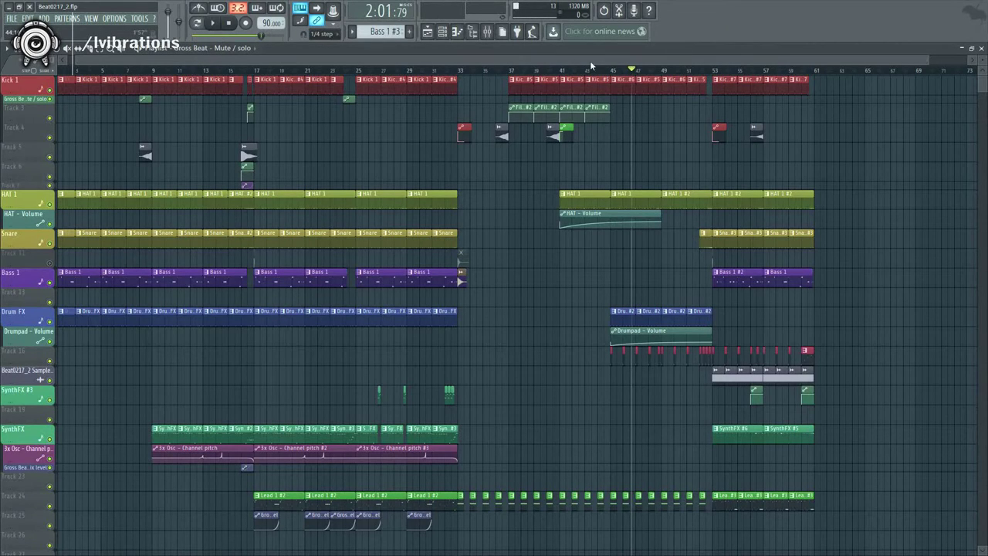
left_click_drag(632, 71, 615, 71)
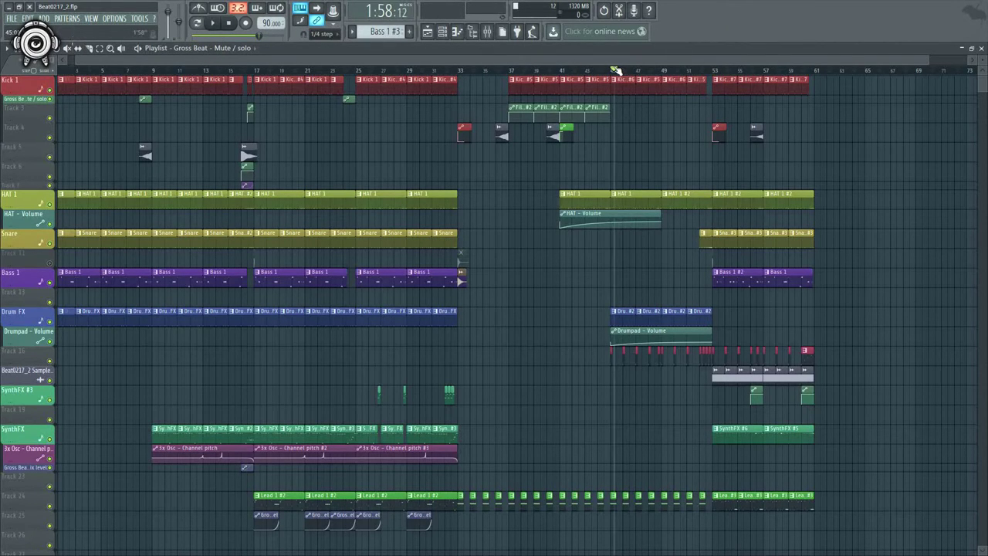
key("space")
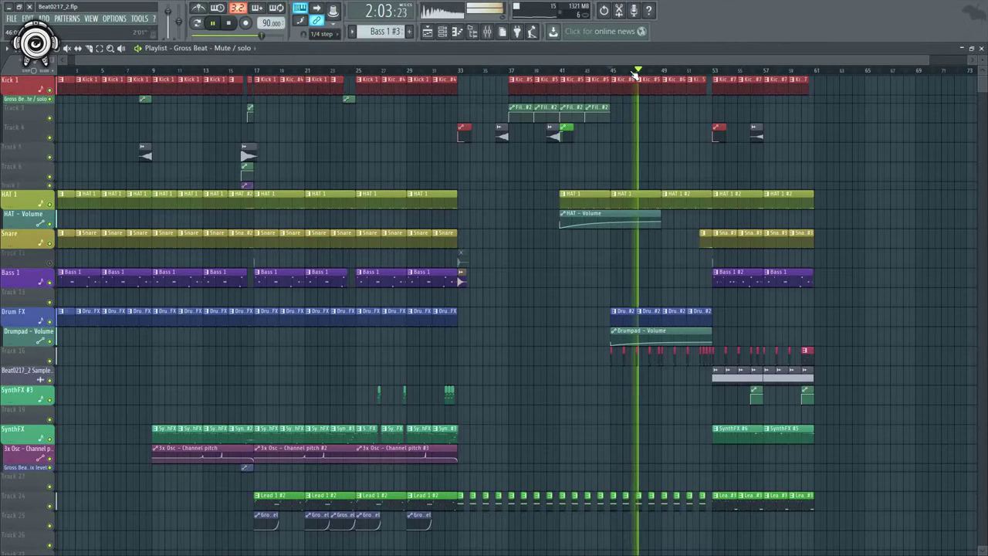
key("space")
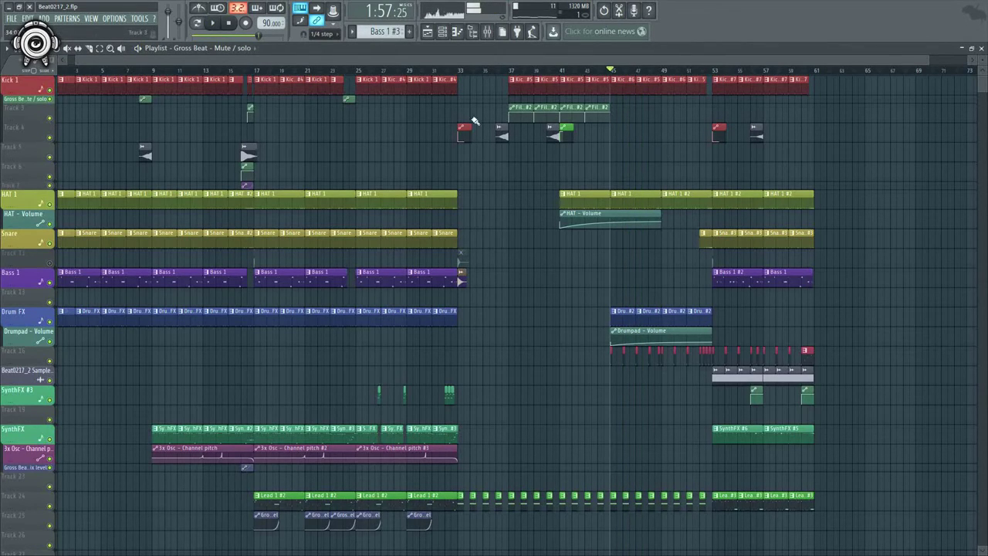
- Listen to the transition into the break at bar 33, starting a few bars before it
left_click(429, 72)
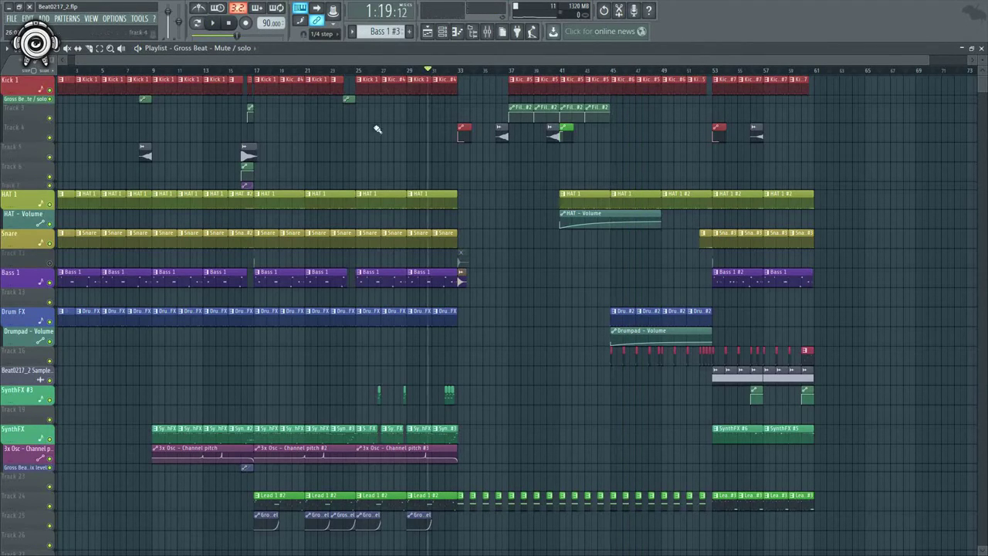
scroll(377, 126, "up", 2)
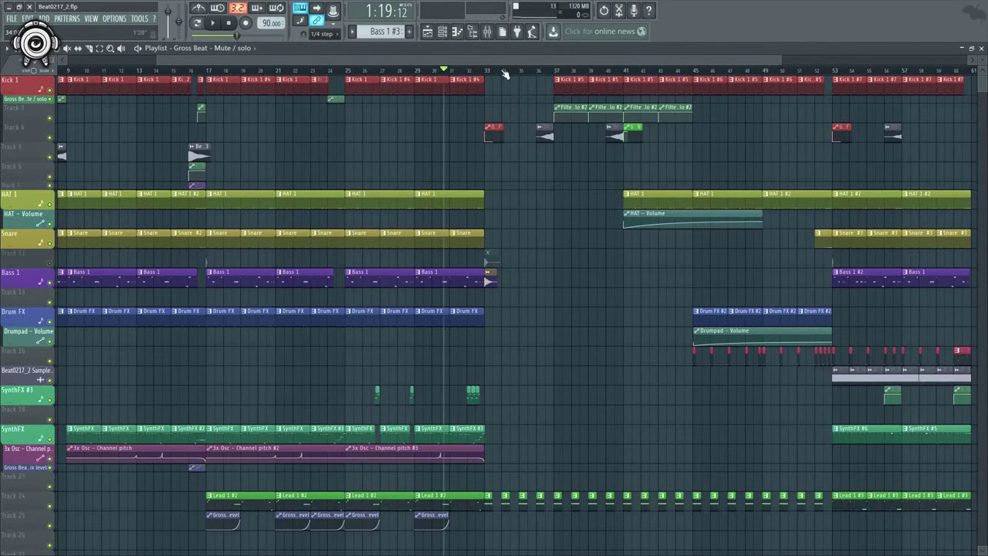
key("space")
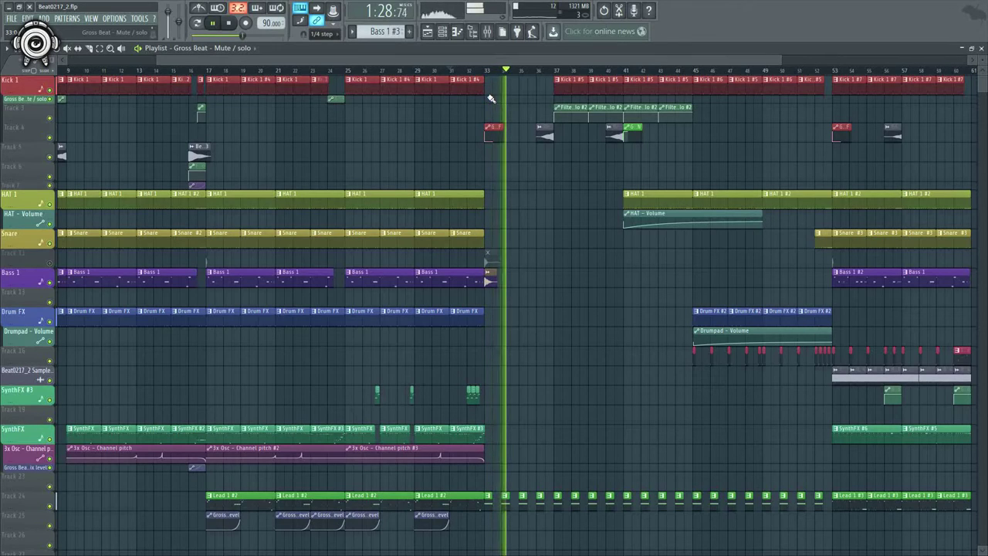
key("space")
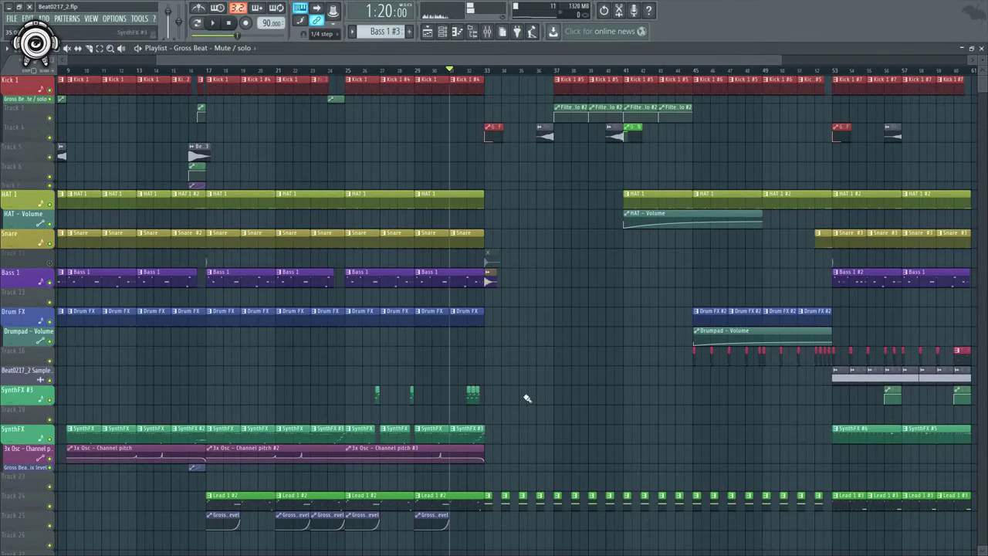
- Play the arrangement from bar 29 to check the parts leading into the break
scroll(445, 157, "up", 1)
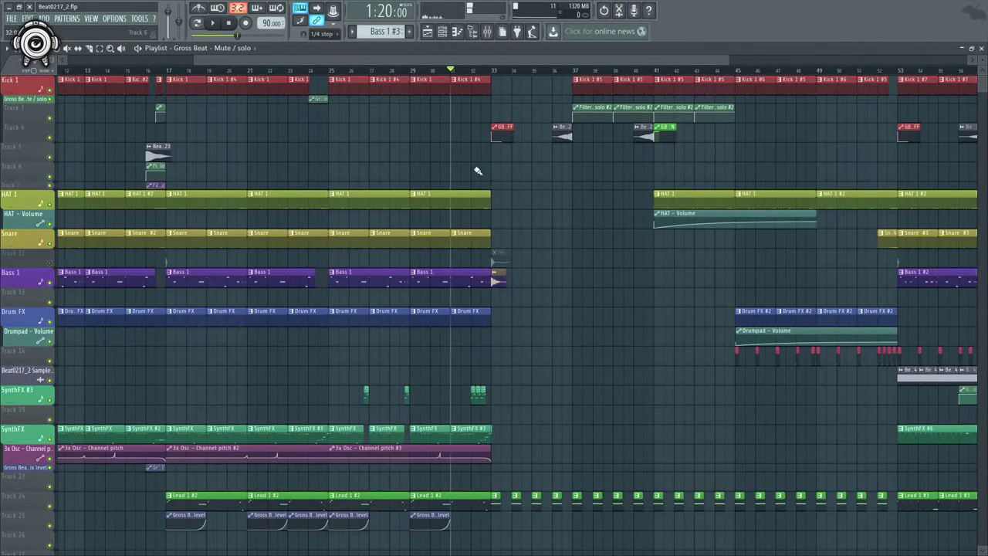
scroll(478, 171, "up", 3)
left_click(374, 73)
key("space")
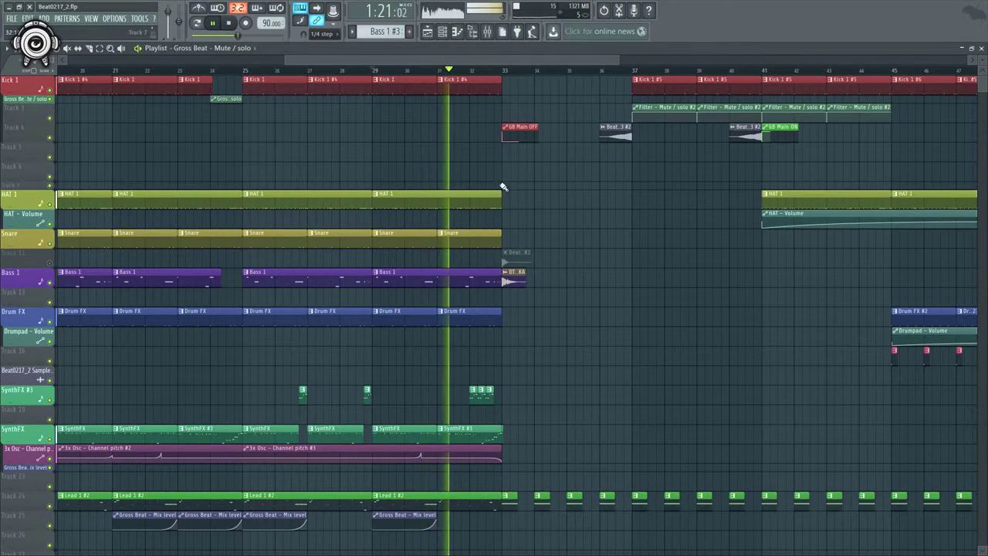
mouse_move(501, 200)
left_mouse_down()
mouse_move(471, 198)
mouse_move(501, 198)
left_mouse_up()
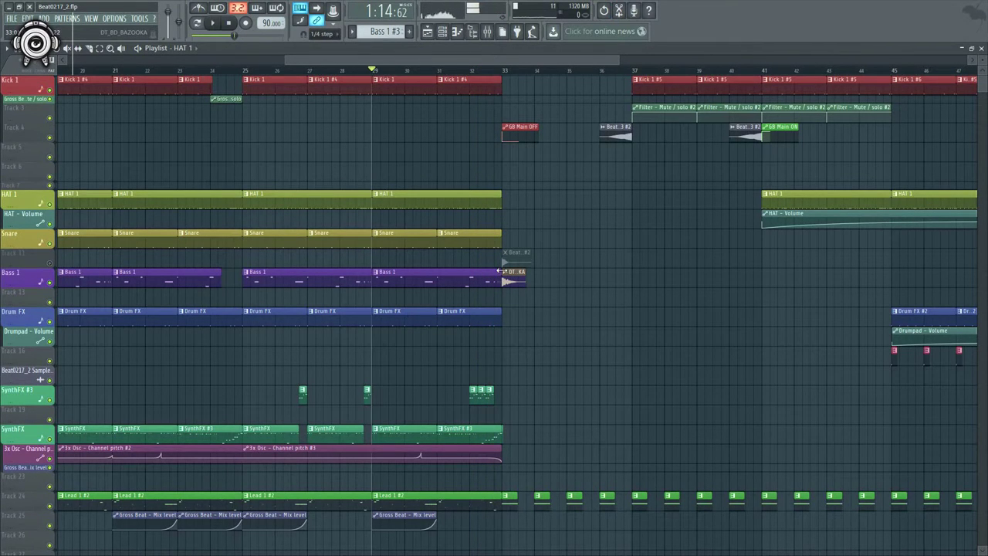
- Solo the Bass 1 track and listen to it from bar 31 up to the break
key("space")
left_click(440, 70)
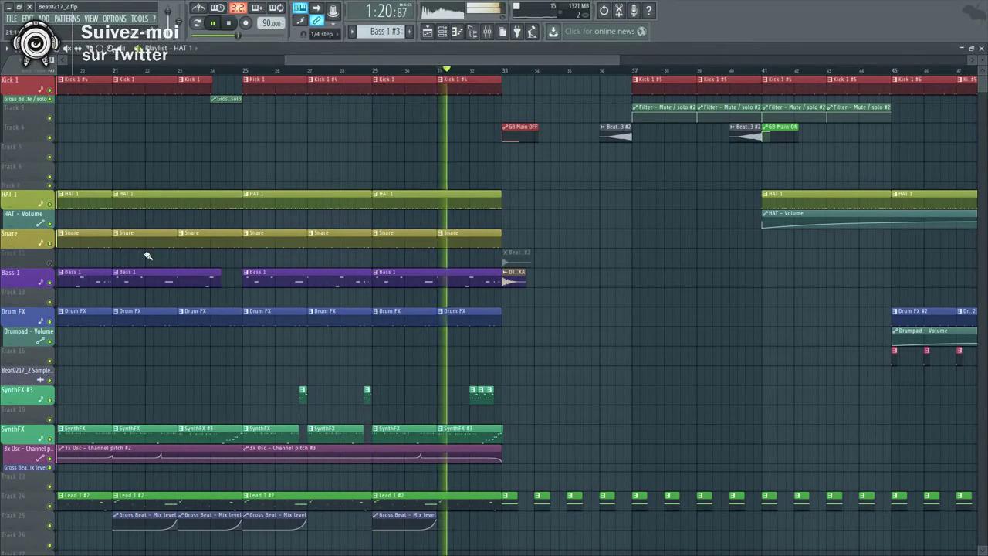
right_click(50, 282)
key("KP_Divide")
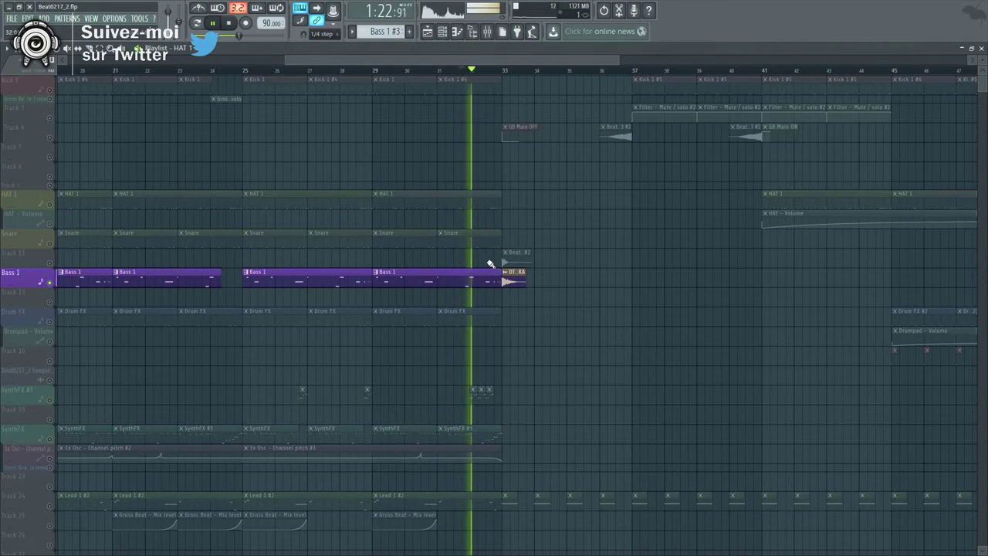
key("space")
- Solo the Drum FX track and listen to it from bar 31
right_click(50, 322)
key("space")
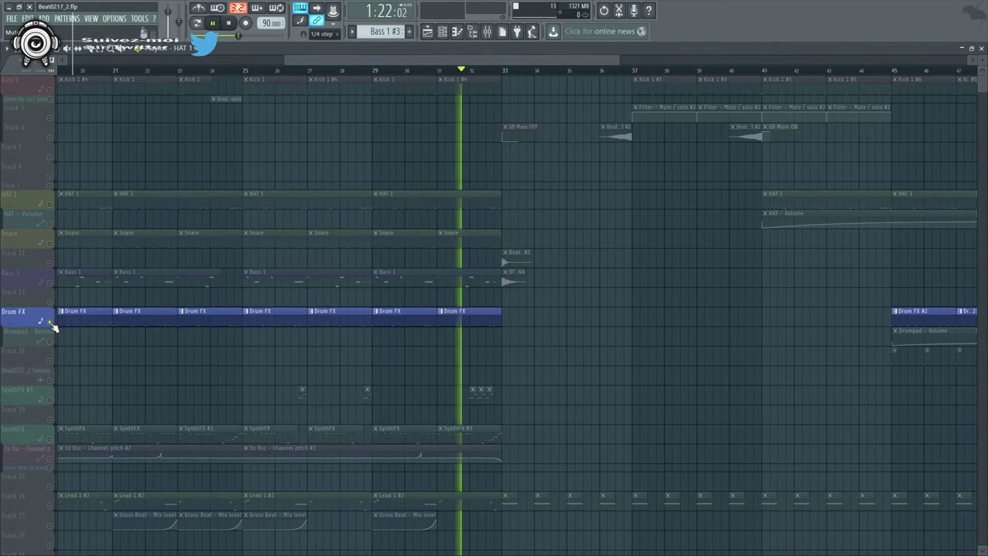
key("space")
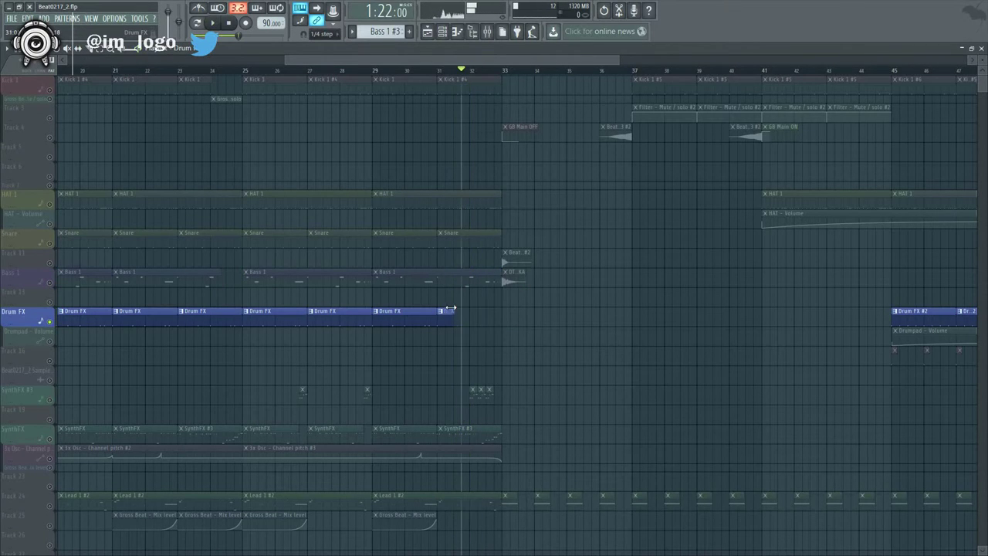
left_click(438, 70)
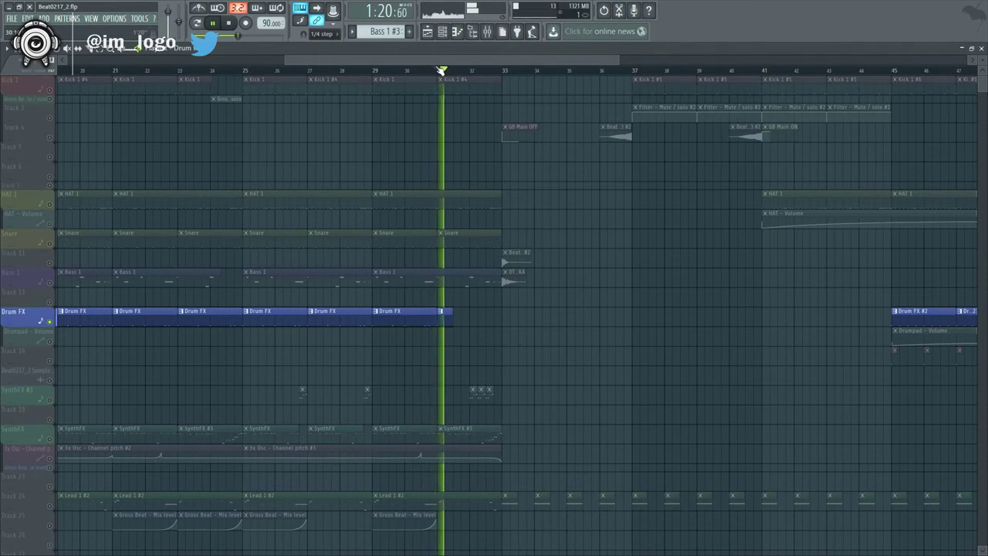
key("space")
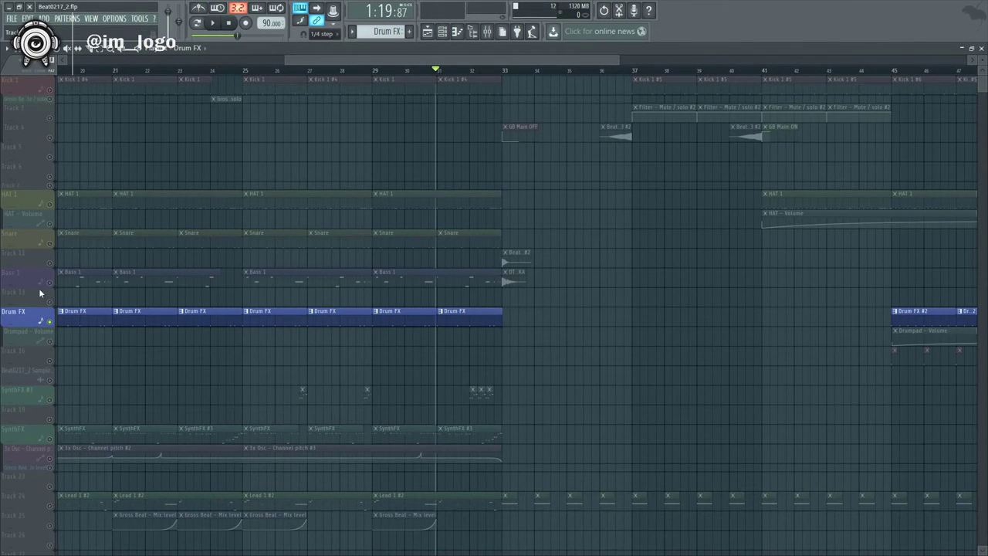
- Make the Drum FX clip at bar 31 unique and fill every Drumpad step across its two bars
right_click(444, 318)
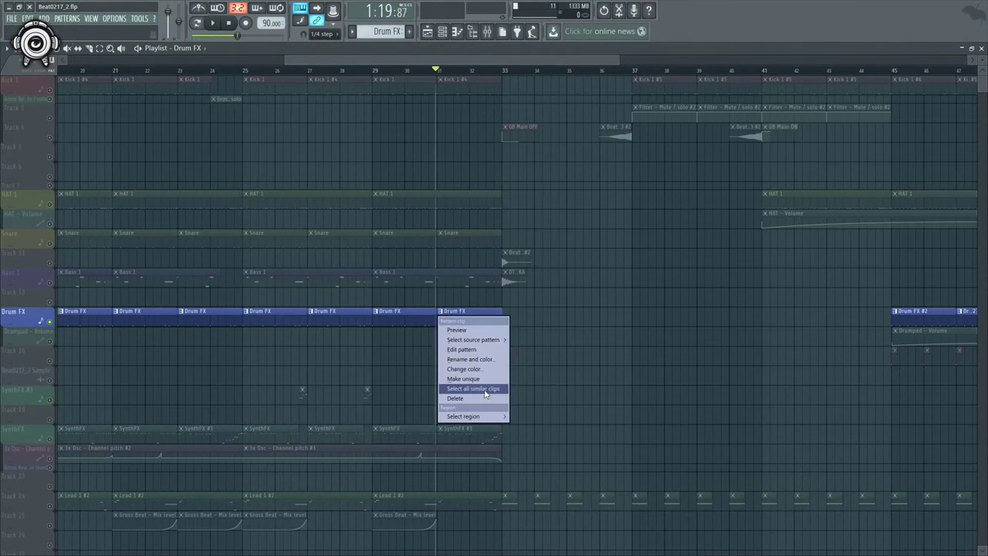
left_click(463, 378)
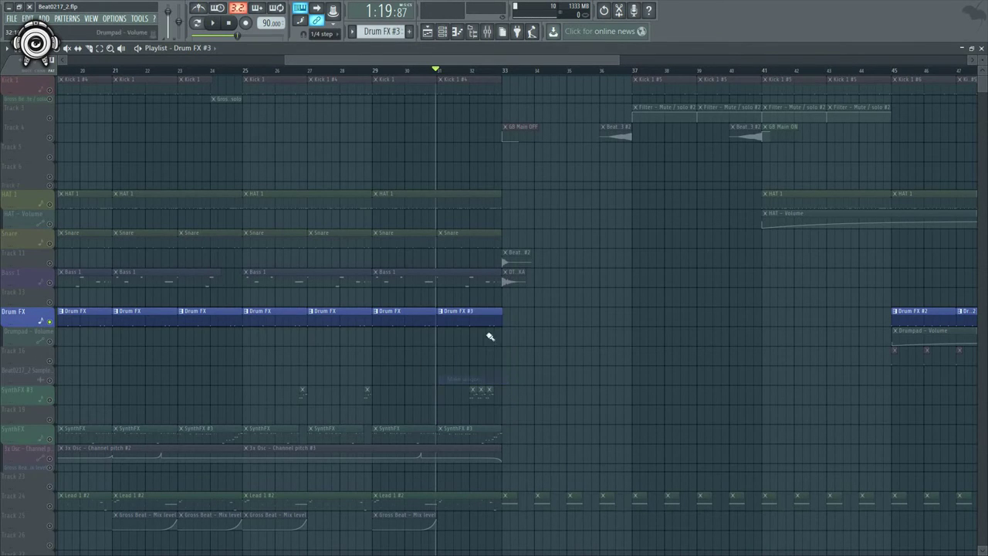
double_click(468, 314)
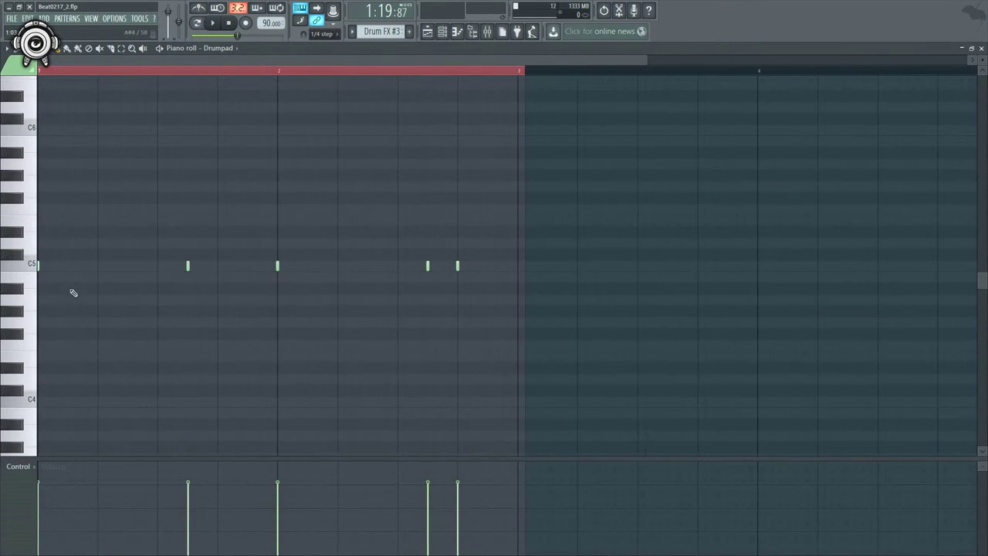
left_click(443, 34)
left_click_drag(285, 365, 515, 373)
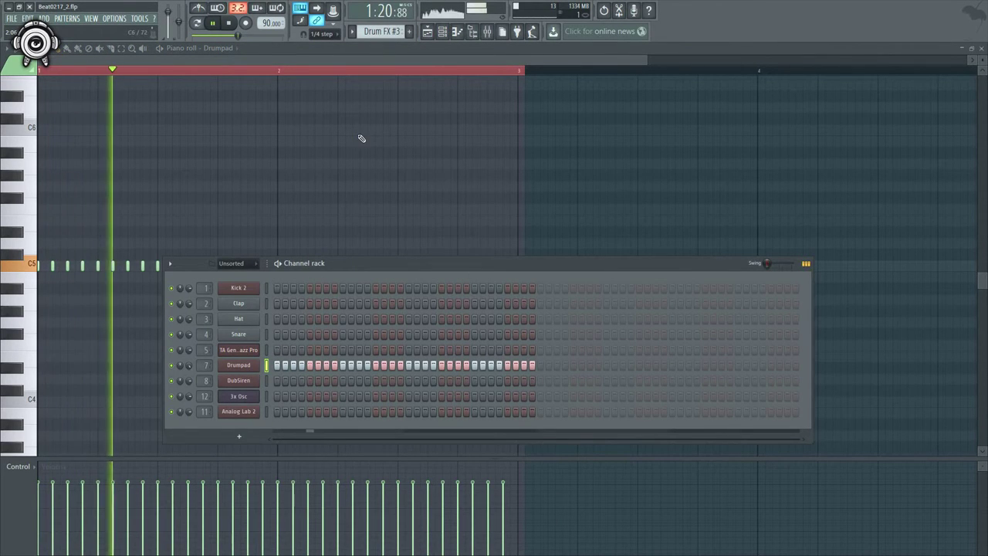
- Play the soloed Drum FX #3 clip in the playlist from bar 31 with the mixer open
left_click(427, 31)
left_click(411, 70)
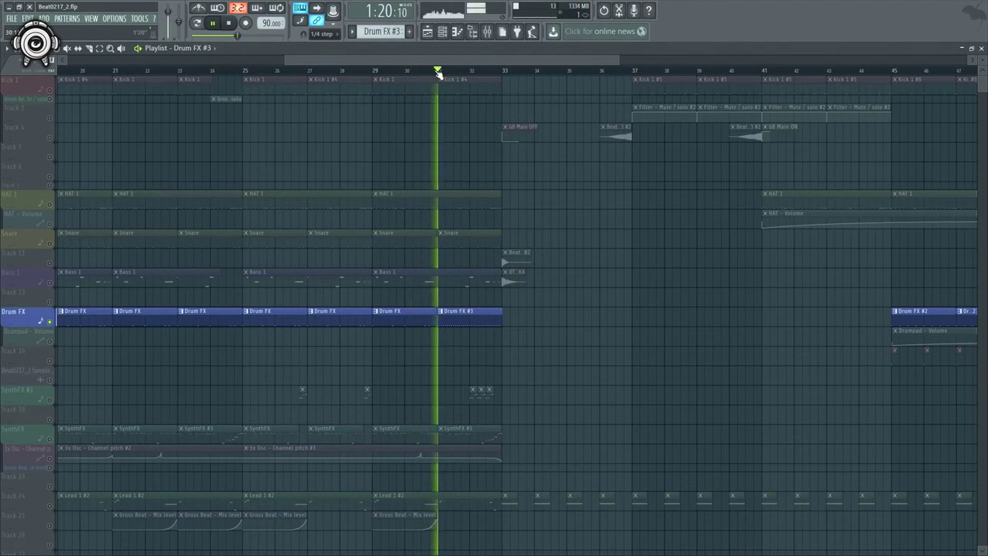
key("space")
left_click(487, 32)
key("space")
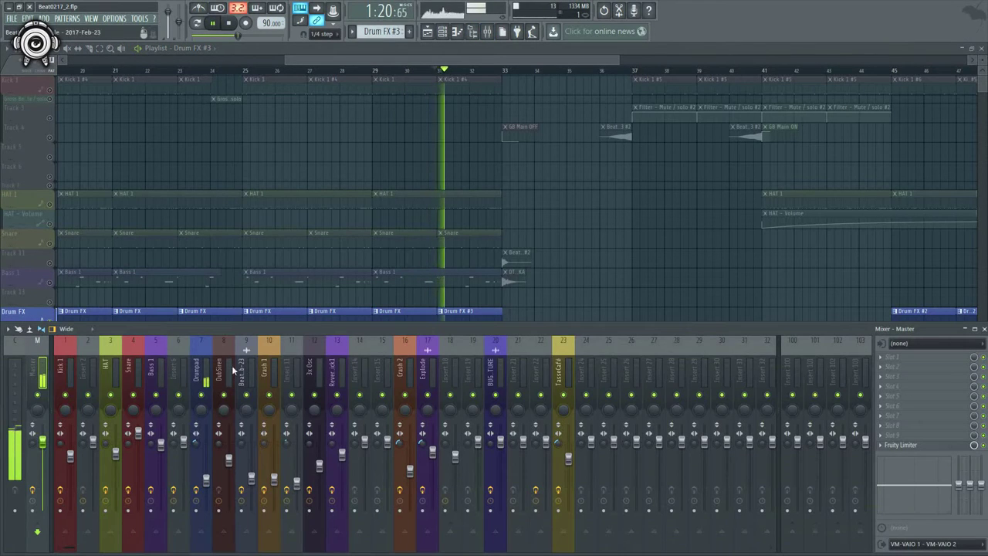
- Inspect the Regressif and Fruity Reeverb 2 effects on the Drumpad mixer insert, and play the part through them
left_click(898, 406)
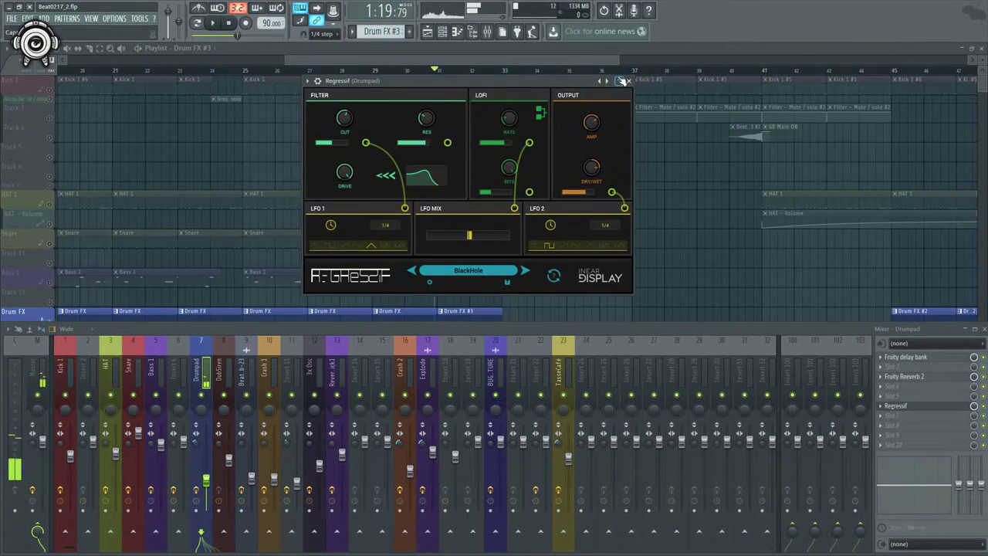
left_click(621, 81)
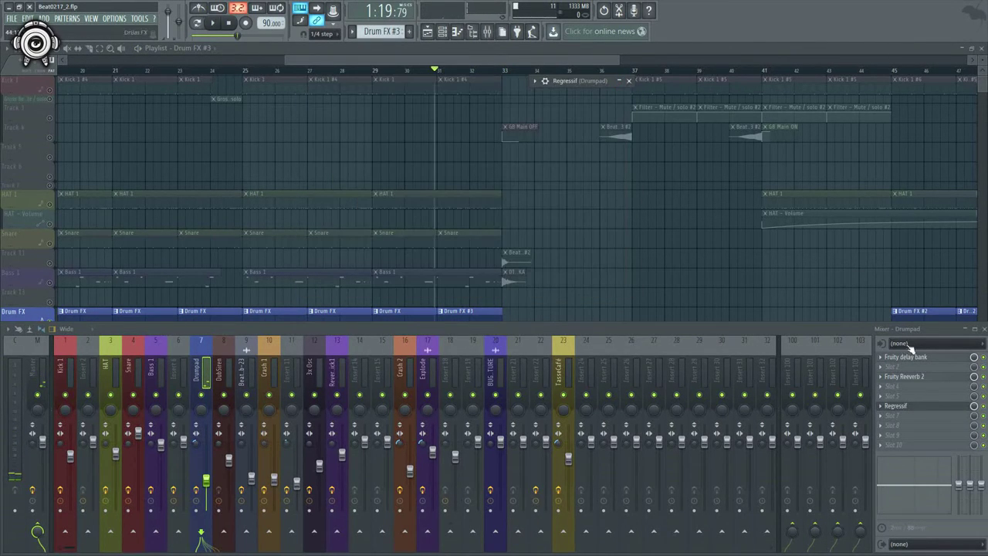
left_click(935, 378)
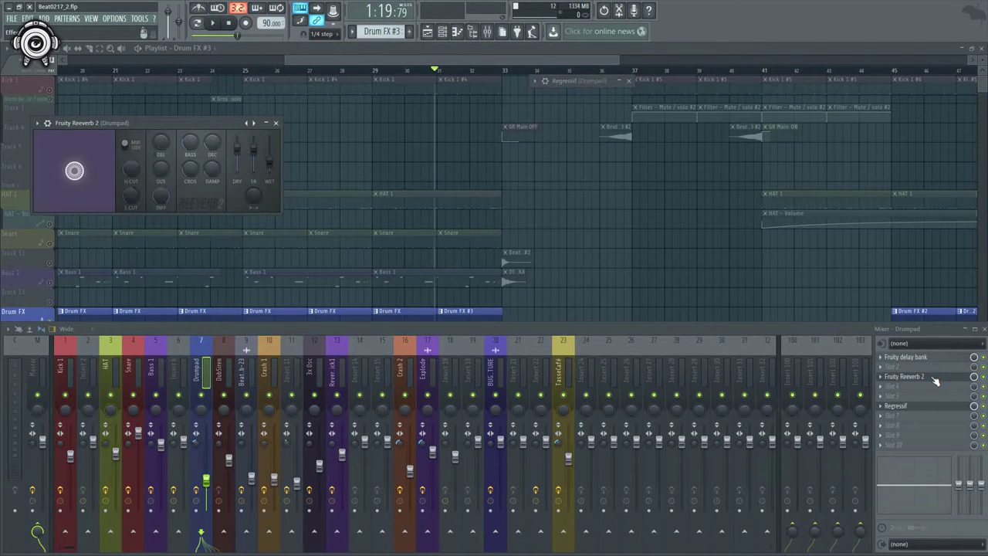
left_click(934, 379)
left_click(932, 366)
left_click(932, 366)
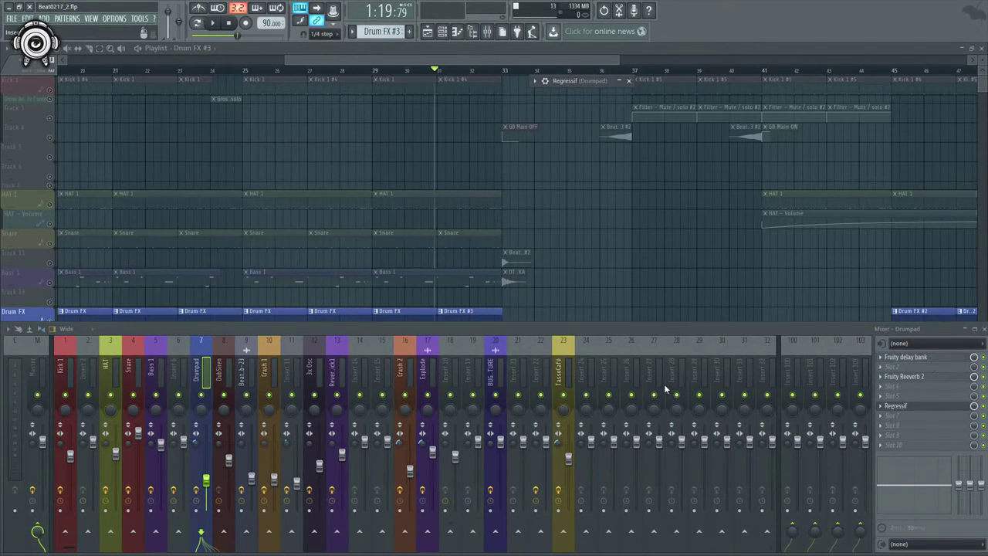
key("space")
key("space")
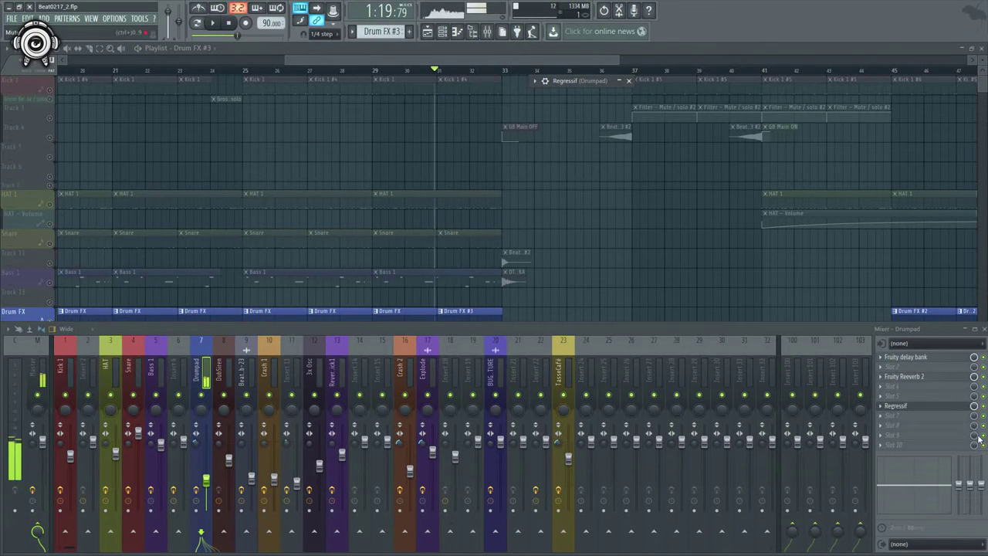
- Move Regressif up one slot on the Drumpad insert and load Fruity Filter in slot 7
scroll(894, 411, "up", 1)
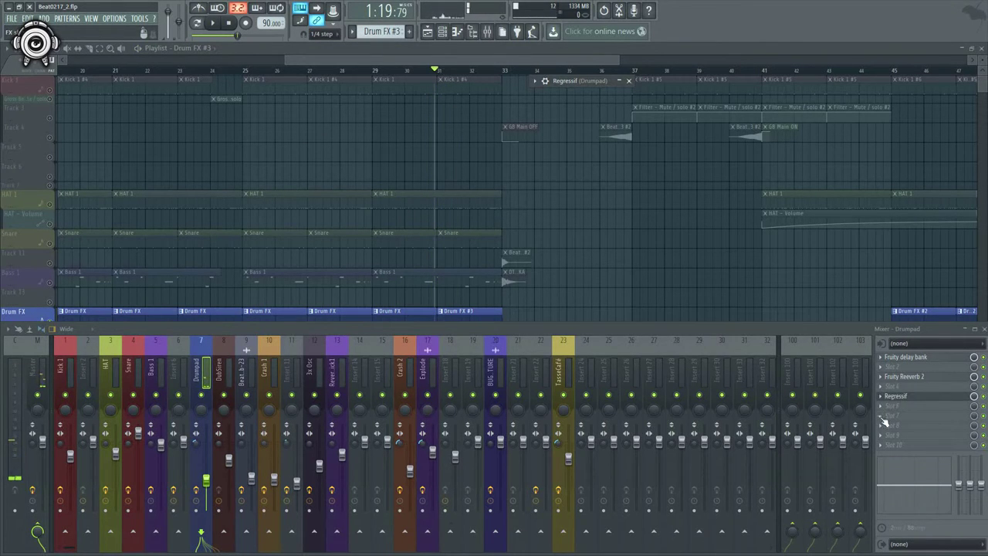
left_click(885, 422)
left_click(846, 327)
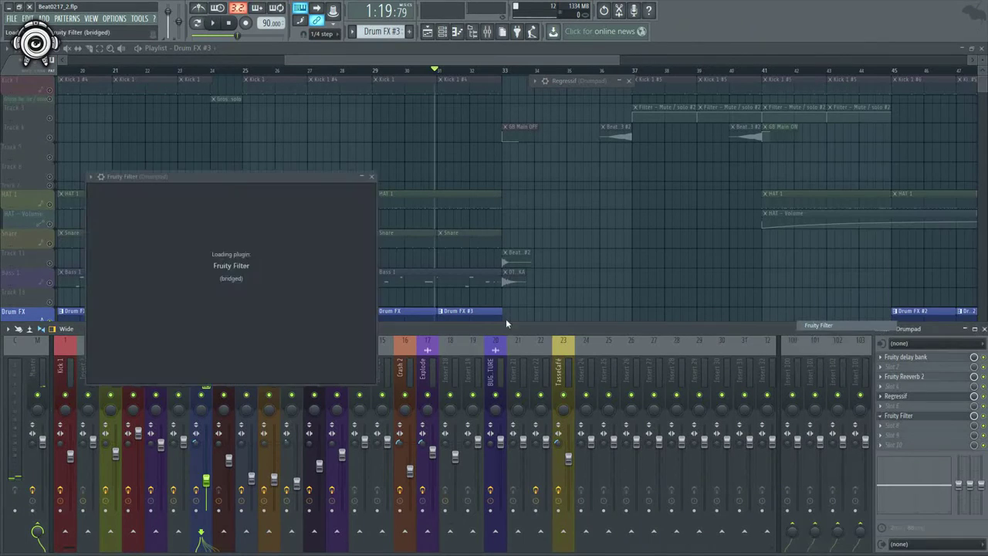
left_click_drag(274, 176, 590, 195)
- During playback, set Fruity Filter's low pass and cutoff to minimum and its band pass and high pass to maximum
key("space")
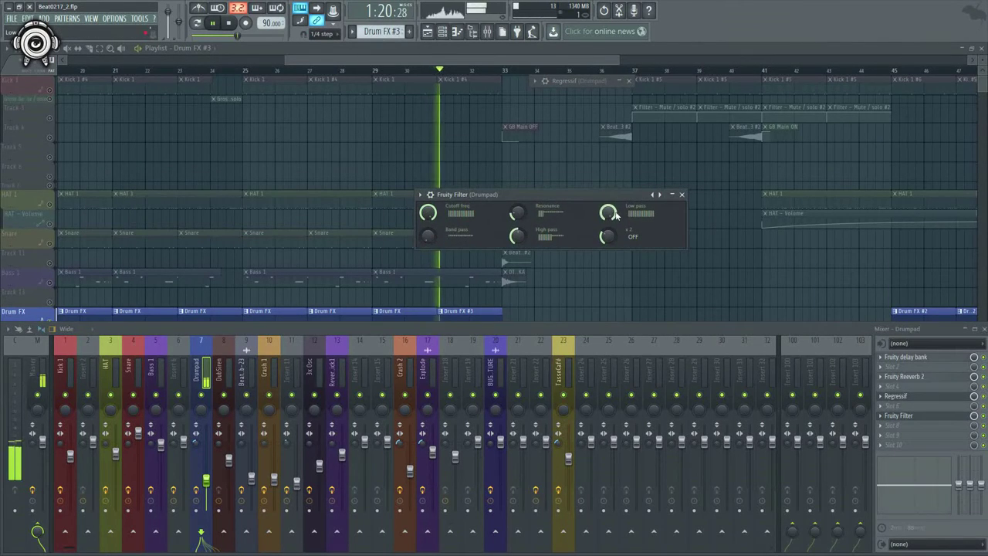
key("space")
left_click_drag(432, 238, 431, 186)
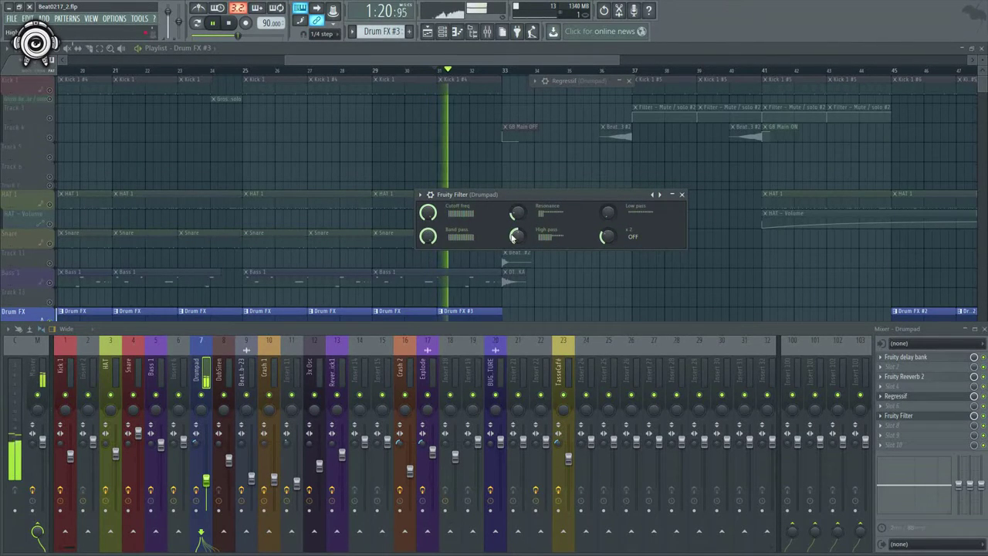
left_click_drag(518, 237, 518, 193)
key("space")
left_click_drag(423, 215, 424, 267)
key("space")
key("space")
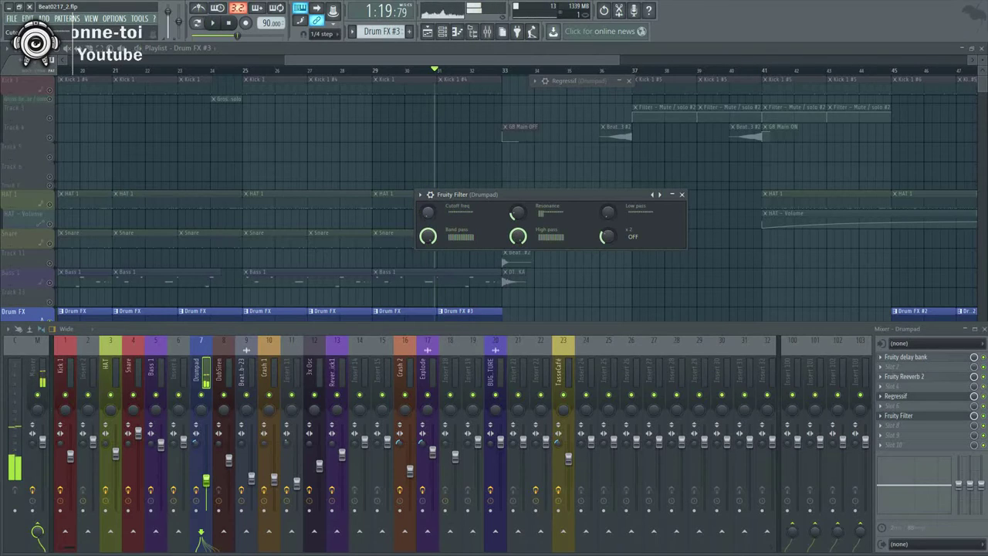
- Audition cutoff sweeps on the Drum FX #3 part during playback and raise Fruity Filter's resonance slightly
key("space")
left_click_drag(429, 217, 429, 192)
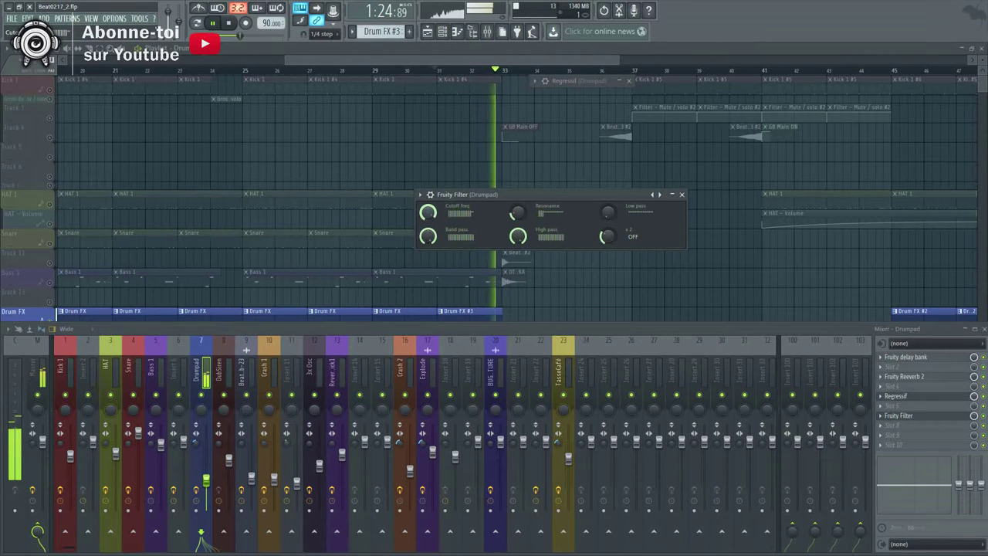
key("space")
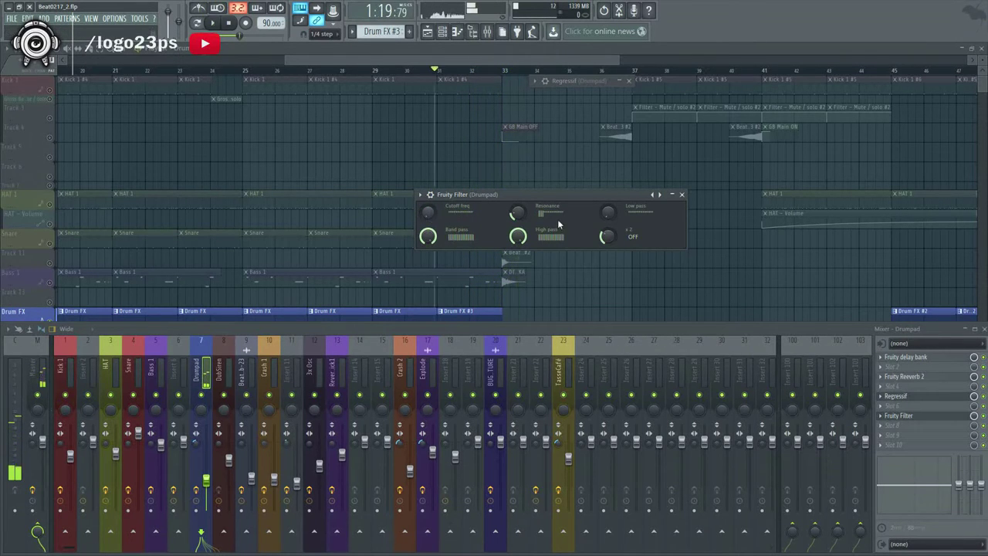
key("space")
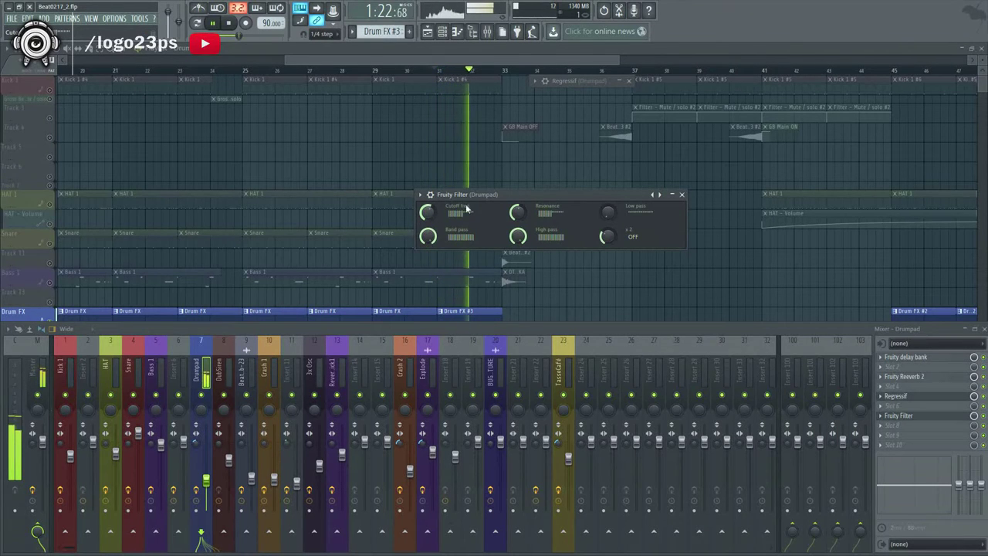
key("space")
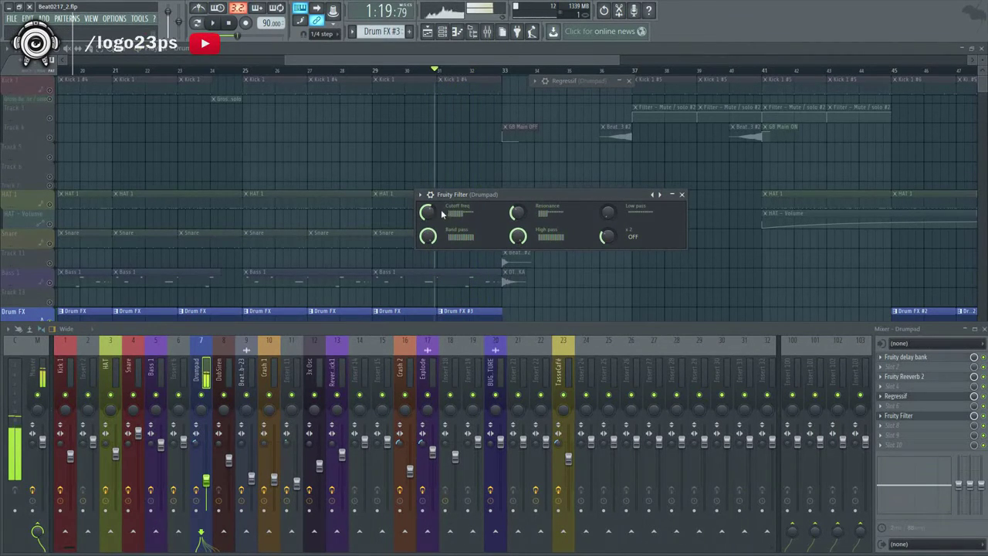
- Initialize the song with Fruity Filter's current cutoff and switch positions, and create an automation clip for its mute switch
right_click(428, 211)
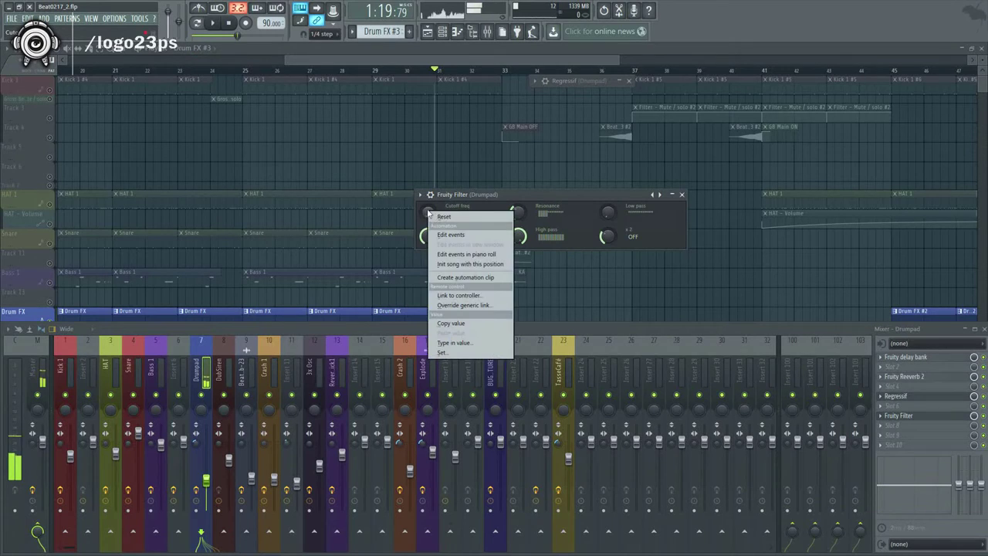
left_click(464, 264)
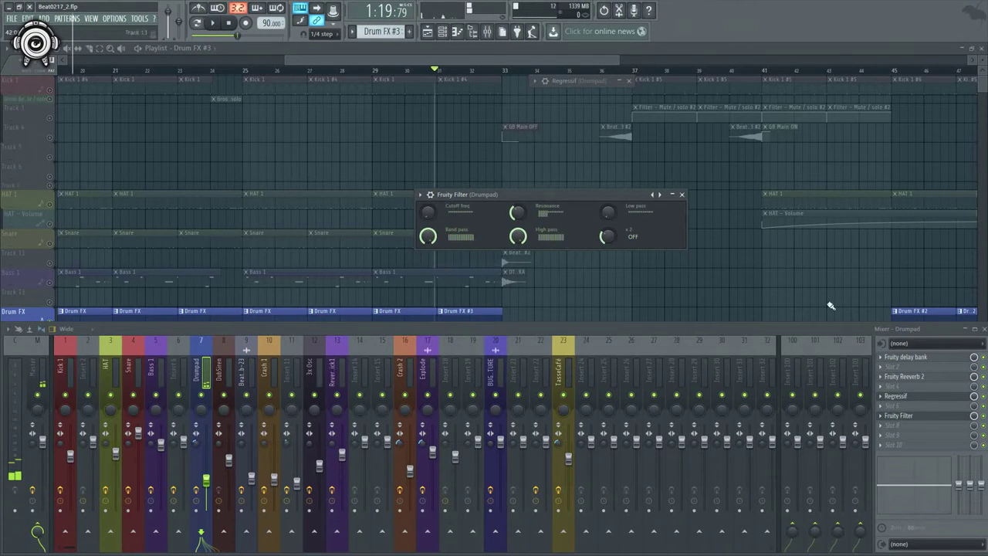
right_click(986, 418)
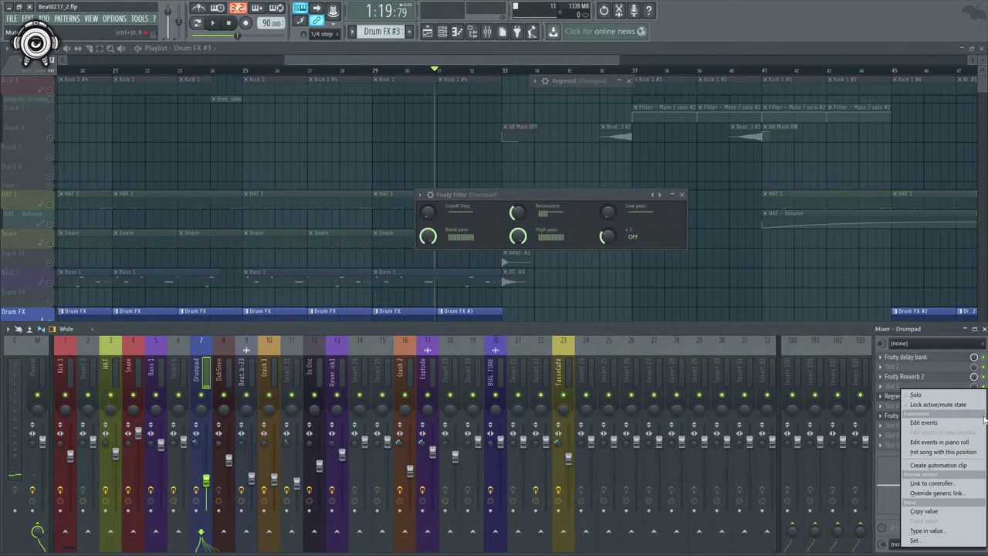
left_click(966, 466)
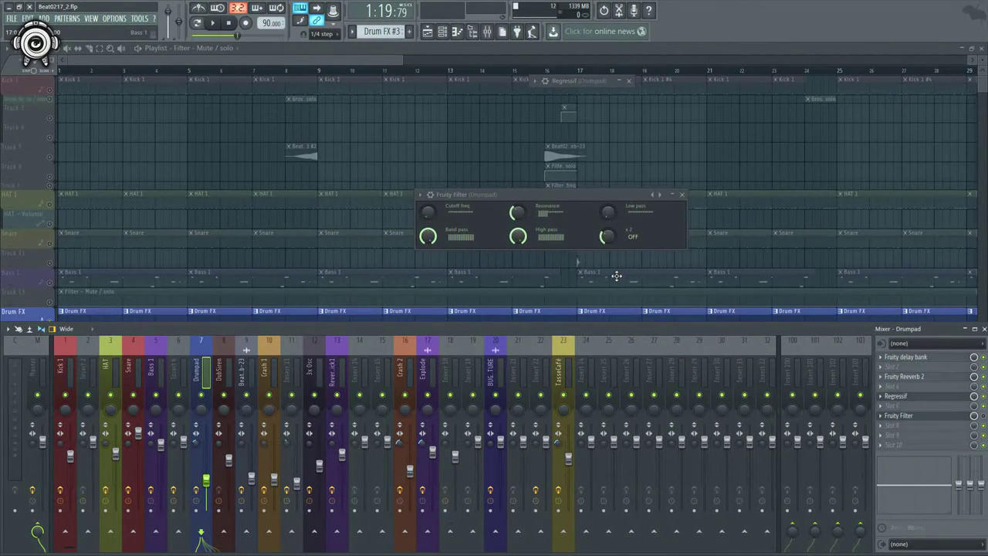
right_click(984, 417)
left_click(959, 453)
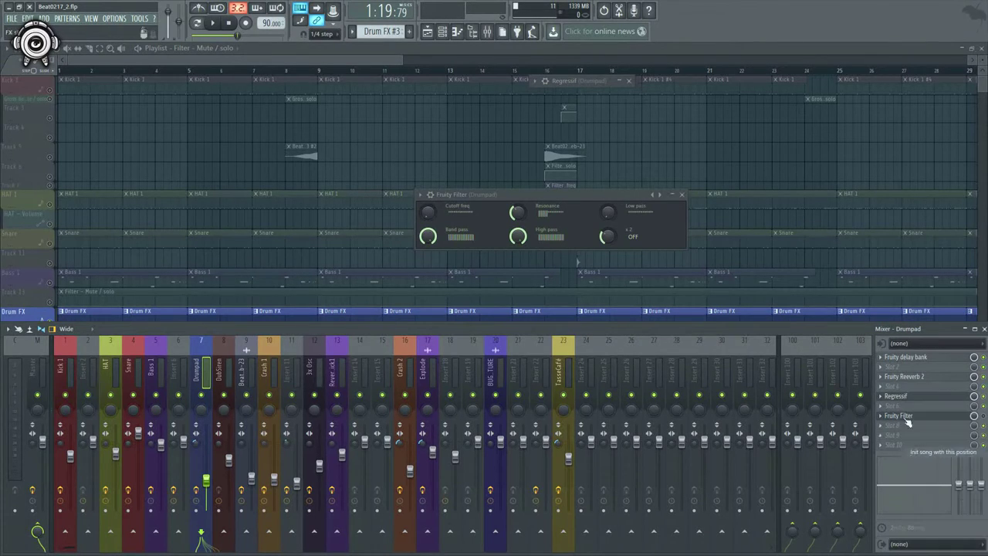
- Select the time range from bar 31 to bar 33 in the playlist
left_click(696, 49)
scroll(733, 129, "down", 5)
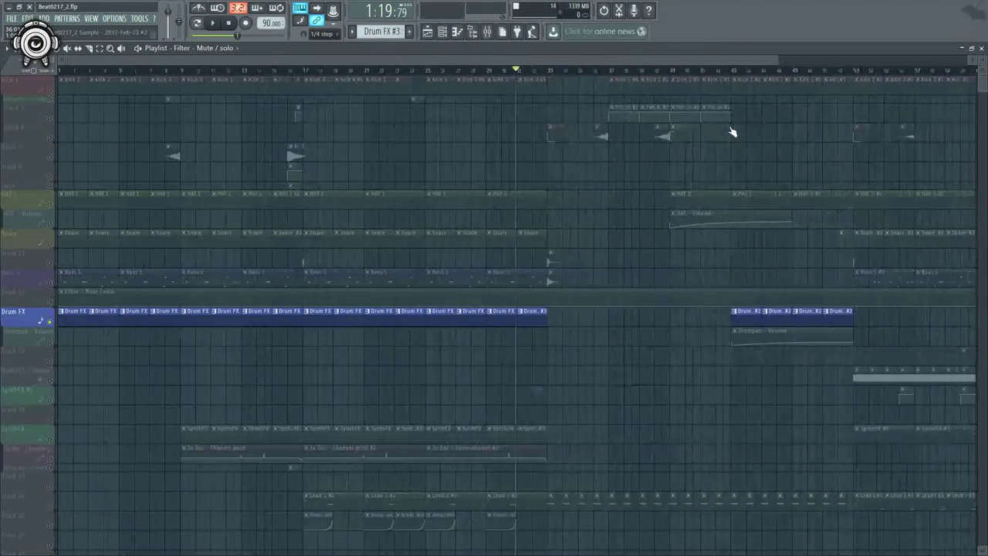
scroll(523, 188, "up", 5)
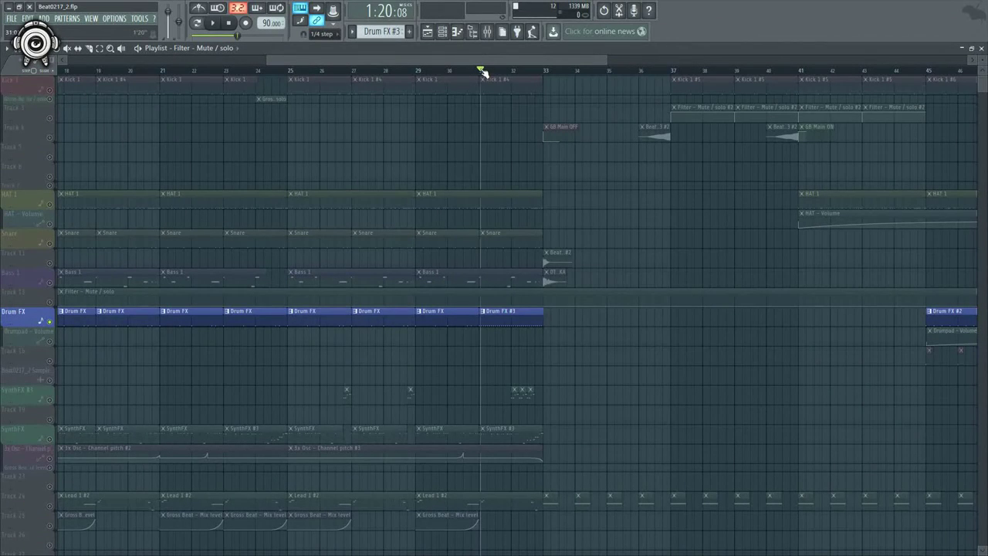
left_click_drag(481, 72, 556, 75)
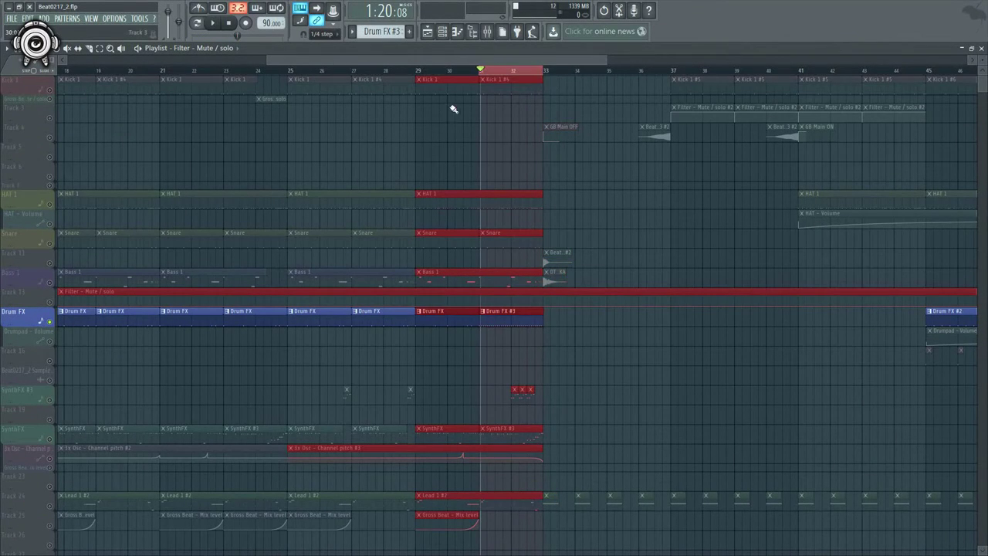
scroll(455, 109, "up", 6)
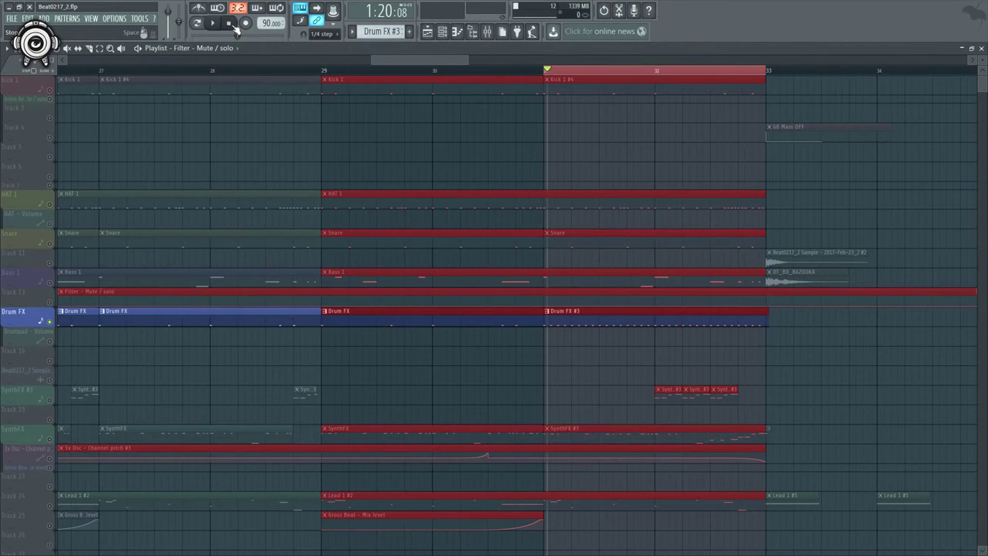
key("space")
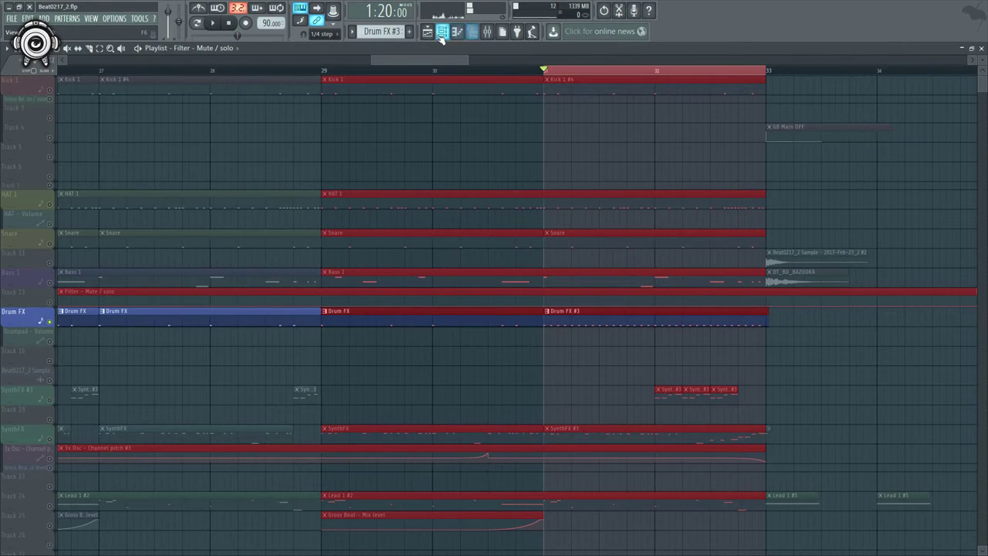
- Create a Fruity Filter mute automation clip over bars 31 to 33, and place it on an unmuted Track 6 with its envelope raised
left_click(488, 32)
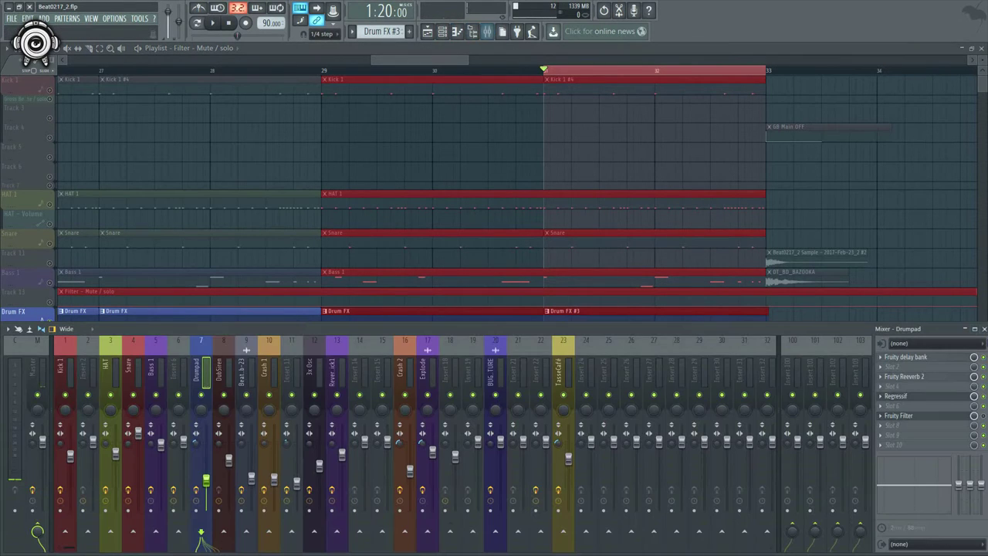
right_click(984, 415)
left_click(923, 457)
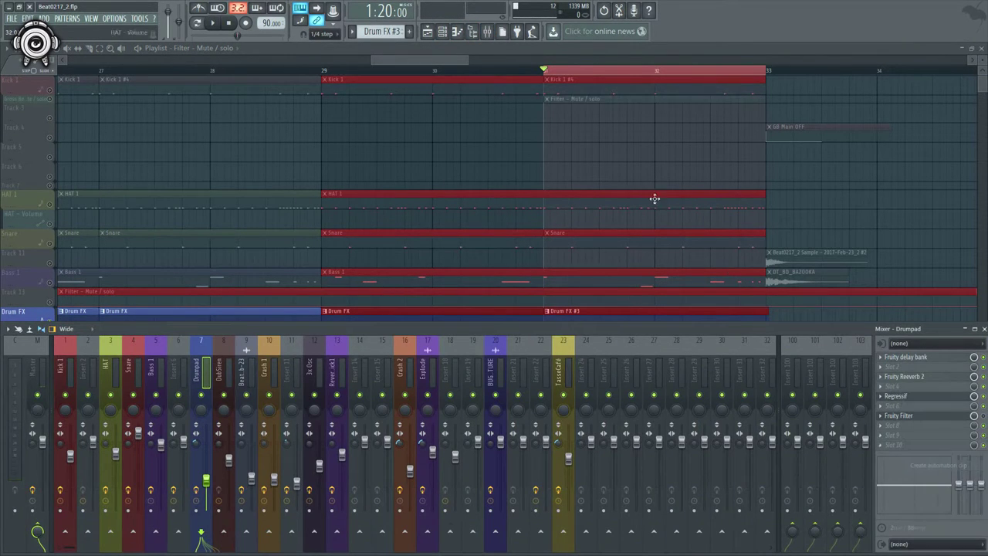
left_click_drag(577, 107, 570, 161)
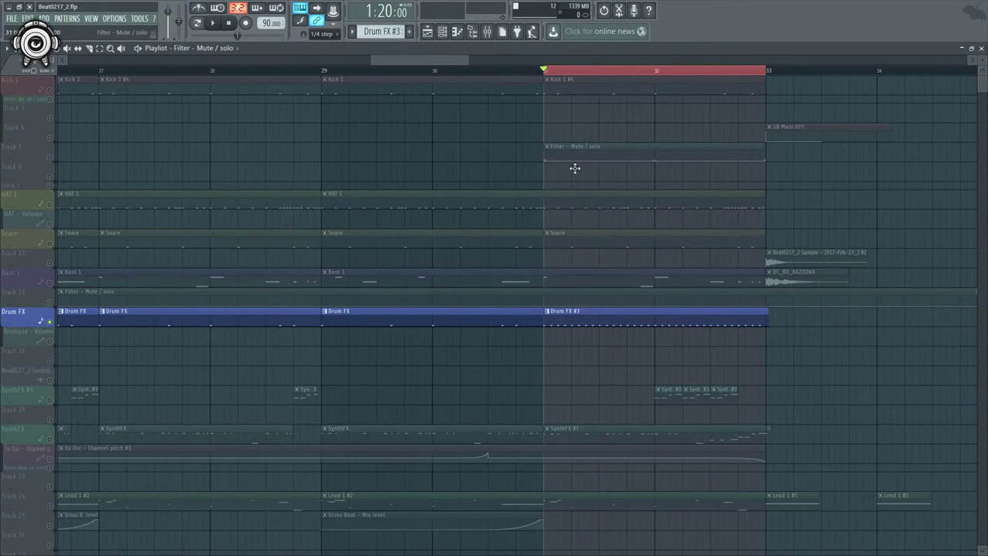
left_click(50, 177)
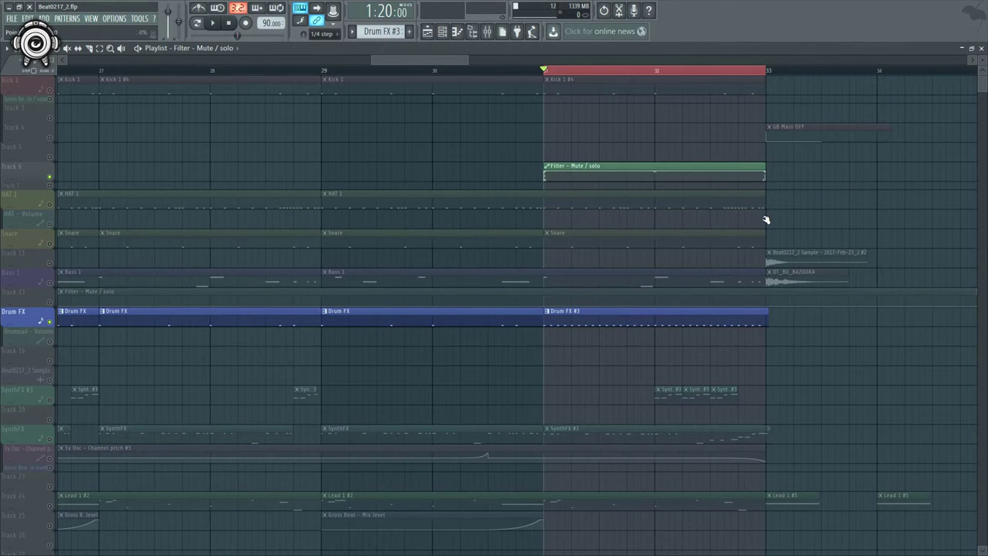
- Create a rising automation clip for Fruity Filter's cutoff frequency over the selected range on Track 5, and select both filter clips
left_click(487, 31)
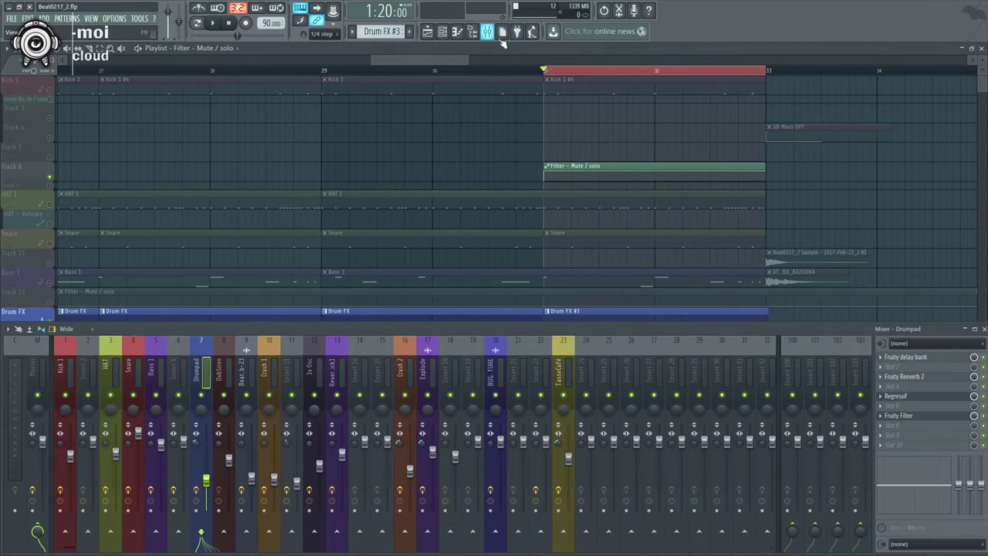
left_click(928, 420)
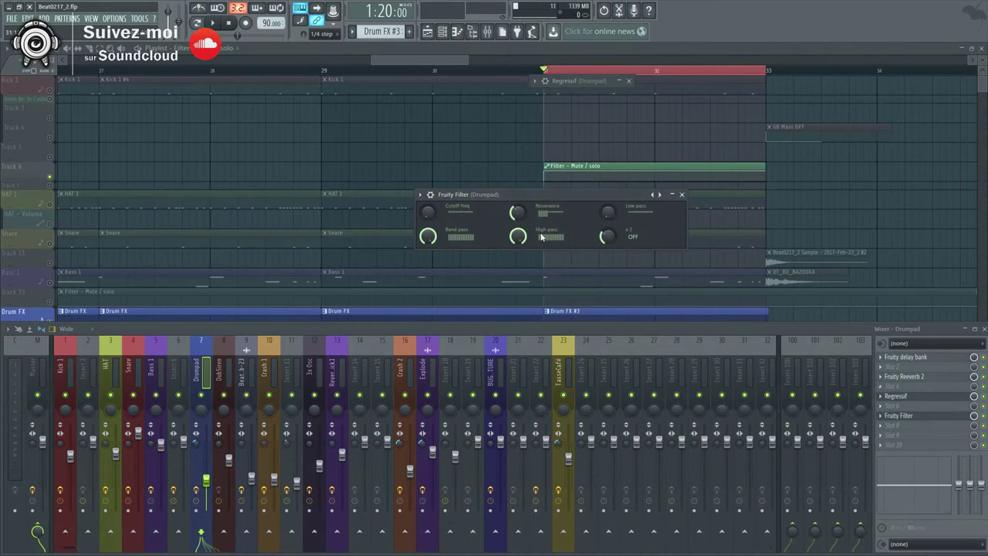
right_click(429, 210)
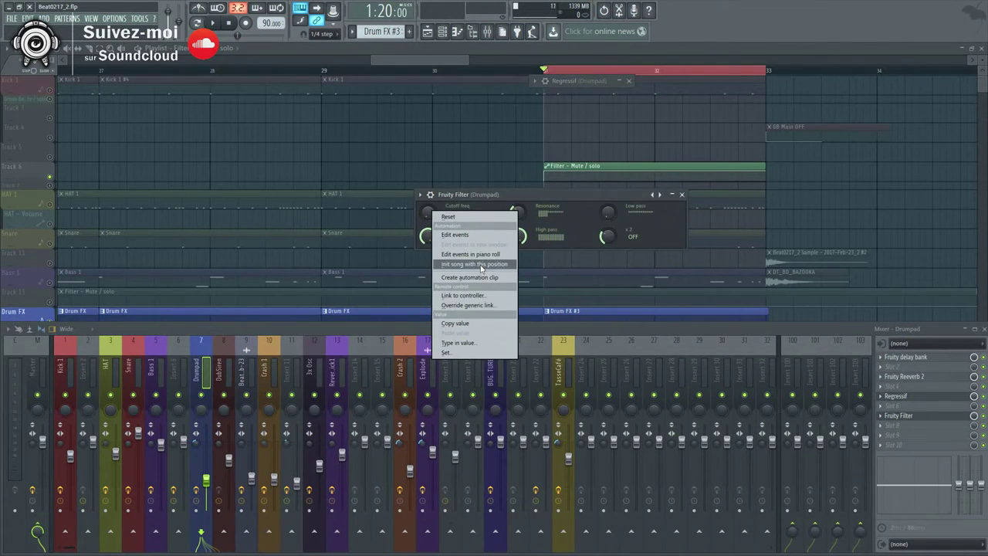
left_click(481, 268)
right_click(427, 207)
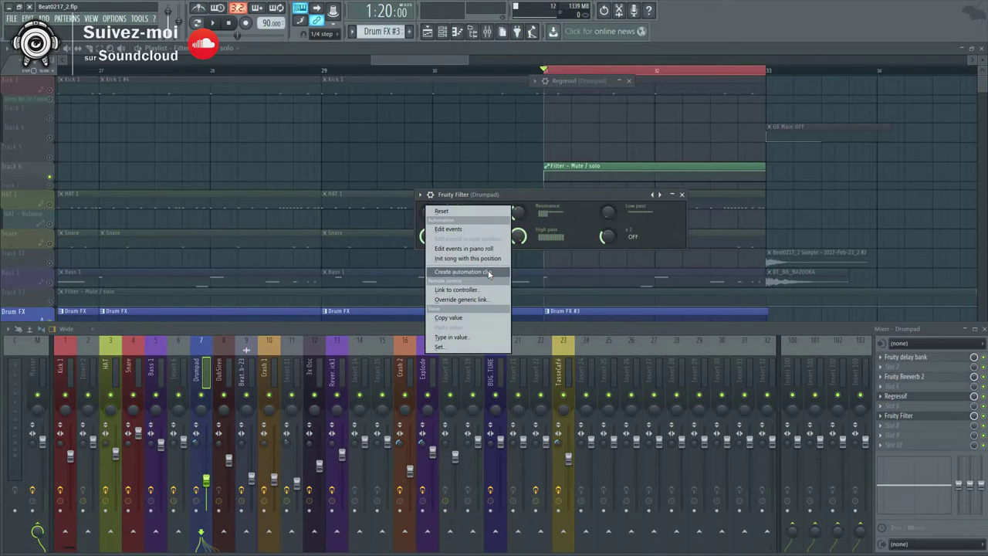
left_click(489, 273)
left_click(605, 99)
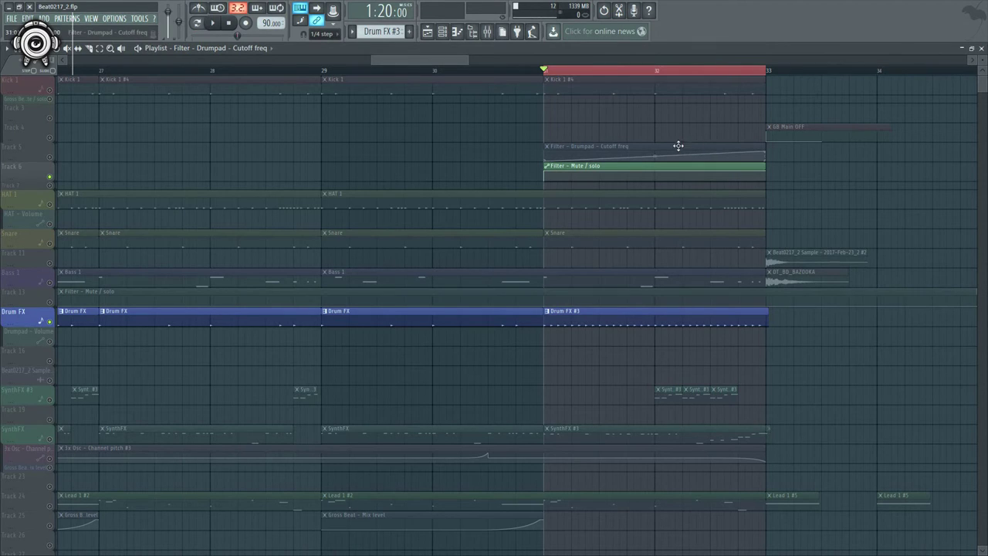
left_click_drag(537, 148, 707, 178)
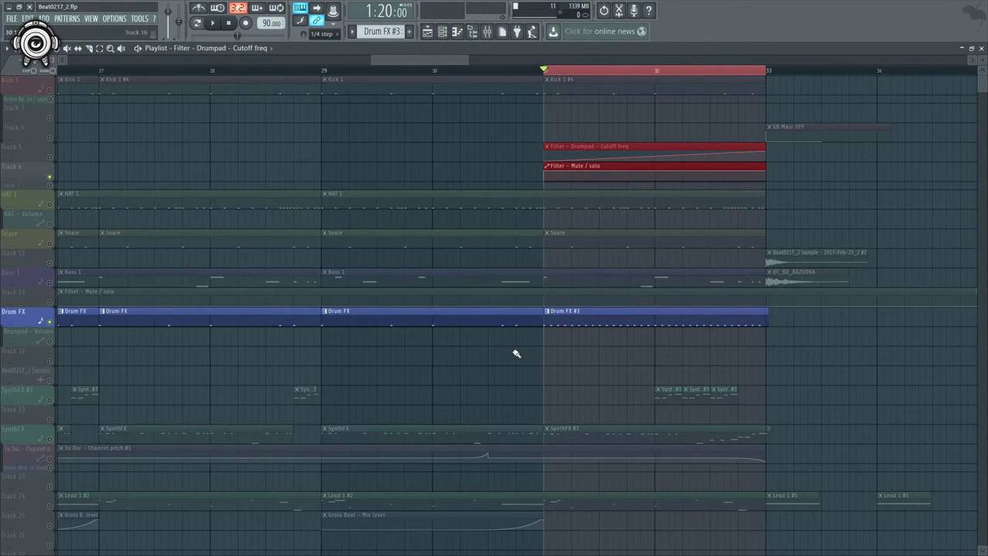
- Insert a playlist track below Drumpad - Volume, end the Drum FX solo and group Track 16 with the track above
right_click(30, 351)
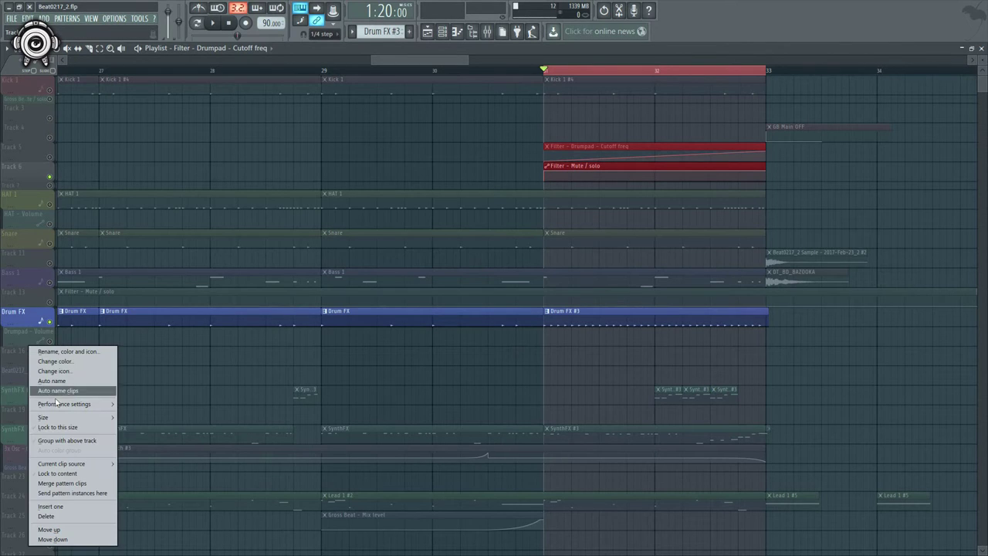
left_click(71, 507)
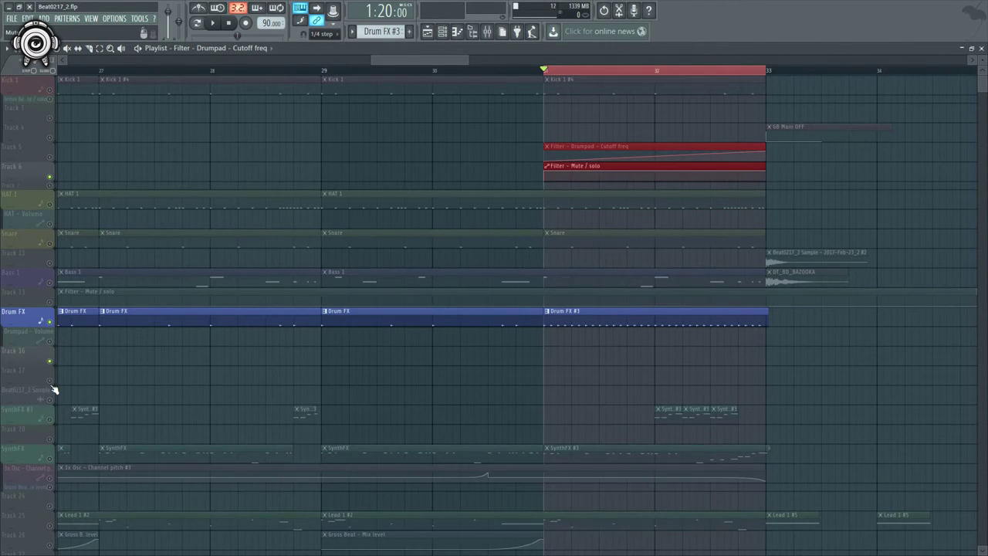
right_click(51, 384)
right_click(52, 385)
right_click(42, 358)
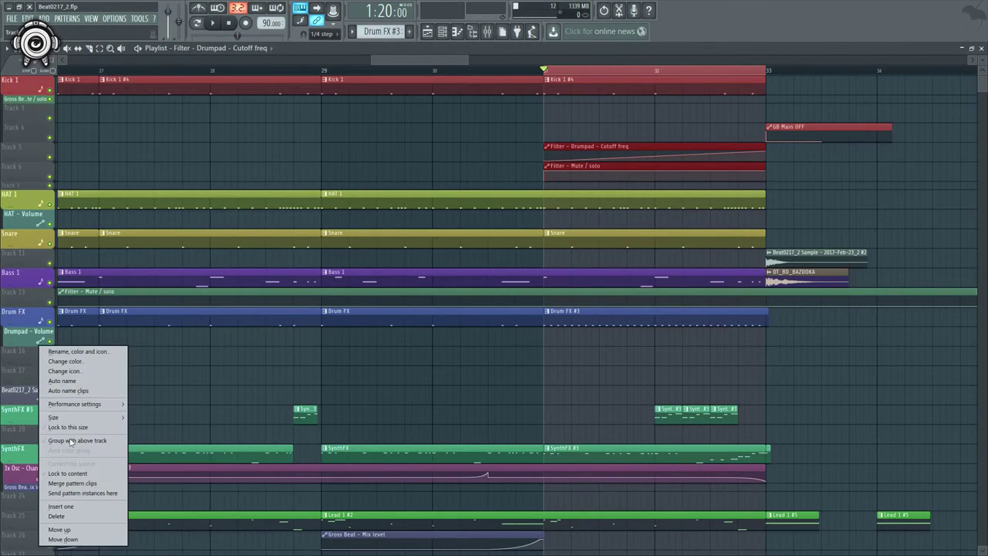
left_click(87, 443)
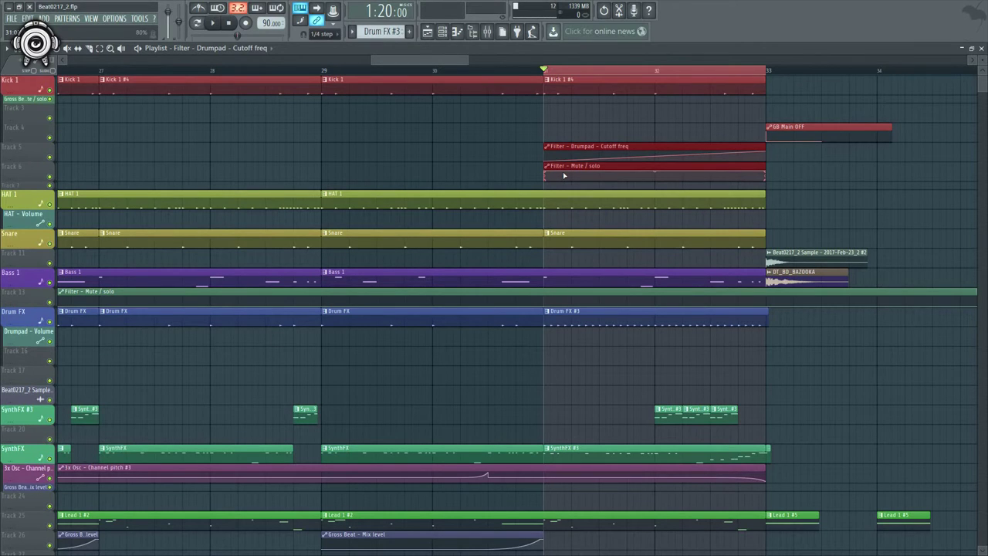
- Move the two selected filter automation clips down to the Drumpad - Volume track and Track 16
key("shift+Down")
key("shift+Down")
key("shift+Down")
key("shift+Down")
key("shift+Down")
key("shift+Down")
key("shift+Down")
key("shift+Down")
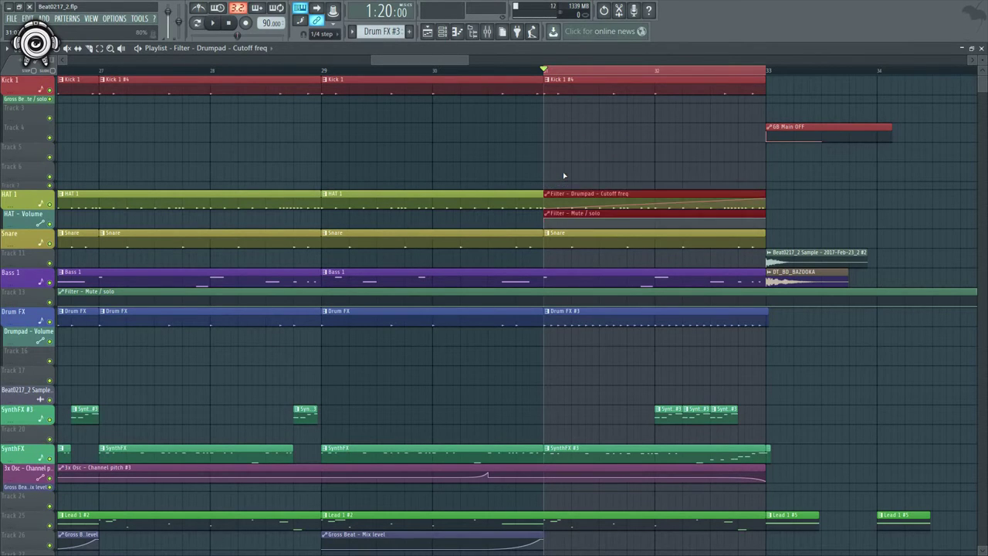
key("shift+Down")
key("shift+Down")
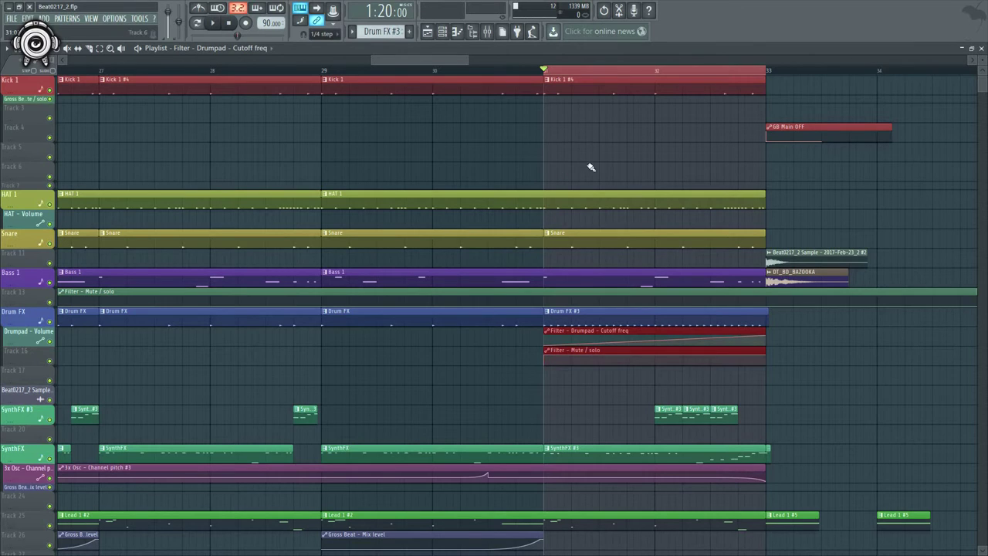
- Trim the last Kick 1 #4 clip to about halfway through bar 32 and end the last Snare clip at bar 32
key("space")
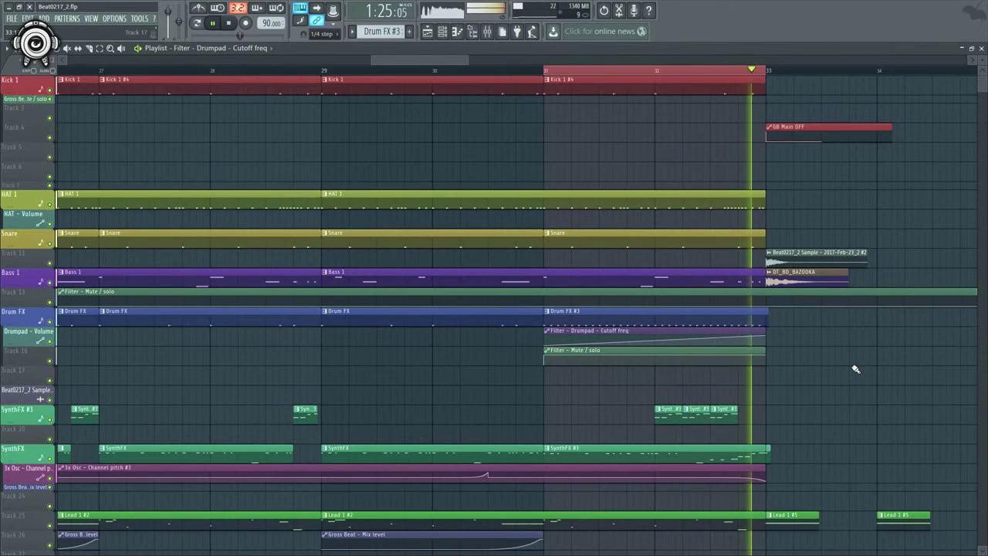
key("space")
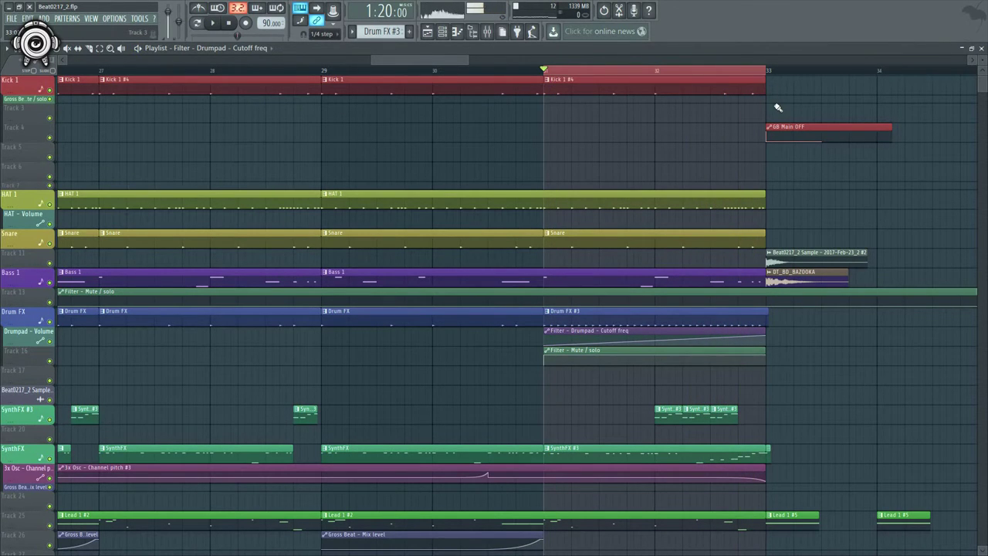
key("space")
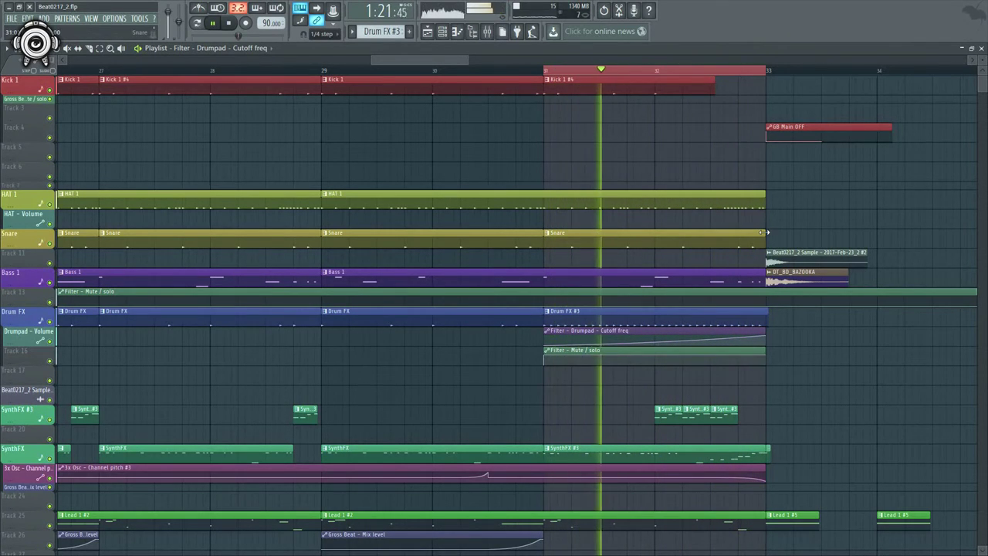
left_click_drag(764, 232, 675, 238)
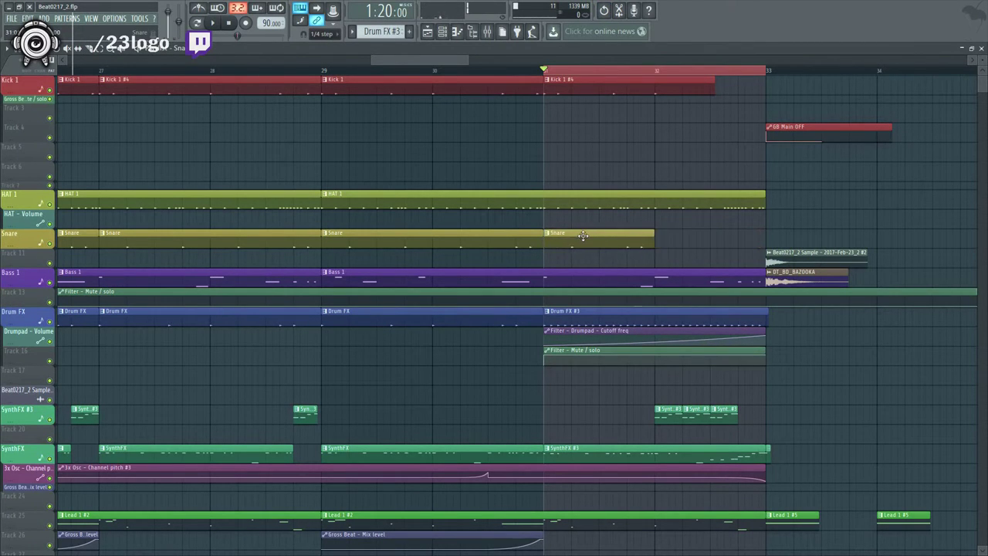
key("space")
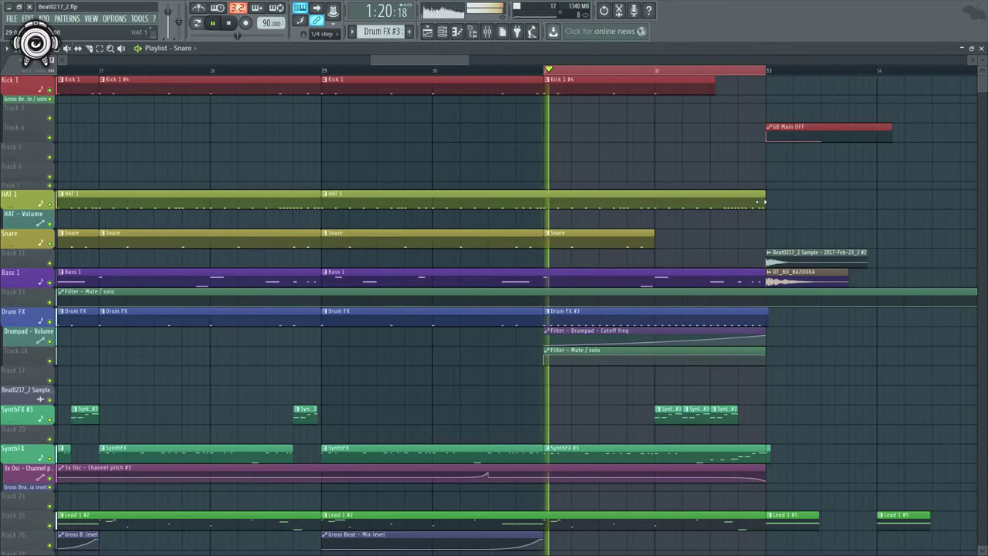
- Clear the bar 31 to 33 time selection and play the arrangement through into the bar 33 break
left_click(546, 71)
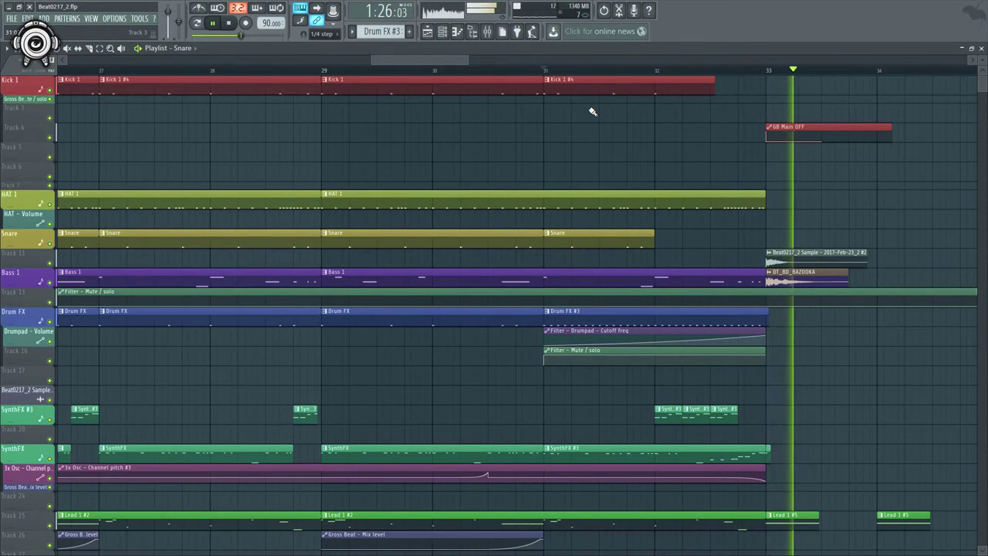
left_click_drag(454, 62, 495, 74)
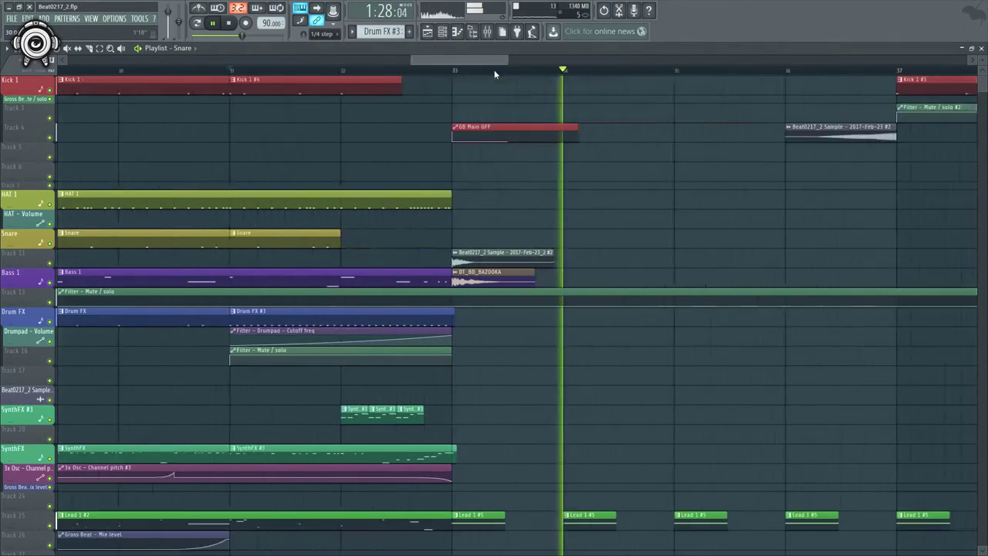
key("space")
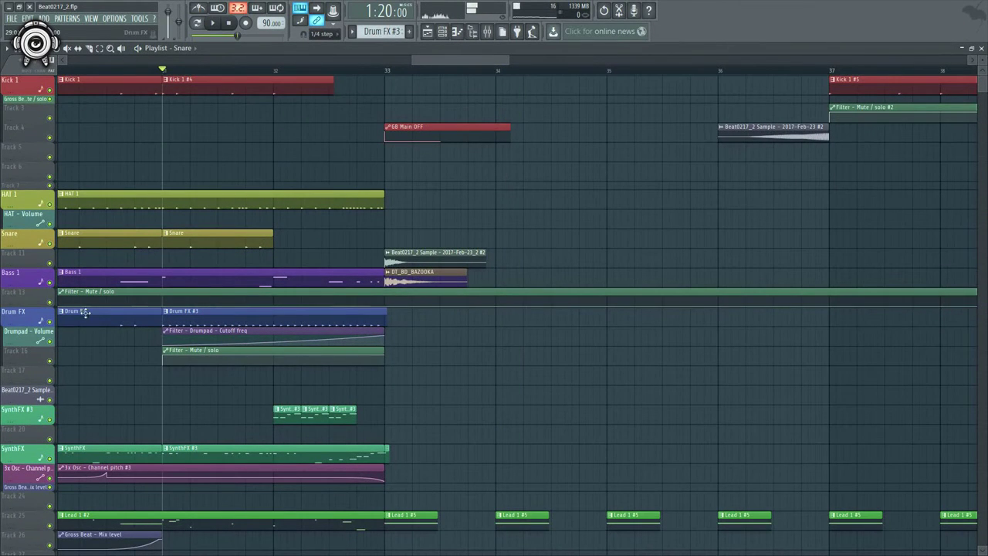
- Mute the Bass 1 track and play the break from bar 33 to hear the crash without the bass drop
left_click(50, 283)
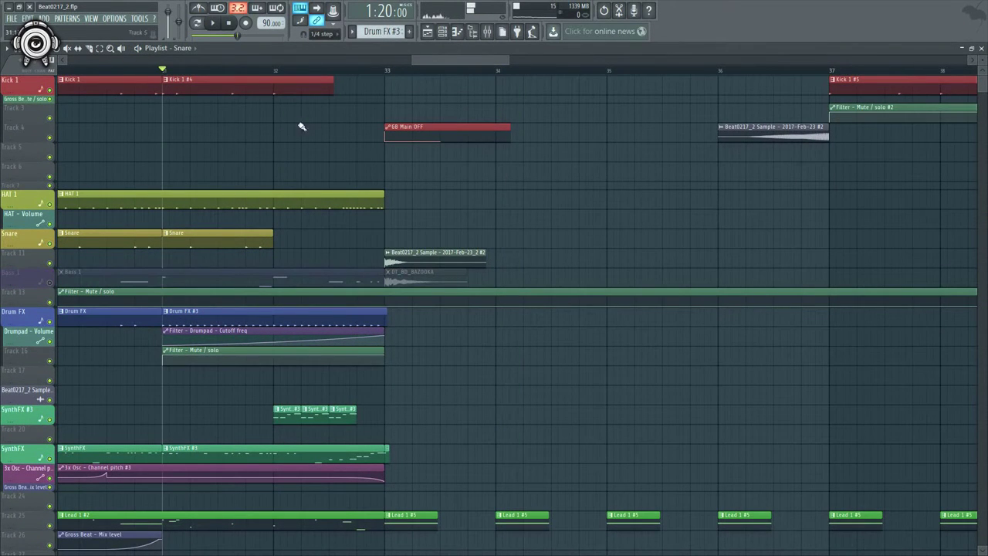
left_click(386, 71)
key("space")
key("space")
key("space")
key("space")
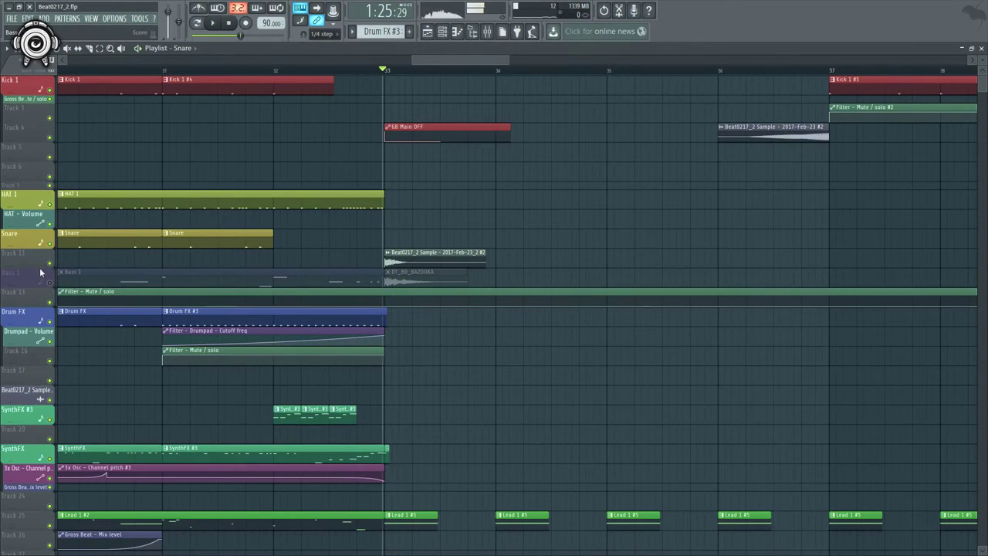
- Solo Track 11, play its crash sample from bar 33 and select its Crash 2 channel in the mixer
left_click(49, 263, "ctrl")
key("space")
key("space")
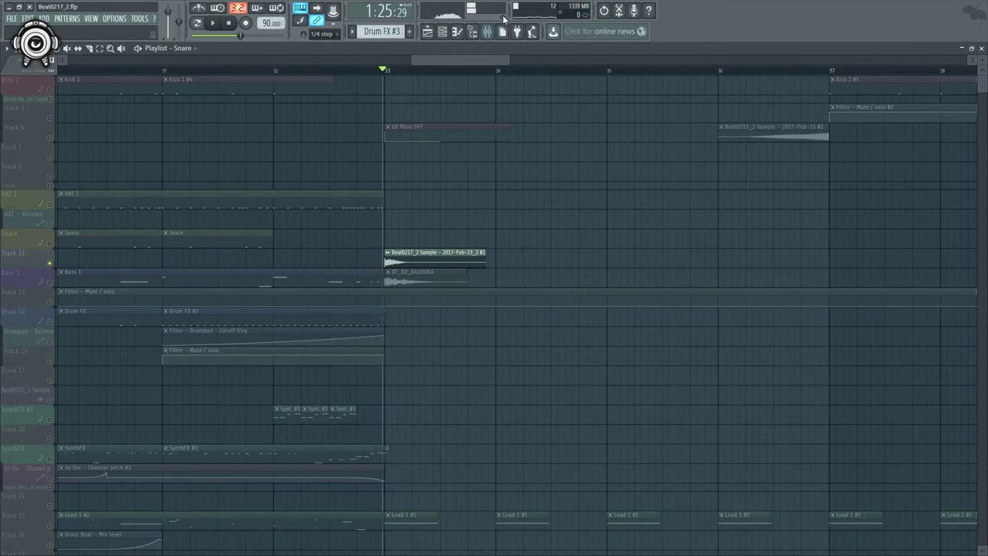
left_click(495, 33)
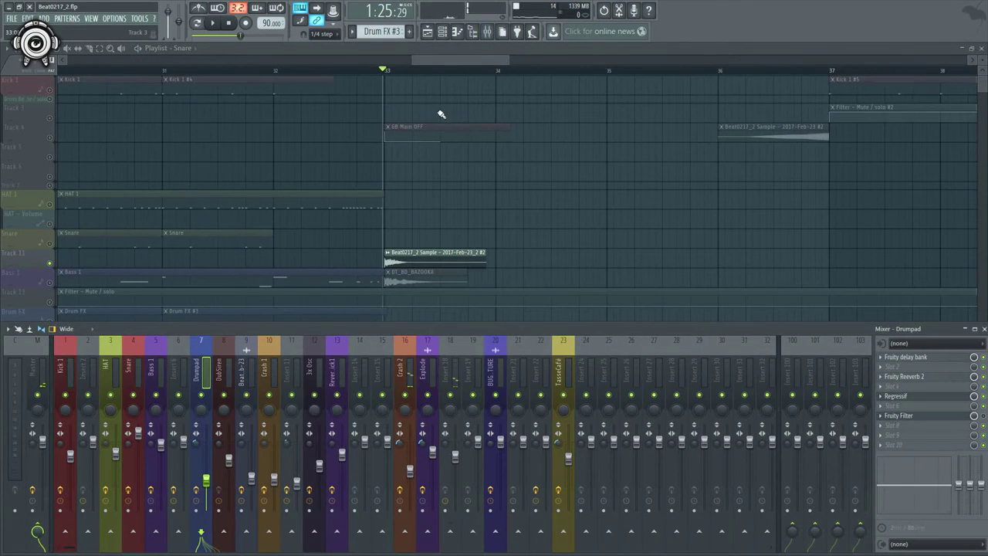
key("space")
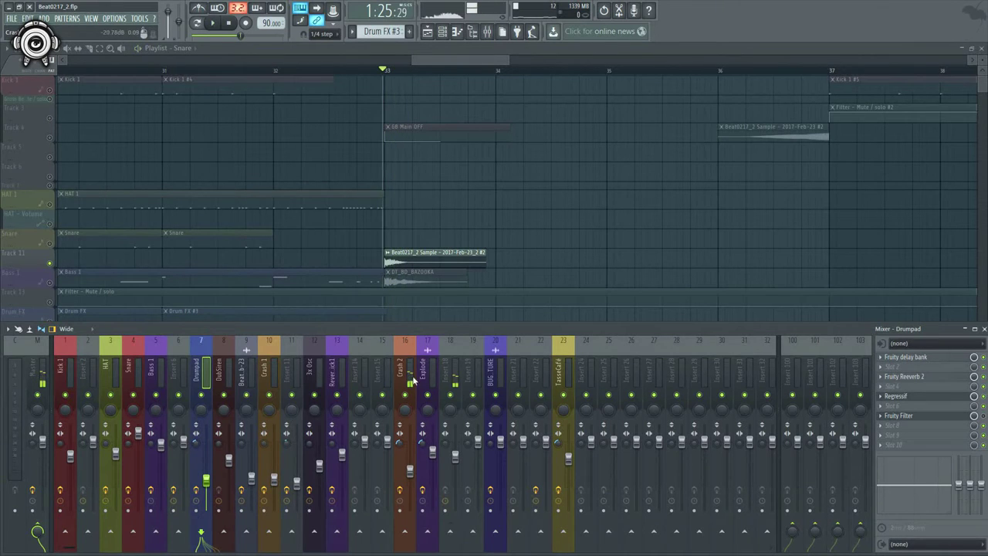
left_click(409, 374)
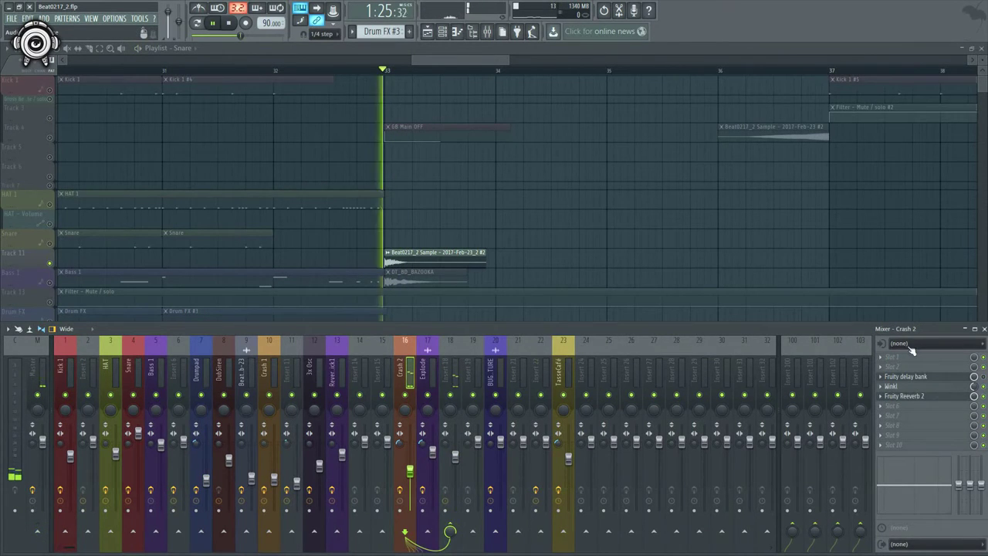
key("space")
key("space")
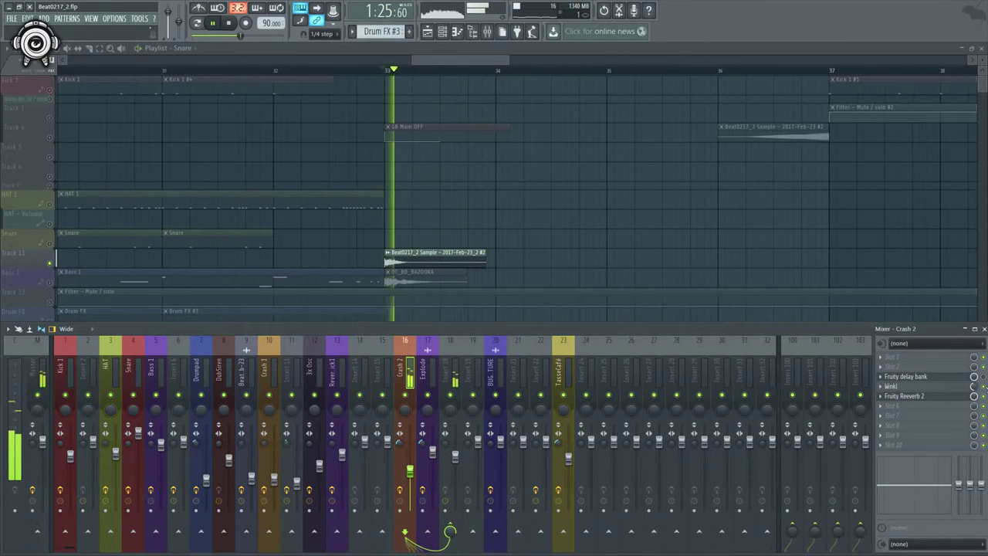
- Set the Track 11 crash sample's time stretching mode to Auto and adjust its pitch while playing it back
key("F9")
double_click(482, 255)
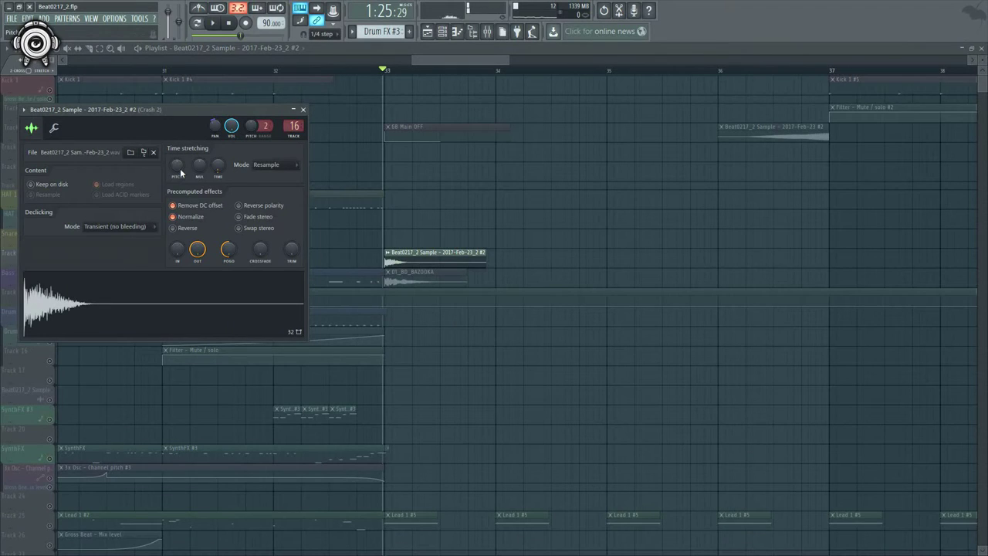
key("space")
left_click_drag(181, 170, 181, 186)
key("space")
key("space")
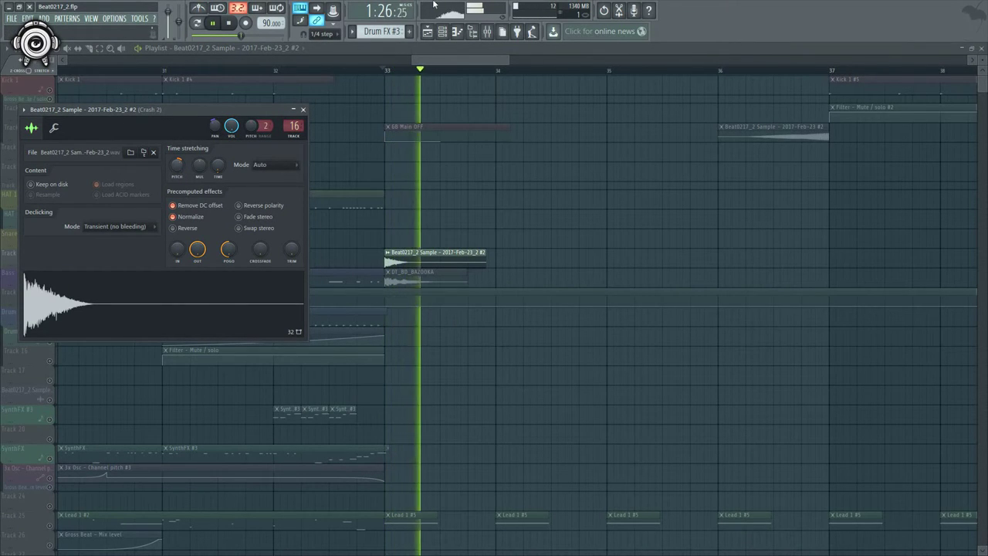
- Stop playback and end the Track 11 solo so that all playlist tracks are active
left_click_drag(426, 57, 418, 59)
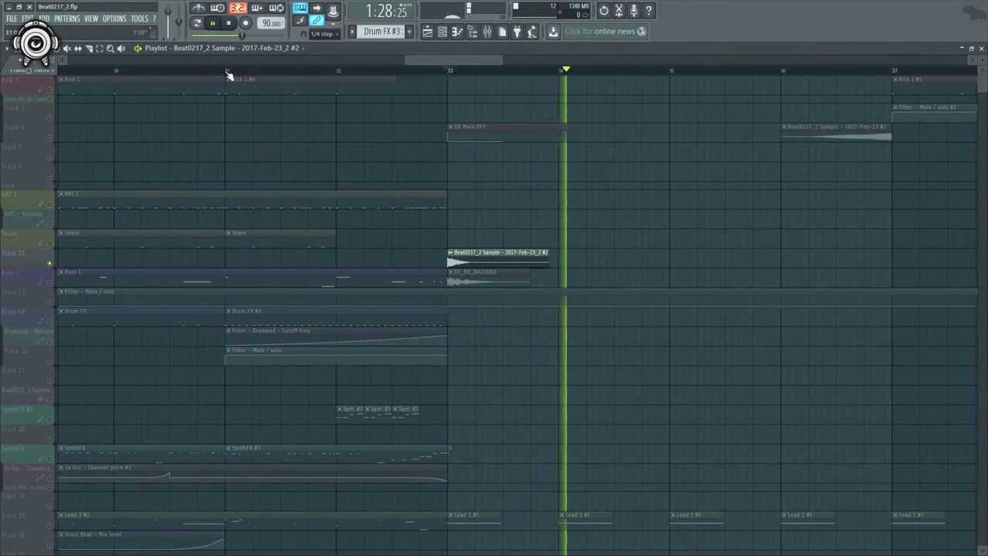
key("space")
right_click(51, 263)
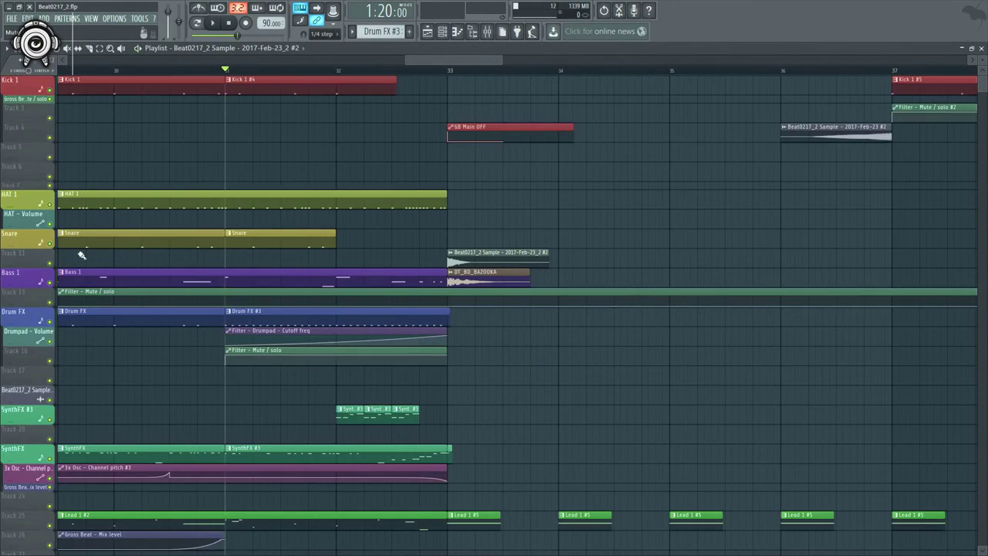
- Play the full transition, mute the Bass 1 track and replay from just before bar 33
key("space")
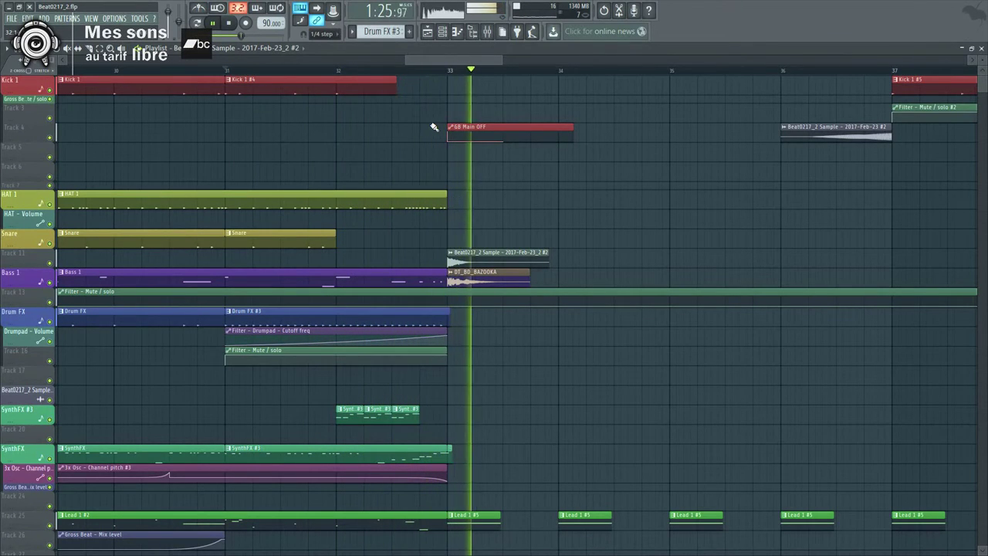
left_click(50, 282)
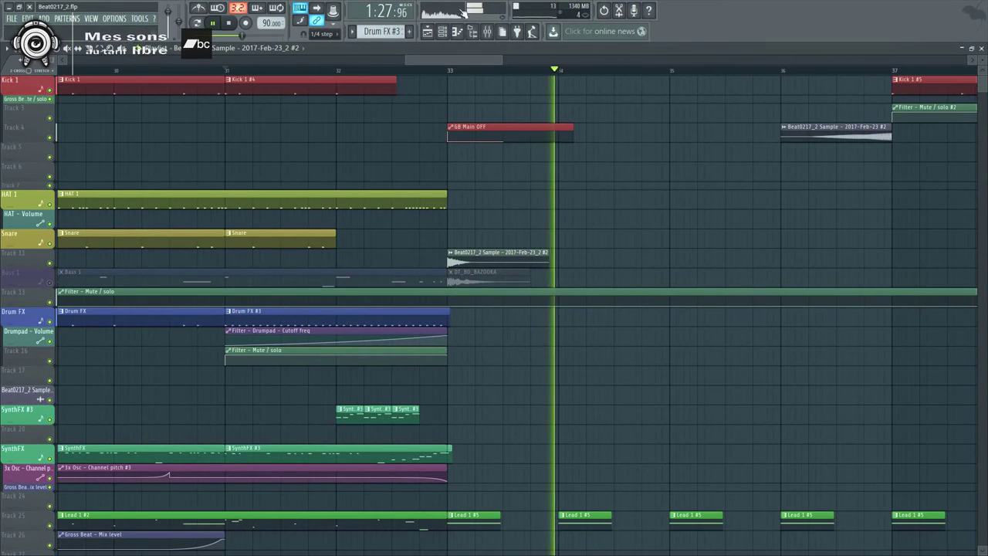
left_click(432, 73)
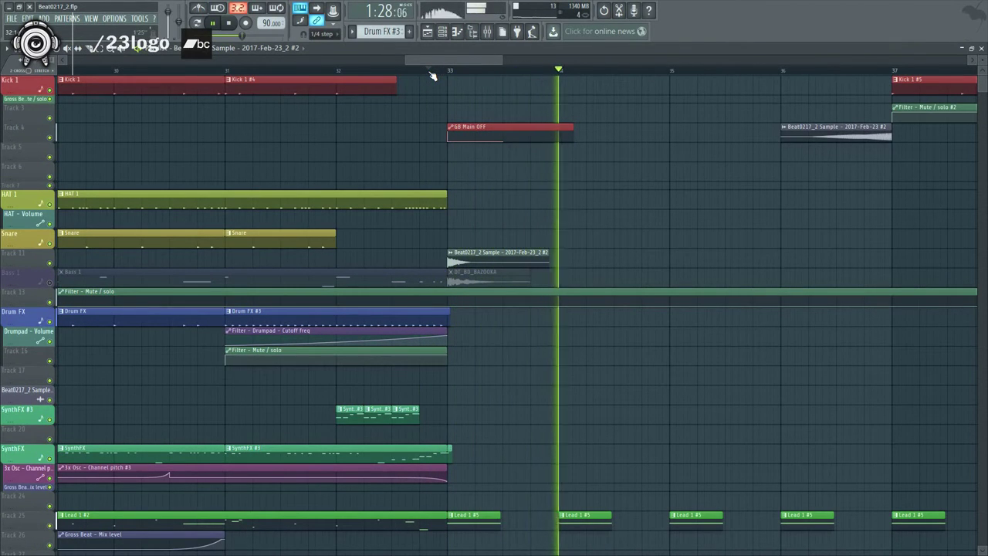
key("space")
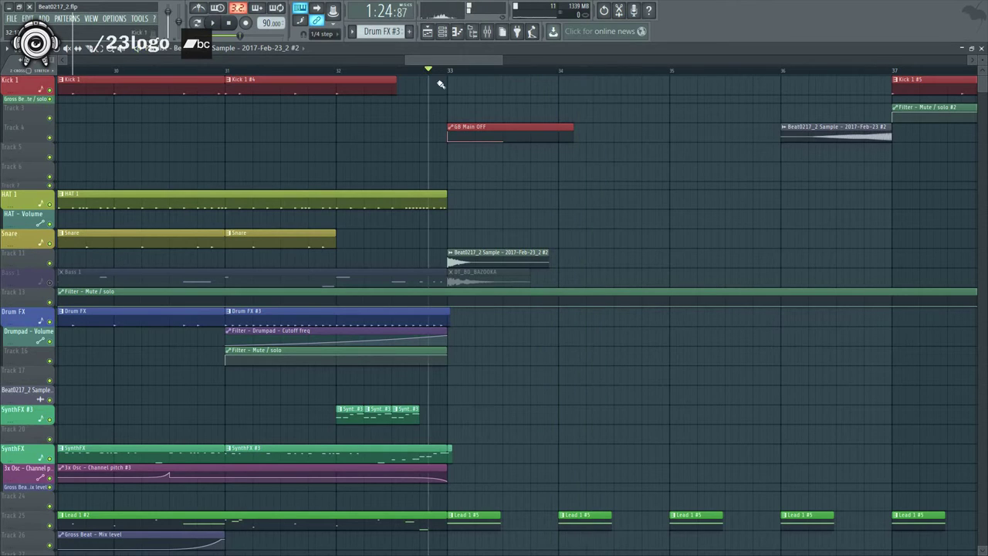
- Add a very short Snare clip at the start of bar 33 and unmute the Bass 1 track
scroll(358, 239, "up", 2)
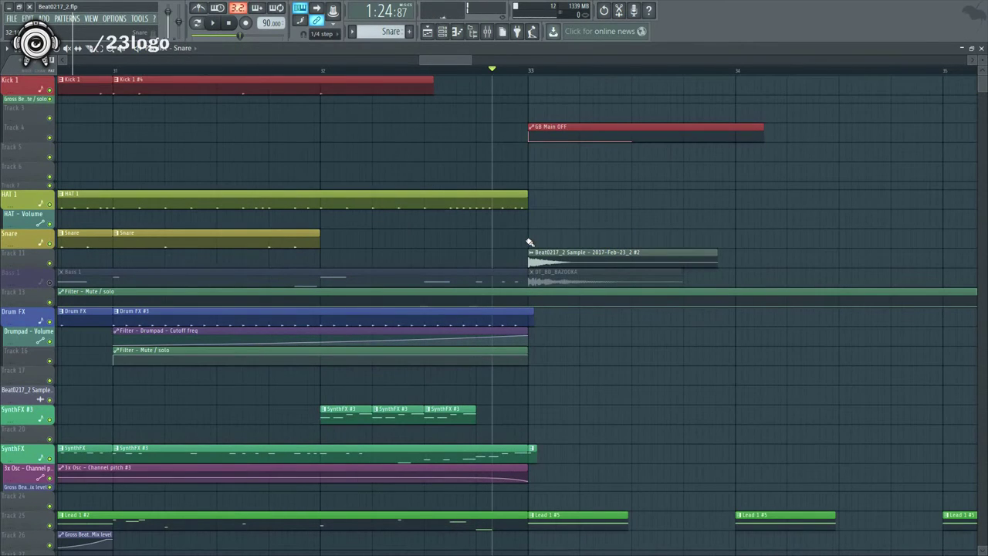
left_click(529, 242)
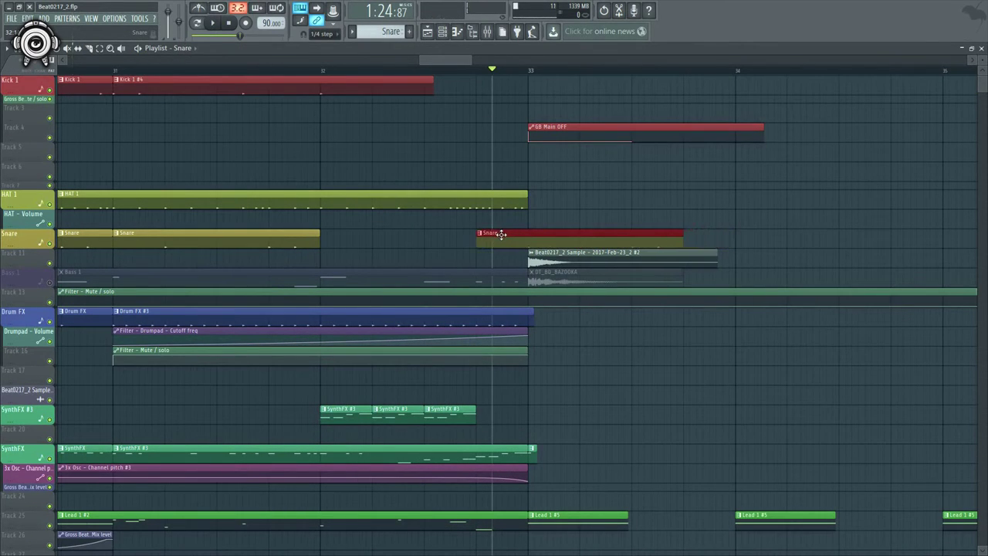
right_click(478, 238)
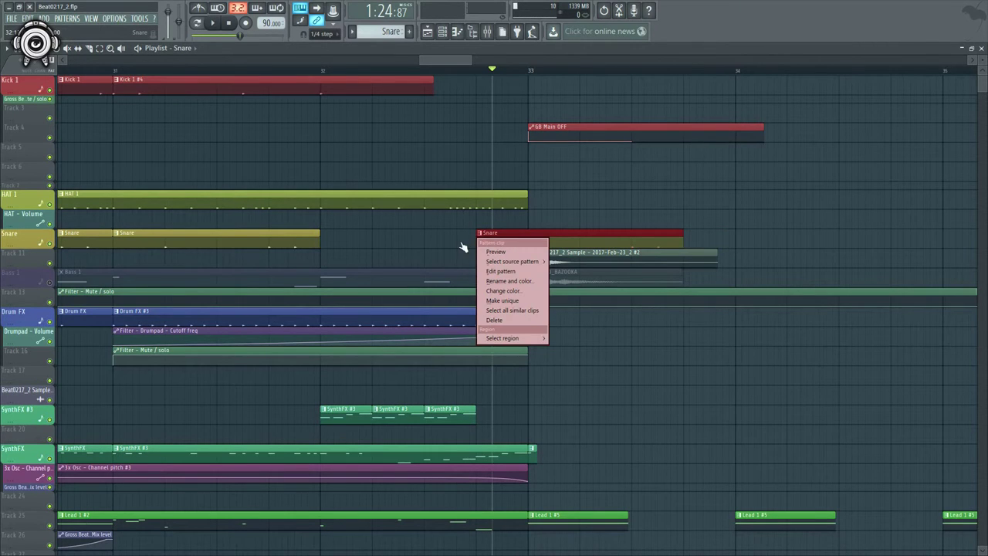
left_click(463, 246)
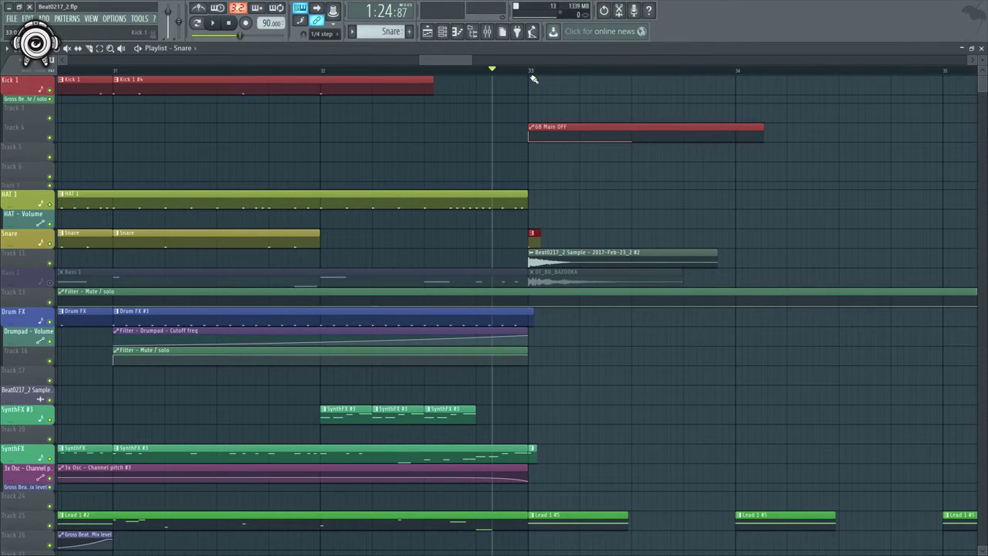
right_click(51, 244)
right_click(51, 244)
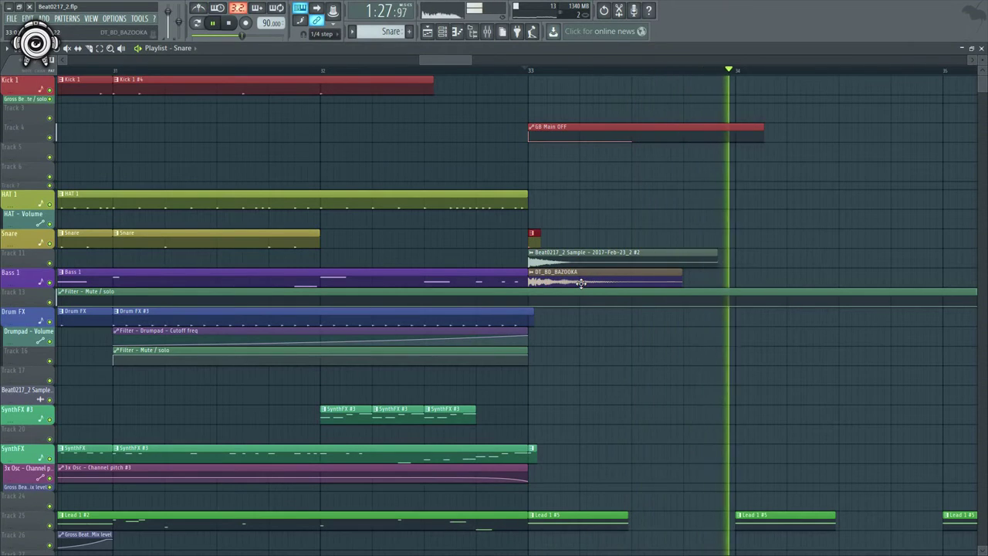
- Delete the Lead 1 #5 clips at bars 34 and 36 while playing the break
scroll(729, 397, "down", 3)
right_click(745, 506)
scroll(759, 463, "down", 3)
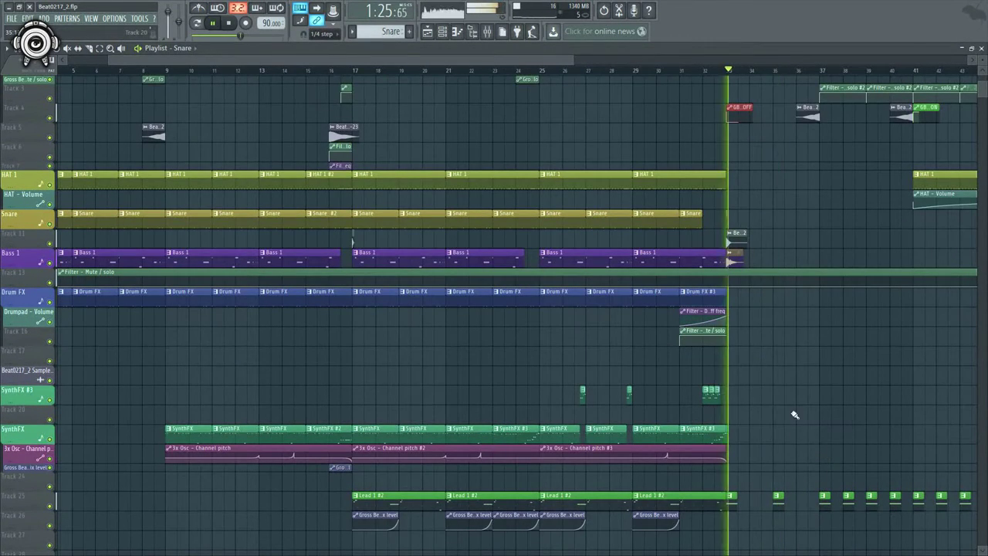
scroll(850, 428, "up", 1)
scroll(850, 428, "up", 1)
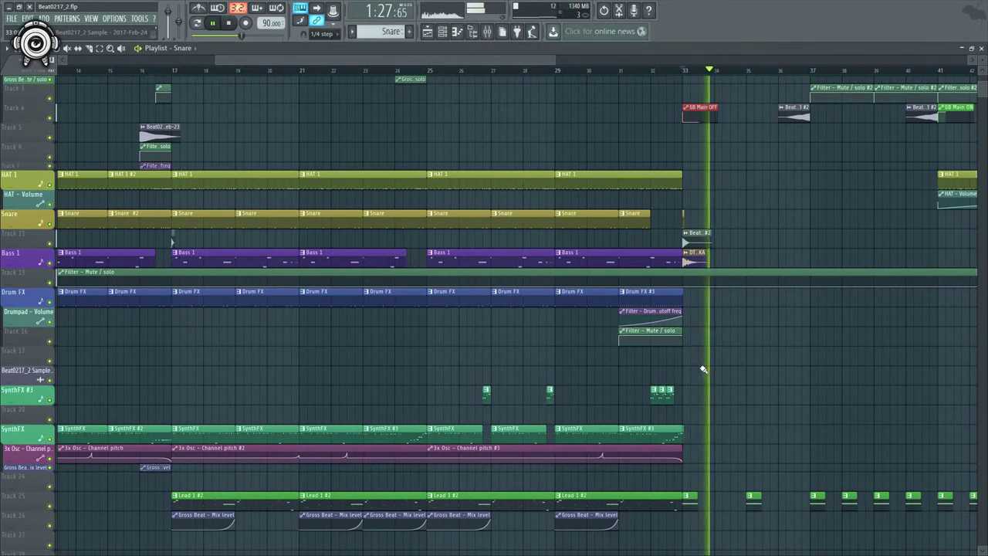
left_click_drag(515, 62, 584, 68)
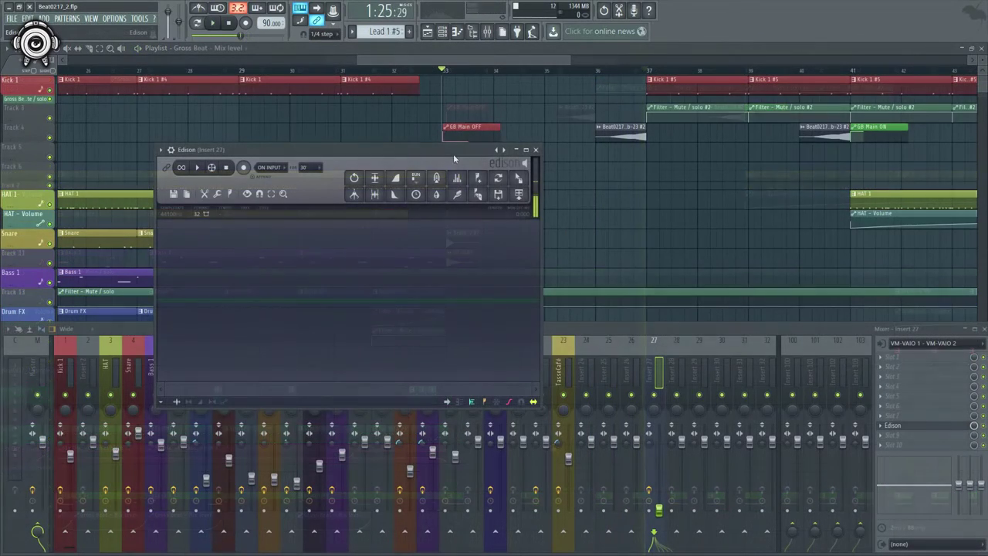
- Move the Edison window aside, set the playhead to bar 32 and arm recording for everything
left_click_drag(451, 149, 464, 220)
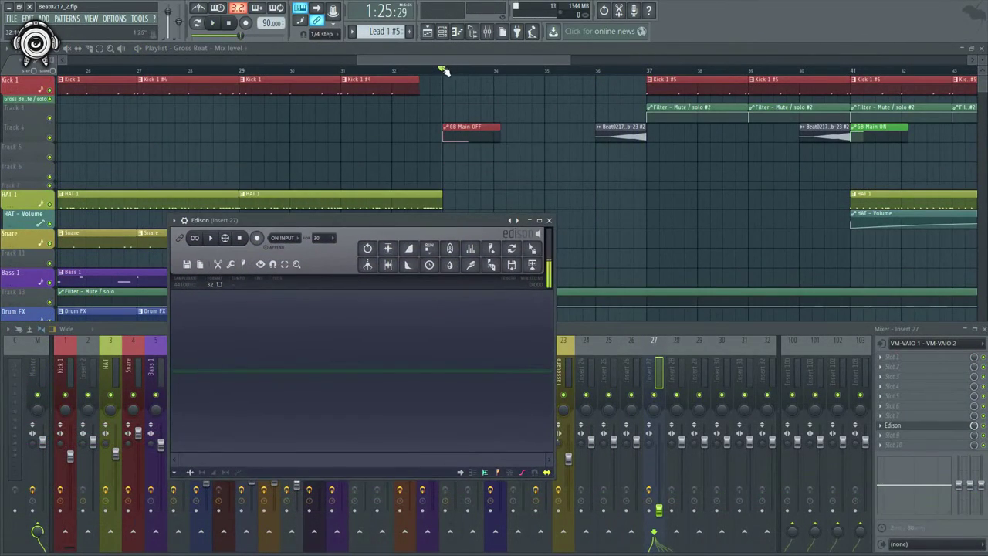
left_click_drag(424, 68, 398, 67)
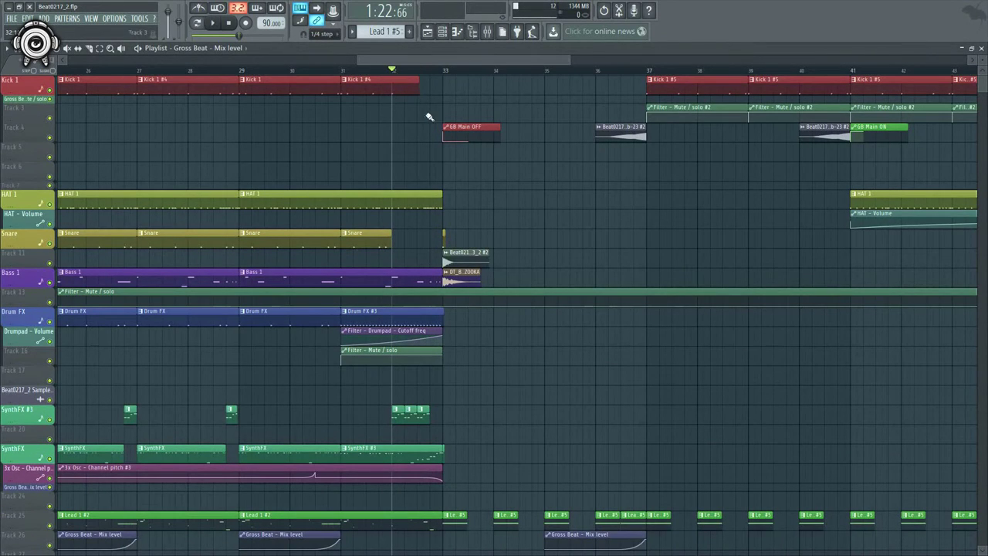
left_click(246, 23)
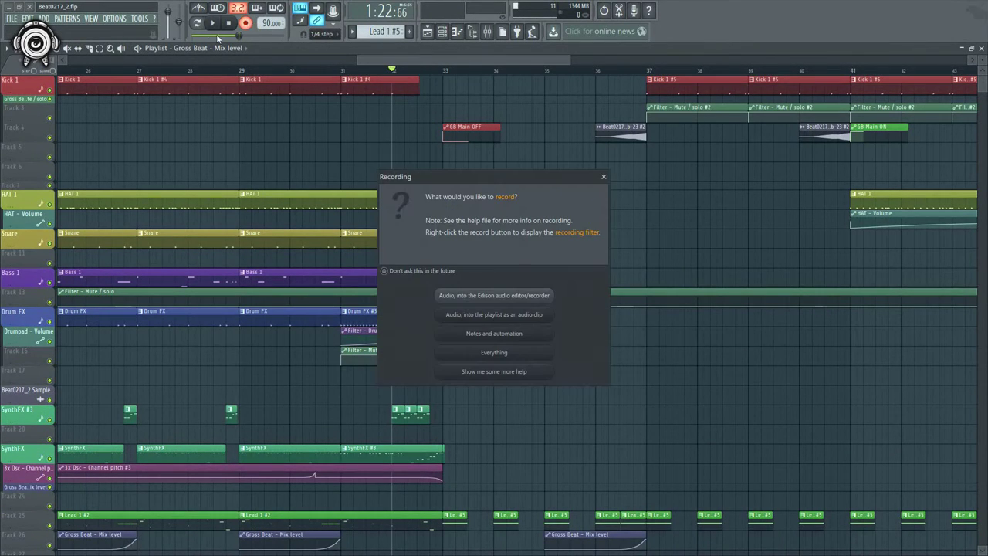
left_click(494, 352)
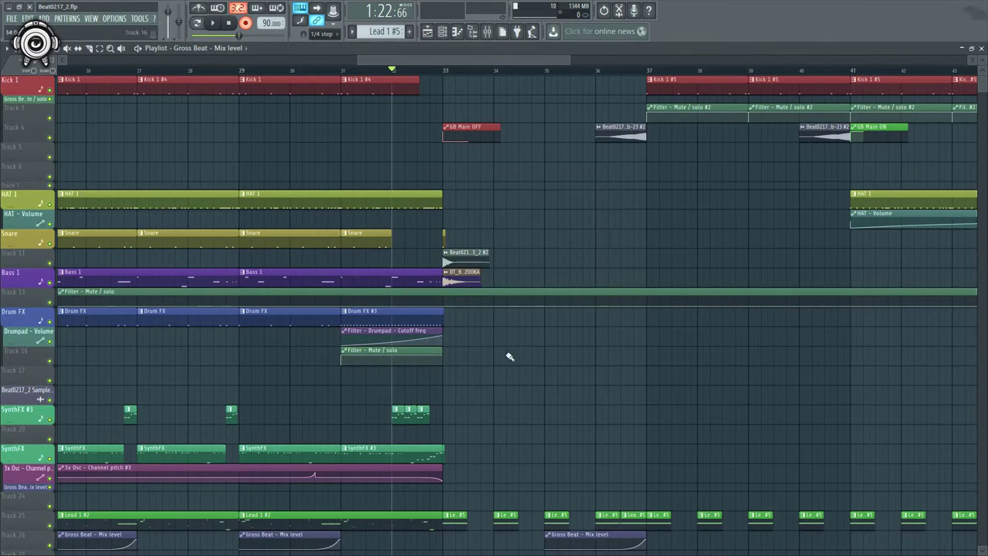
- Open Edison on mixer Insert 27 and record the microphone while playing through the bar 33 break
left_click(488, 32)
left_click(932, 427)
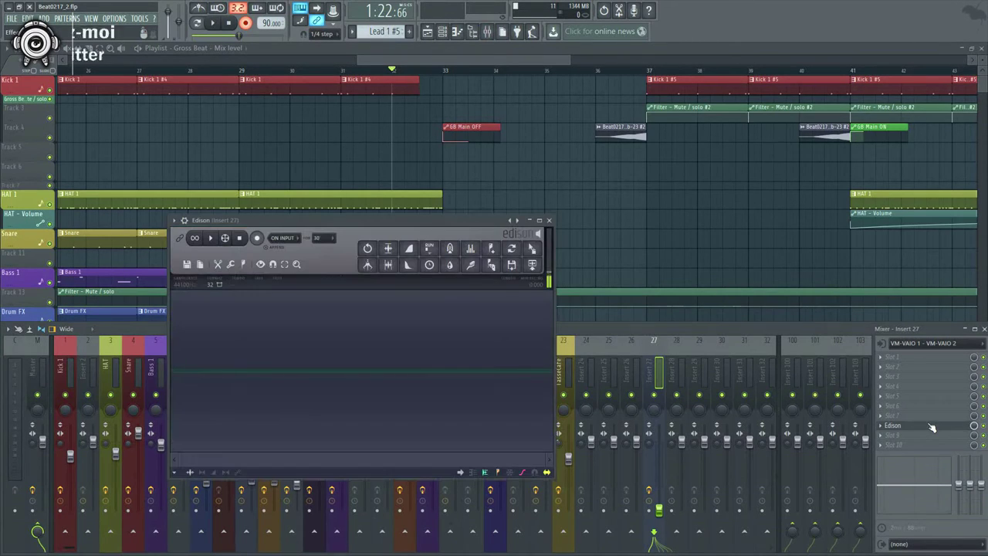
left_click_drag(295, 242, 368, 269)
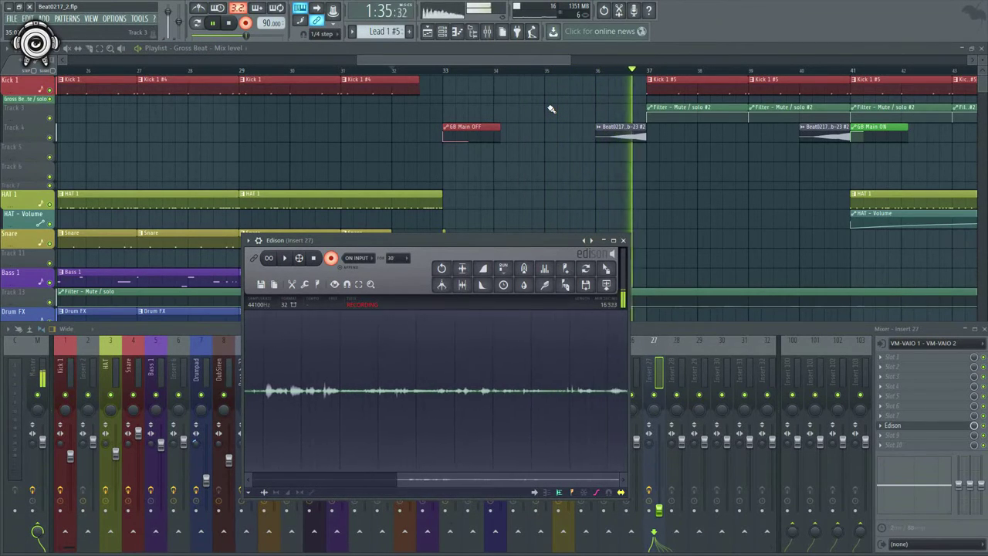
key("space")
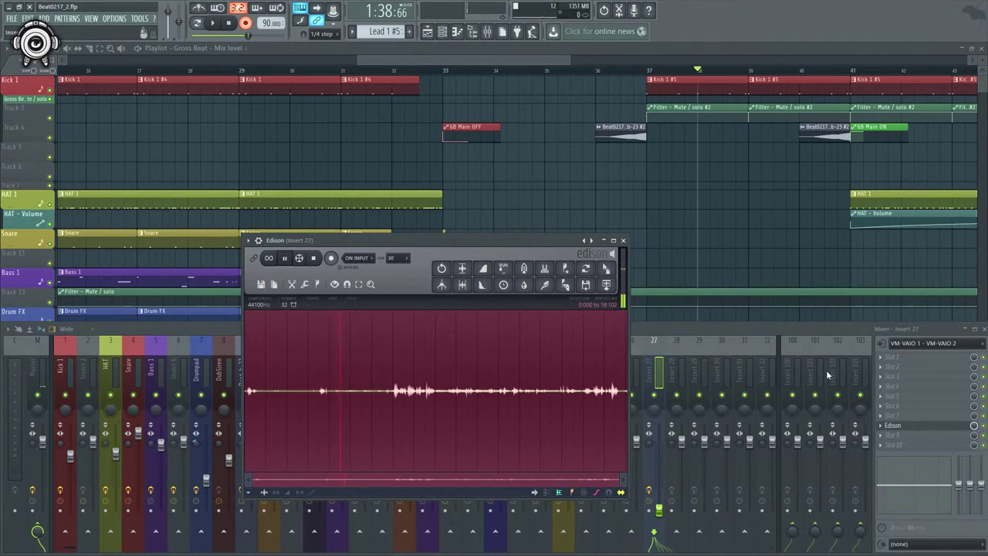
- Reset Insert 27's volume and inspect the recorded waveform in the enlarged Edison window before restoring its size
right_click(668, 512)
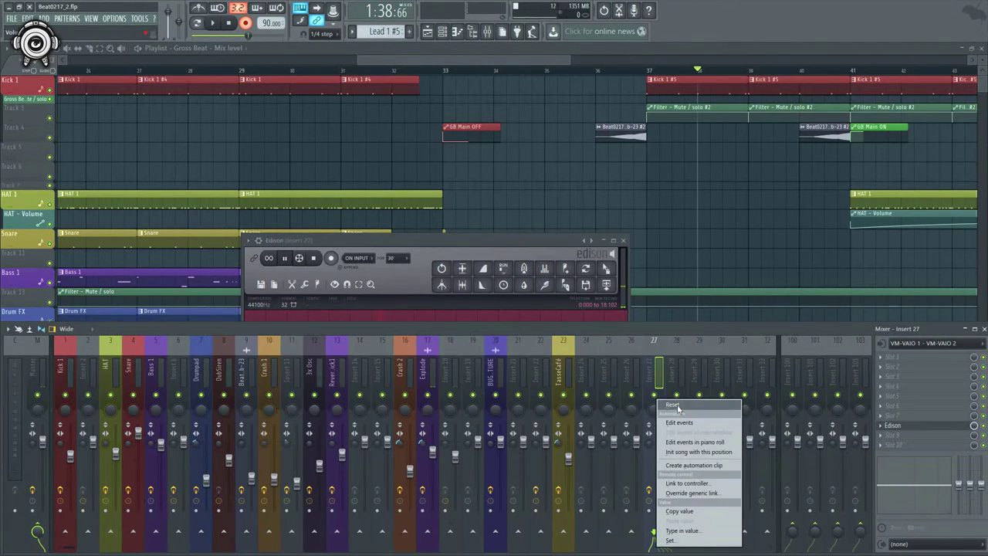
left_click(676, 406)
double_click(458, 243)
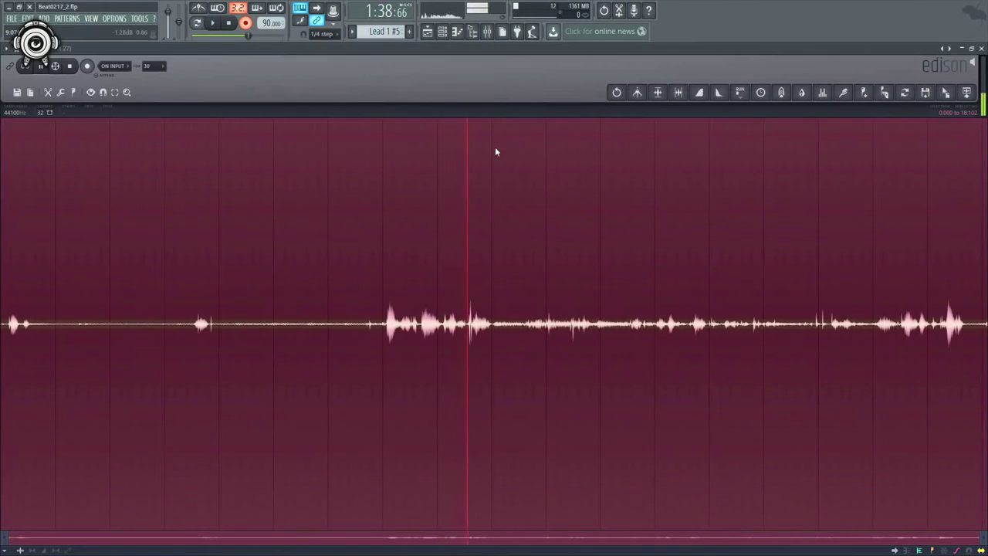
double_click(507, 46)
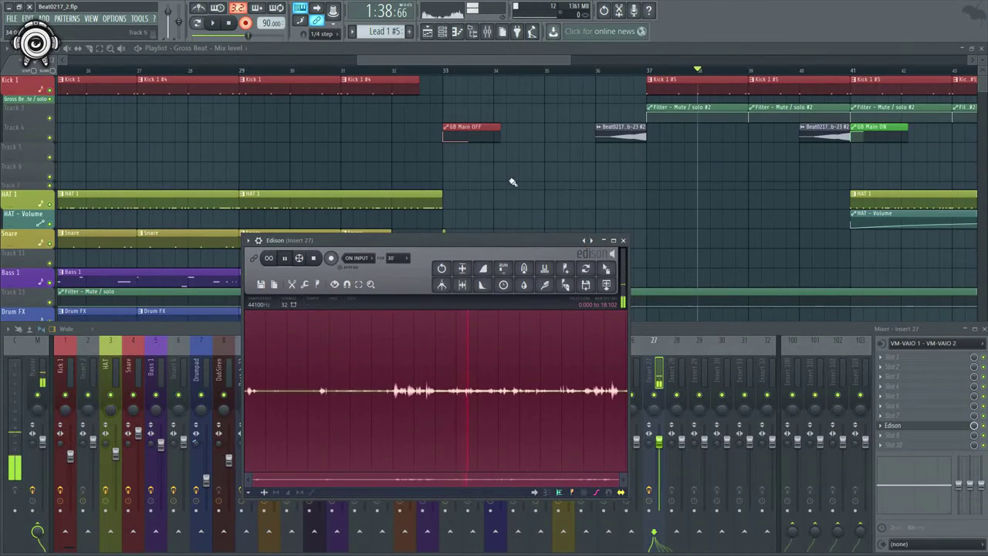
- Set Insert 27's audio input to none and shift the Edison window further up over the playlist
left_click(915, 343)
left_click(927, 492)
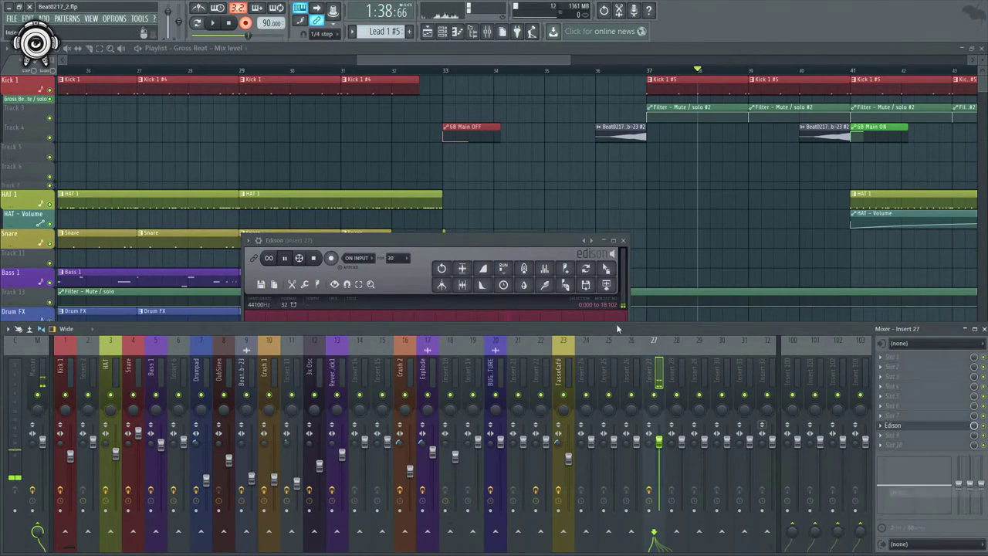
left_click_drag(487, 243, 502, 159)
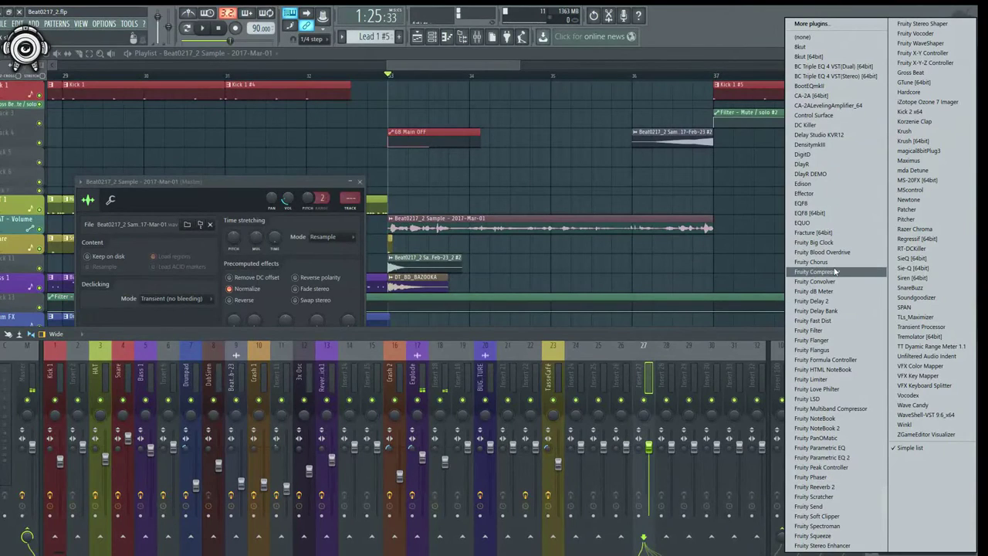
- Load Fruity Delay Bank on Insert 27 and open the channel settings of the recorded clip at bar 33
left_click(835, 311)
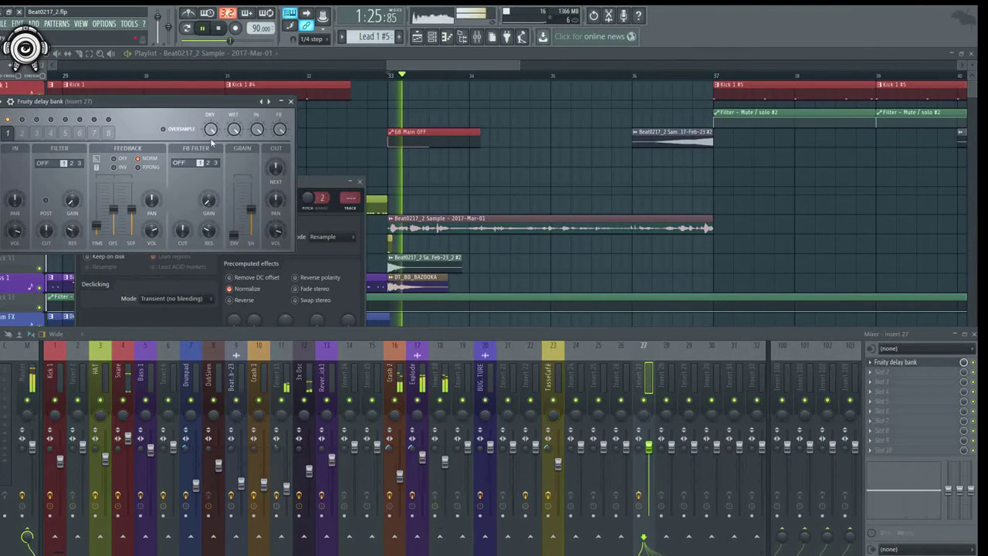
double_click(415, 223)
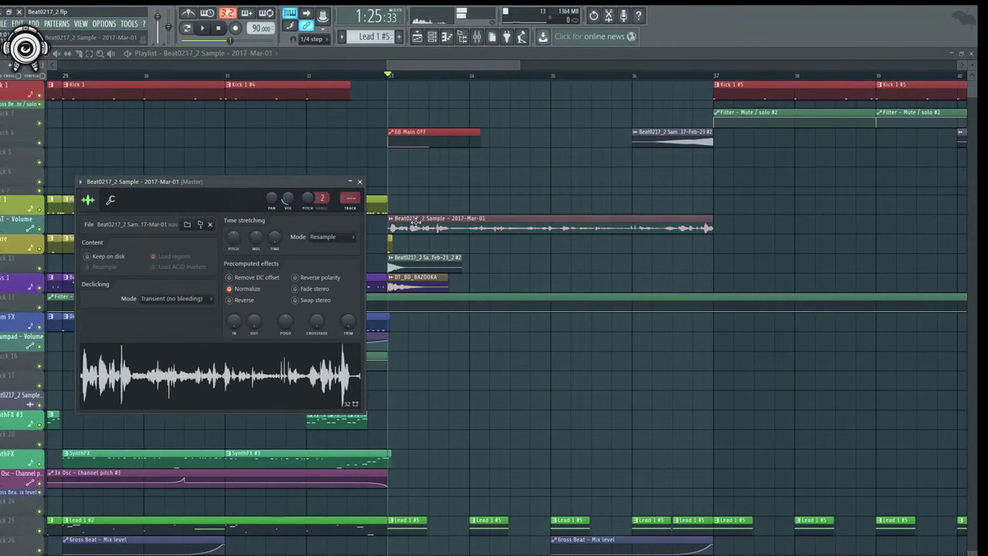
- Move the recorded sample's mixer track from position 14 to position 25
key("F9")
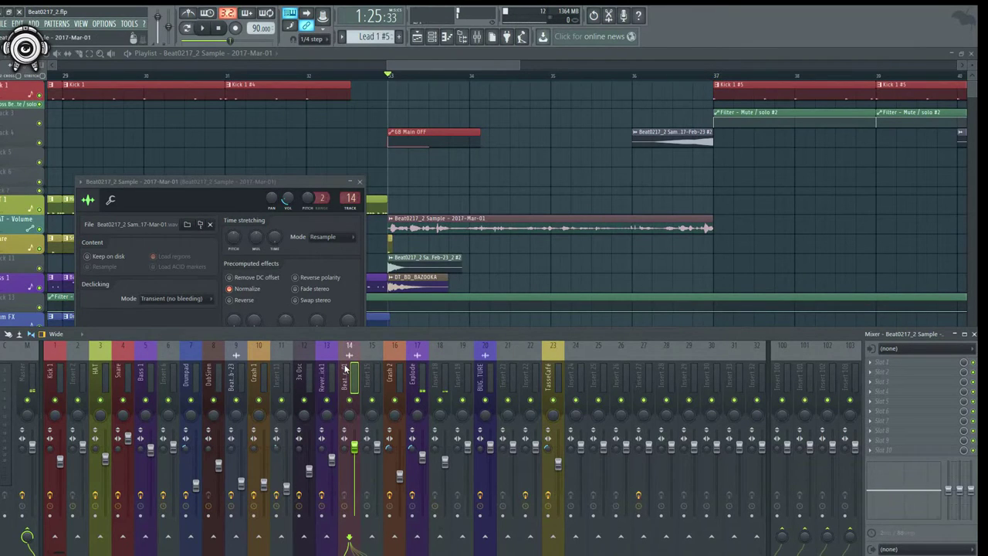
key("alt+Right")
key("alt+Right")
key("alt+Right")
key("alt+Right")
key("alt+Right")
key("alt+Right")
key("alt+Right")
key("alt+Right")
key("alt+Right")
key("alt+Right")
key("alt+Right")
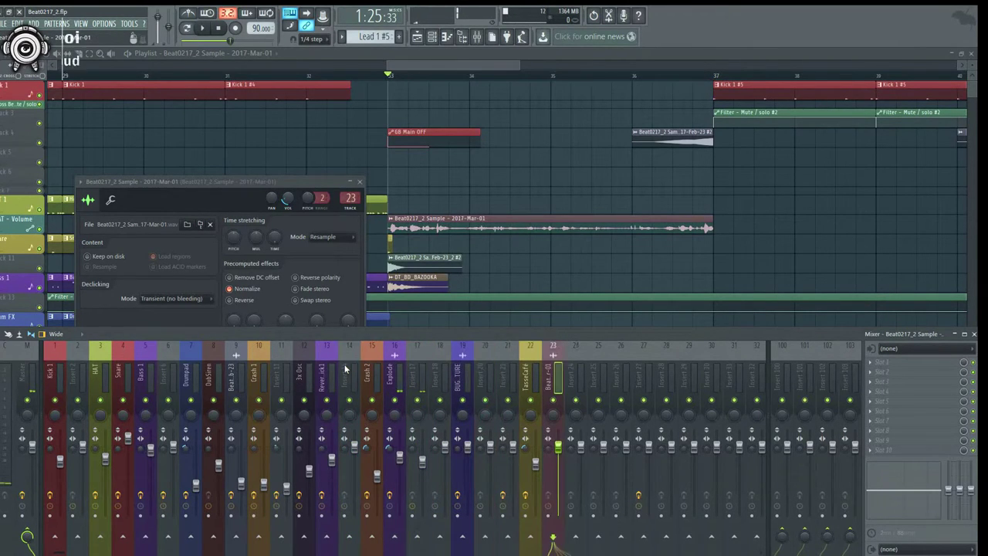
- Rename mixer track 25 as Incantation and colour it blue-violet
right_click(600, 378)
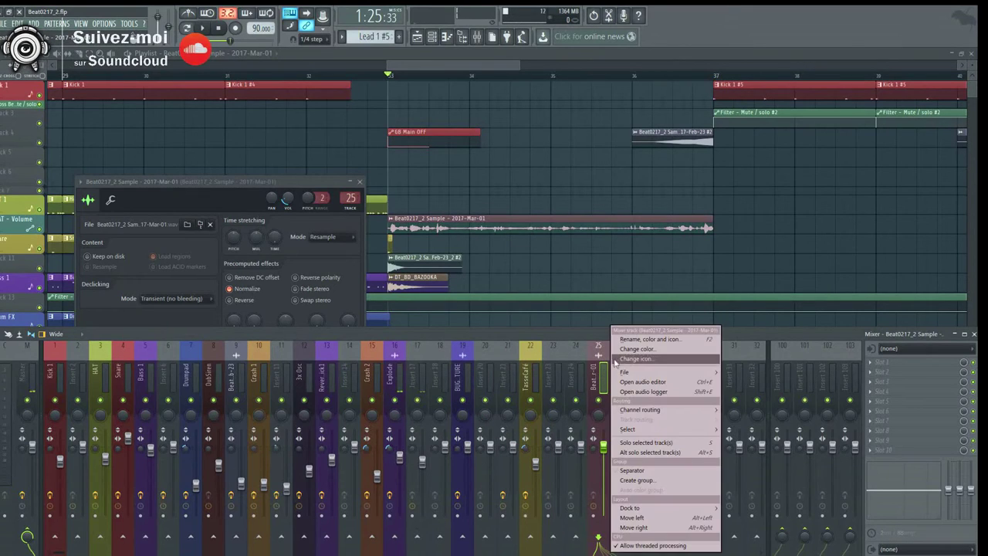
left_click(633, 344)
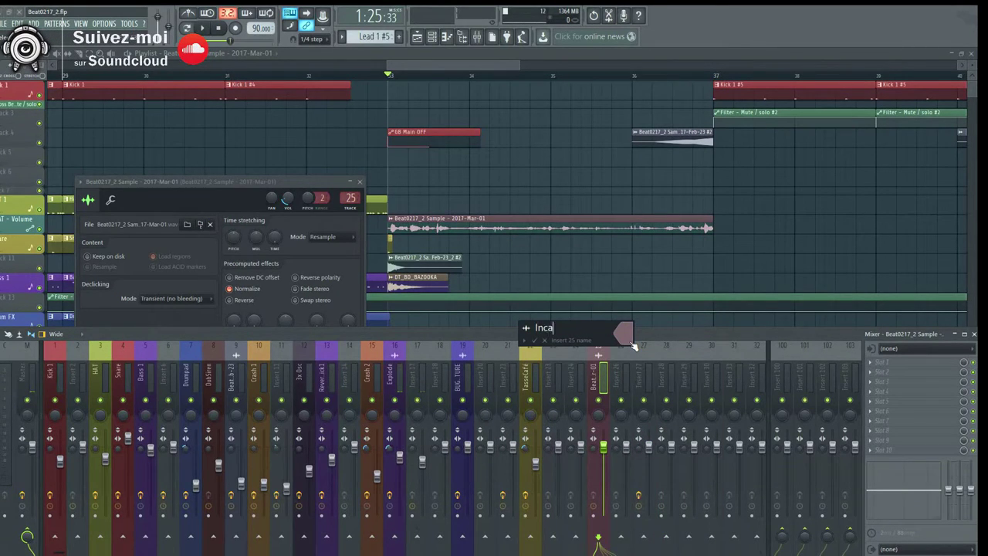
type("Incantation")
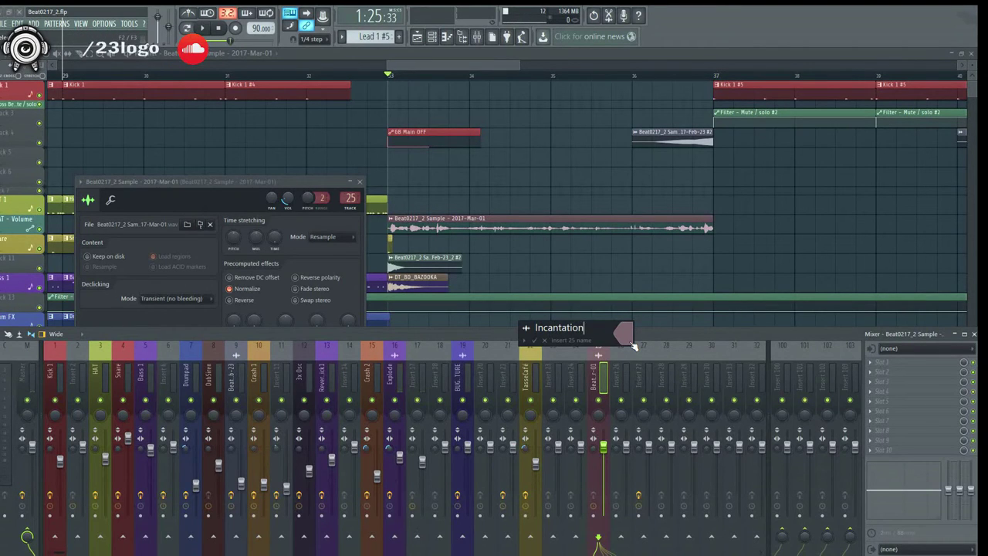
left_click(630, 338)
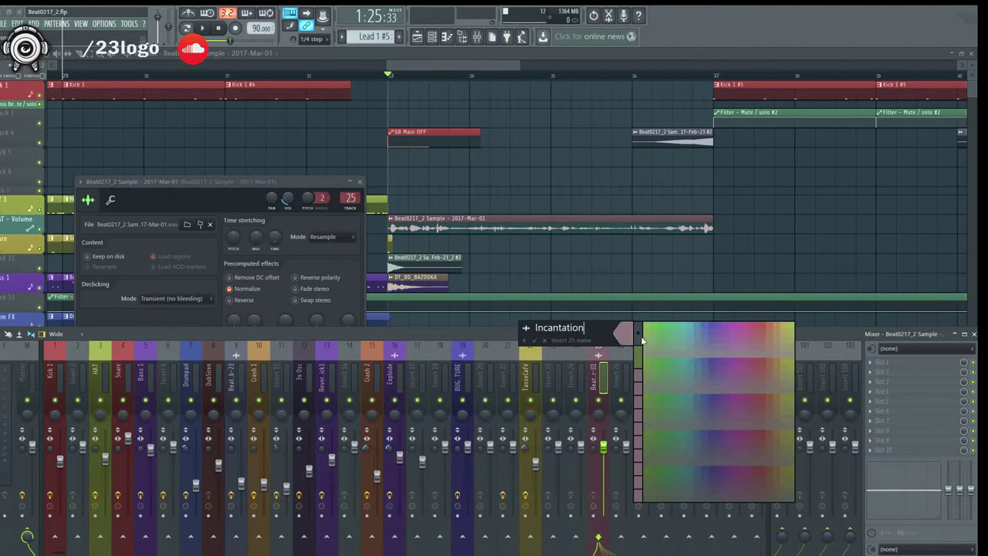
left_click(712, 324)
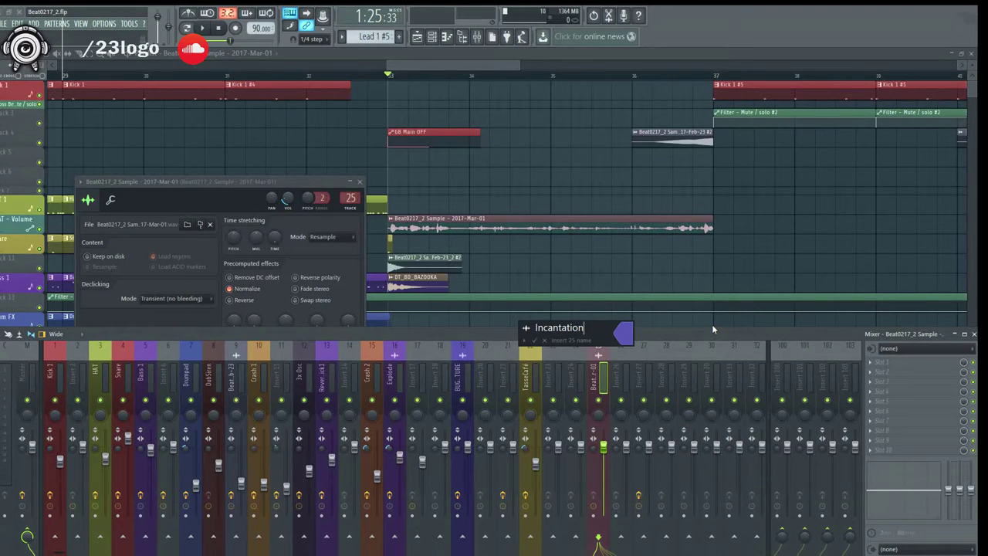
key("Return")
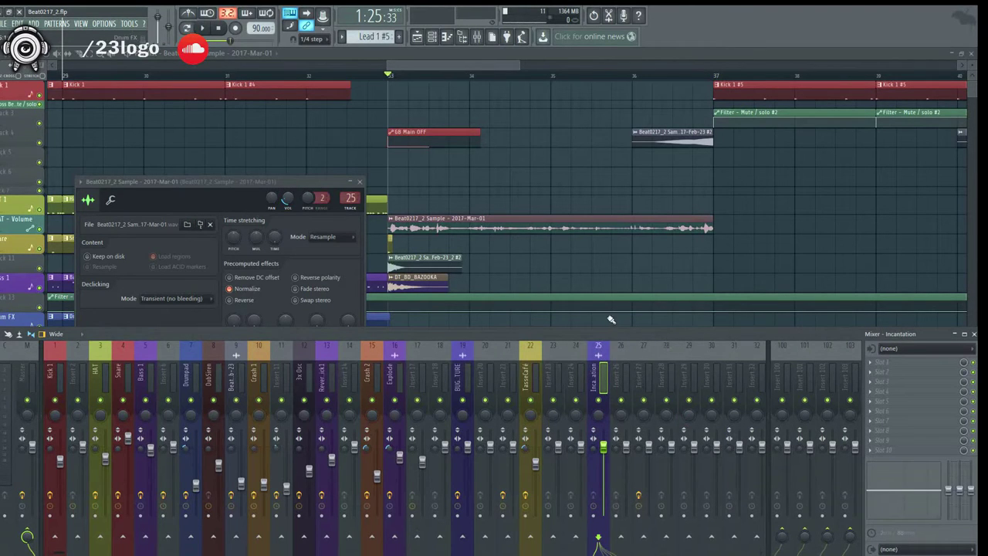
- Play the break and load Fruity Delay Bank in the second effect slot of the Incantation track
key("space")
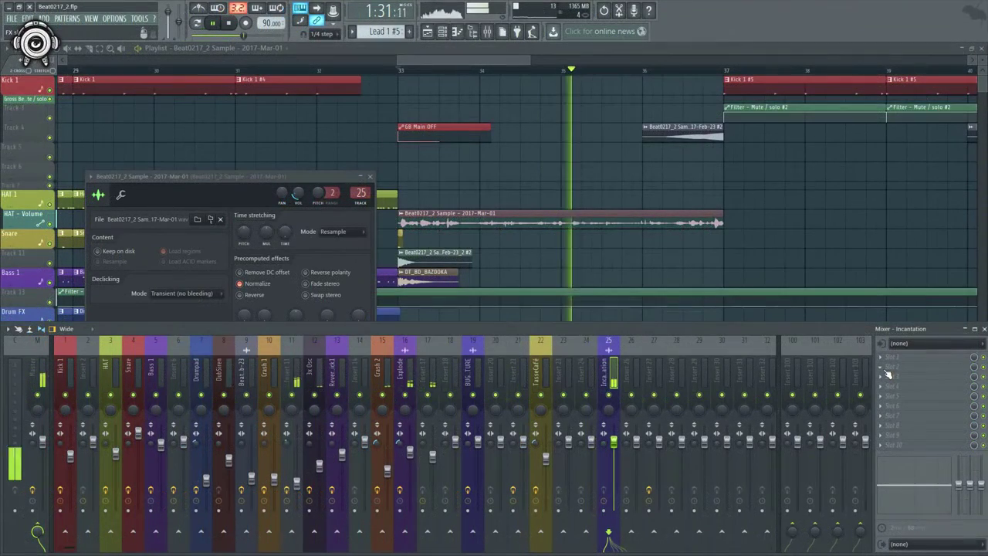
key("space")
left_click(887, 373)
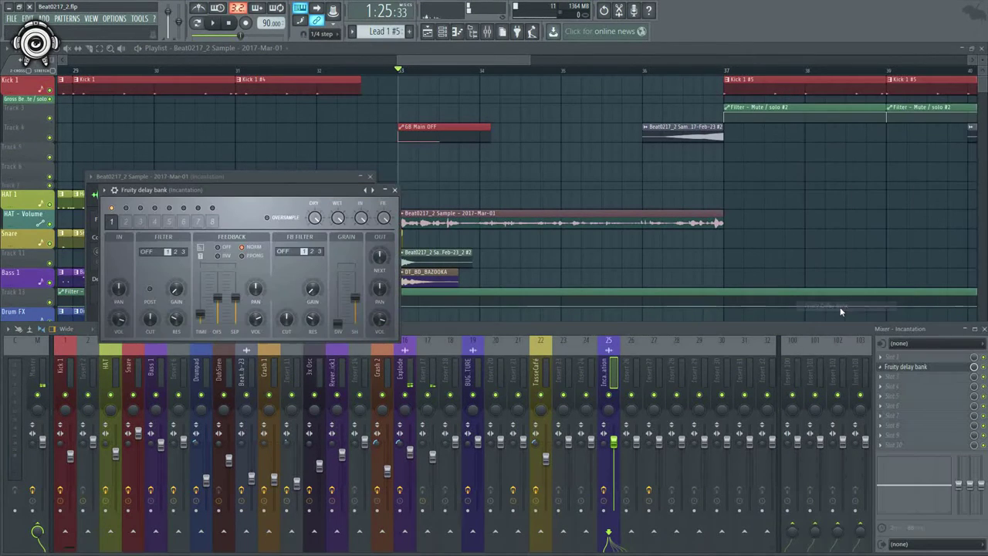
left_click(844, 306)
- Solo the Incantation track during playback and enable oversampling in its Fruity Delay Bank
key("space")
right_click(608, 395)
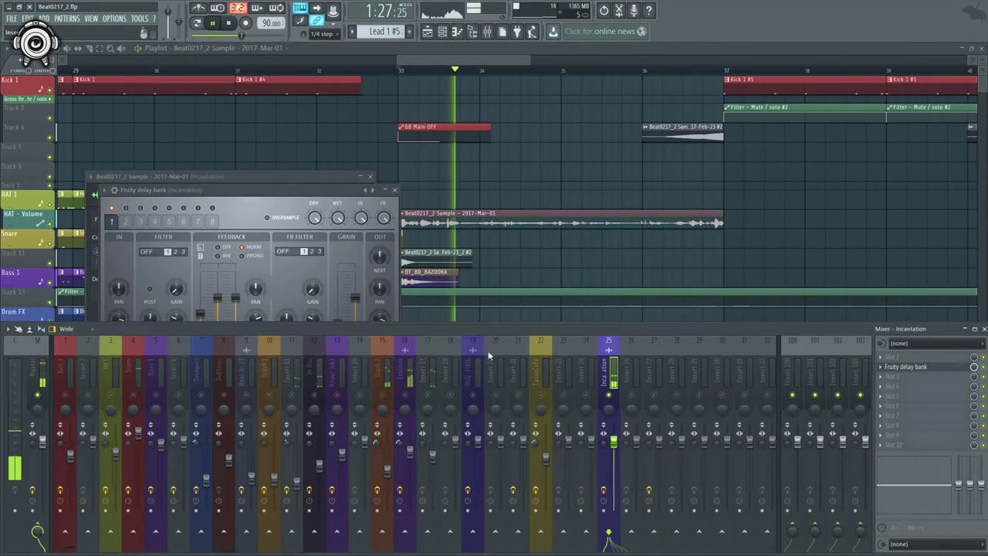
left_click_drag(256, 191, 369, 190)
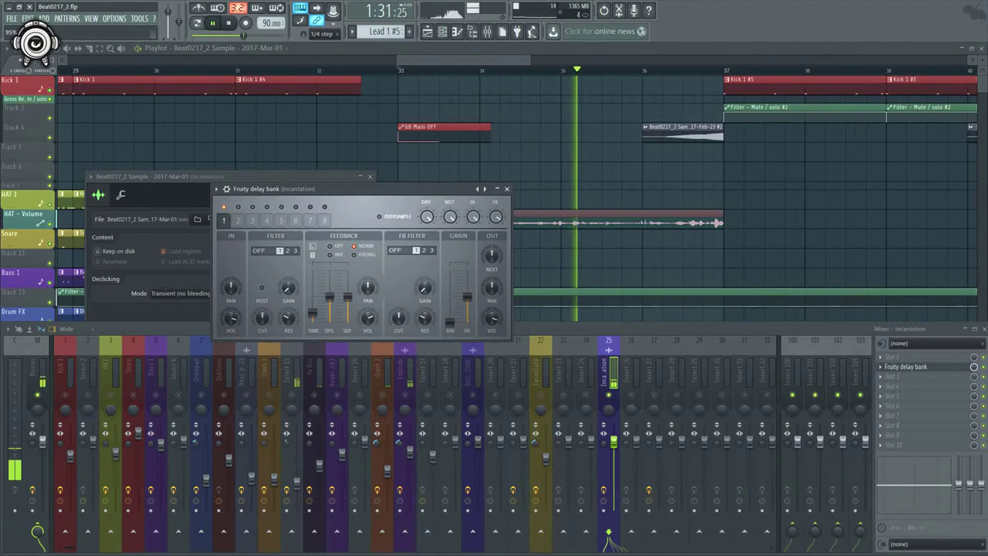
left_click(386, 216)
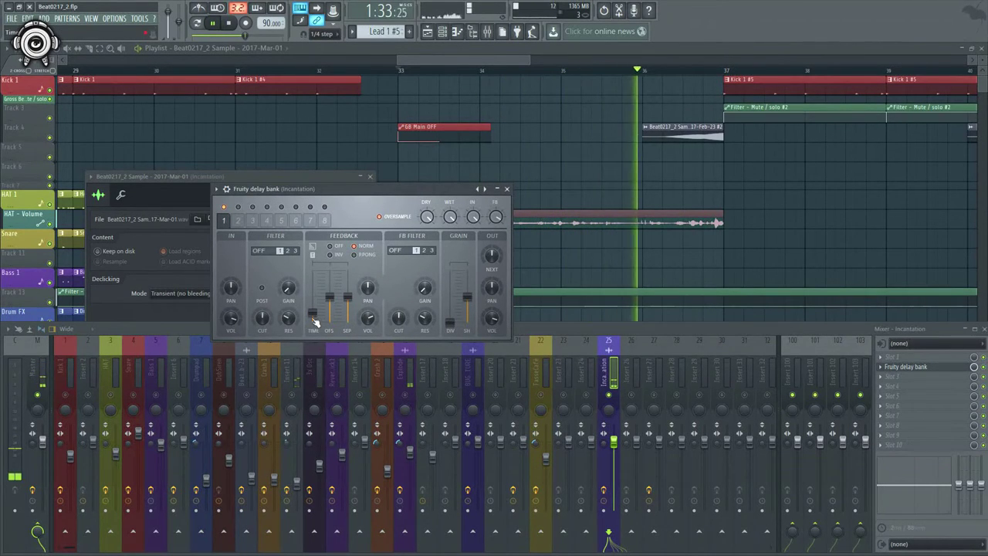
- Adjust the delay bank's dry level and feedback time on the Incantation track while replaying the break
key("space")
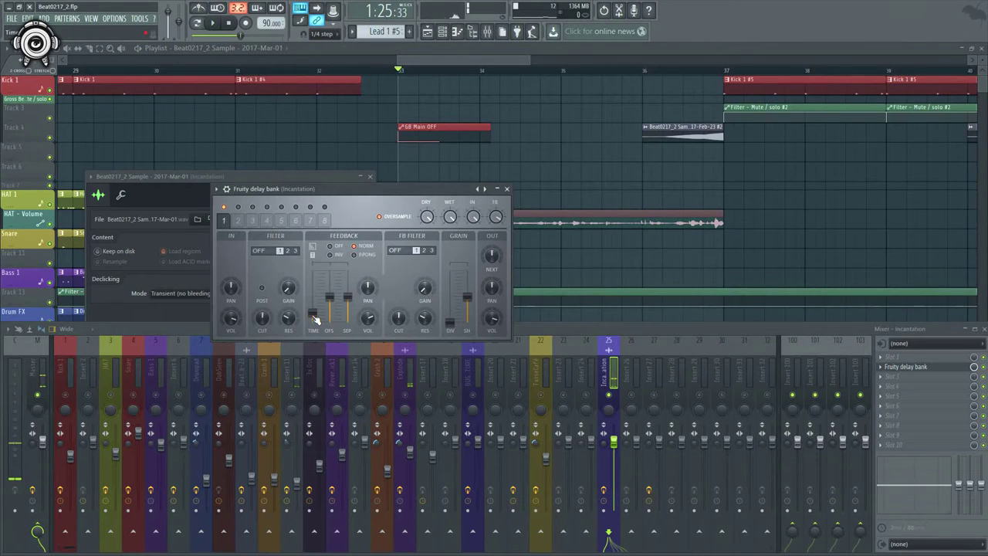
key("space")
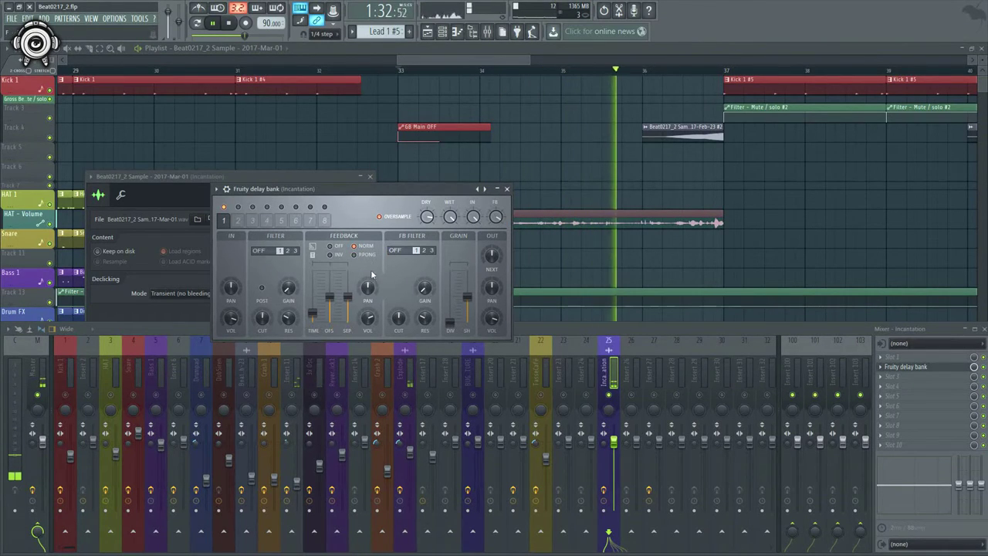
key("space")
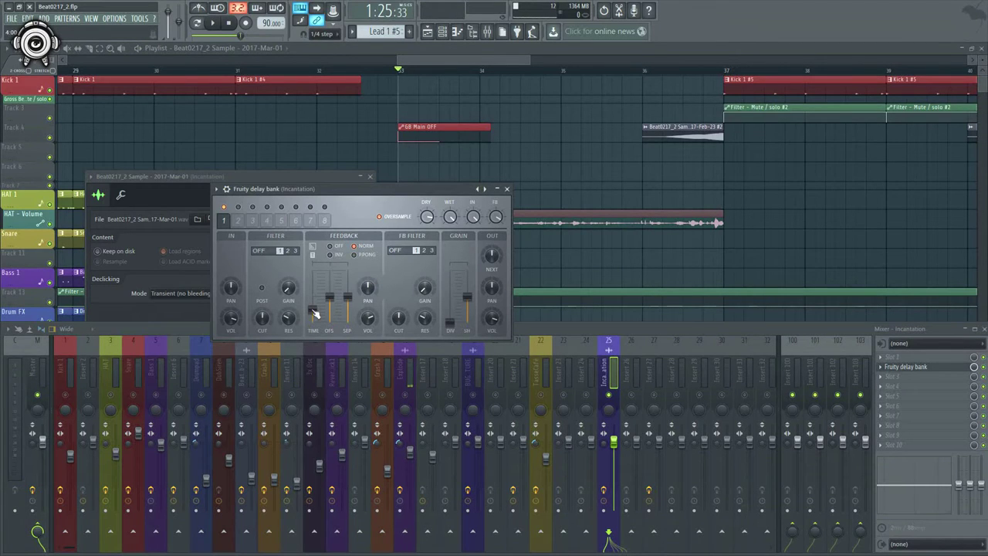
key("space")
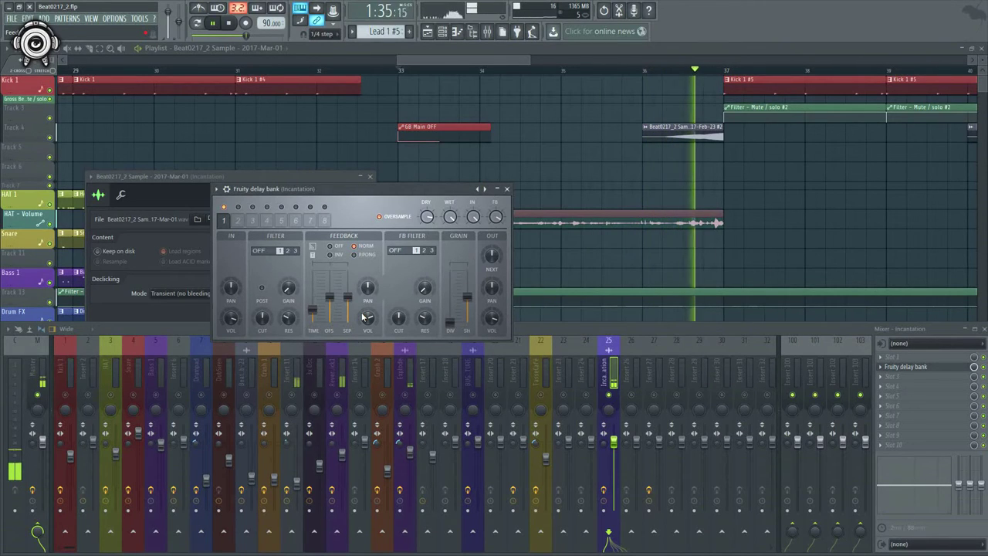
key("space")
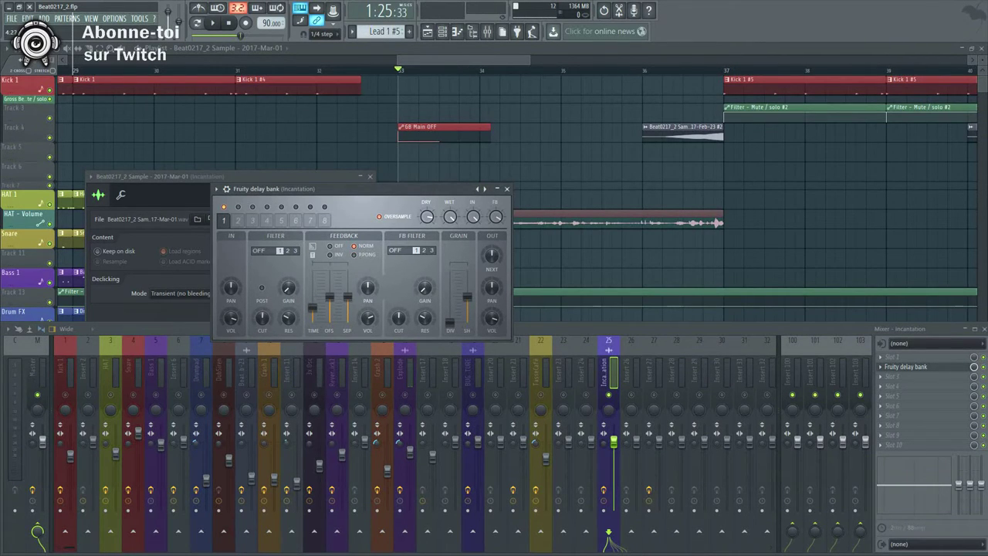
key("space")
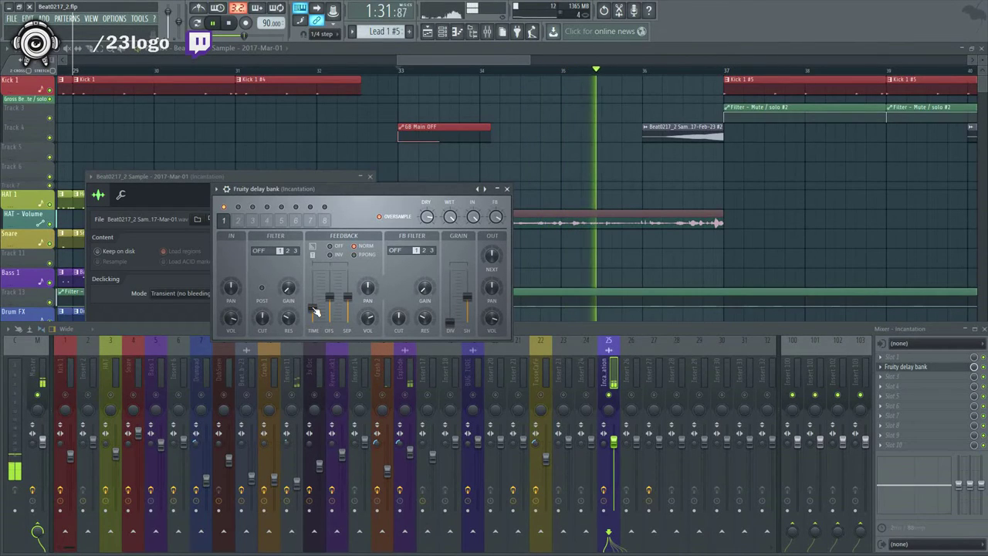
key("space")
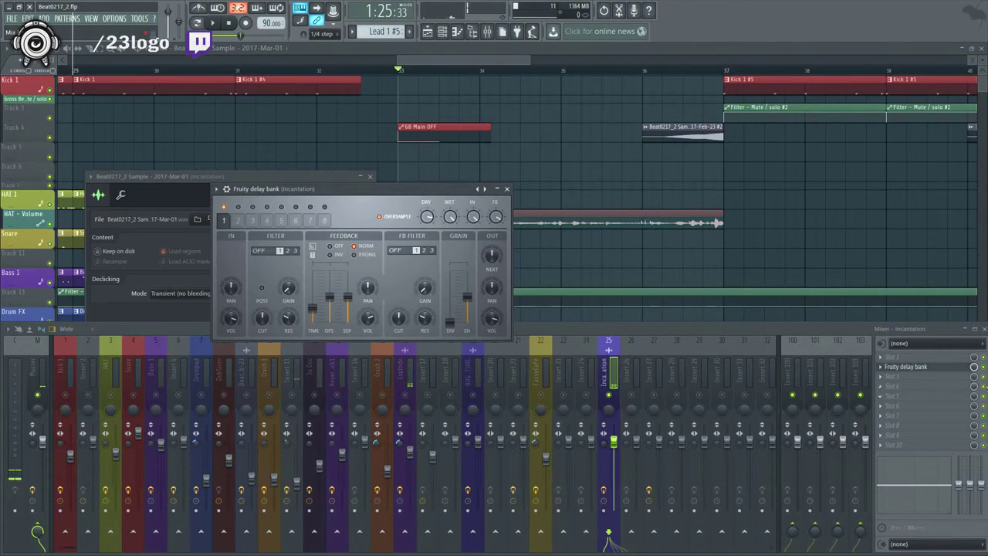
- Load Fruity Filter in the Incantation track's third slot, with low pass at minimum and band pass at maximum
left_click(887, 382)
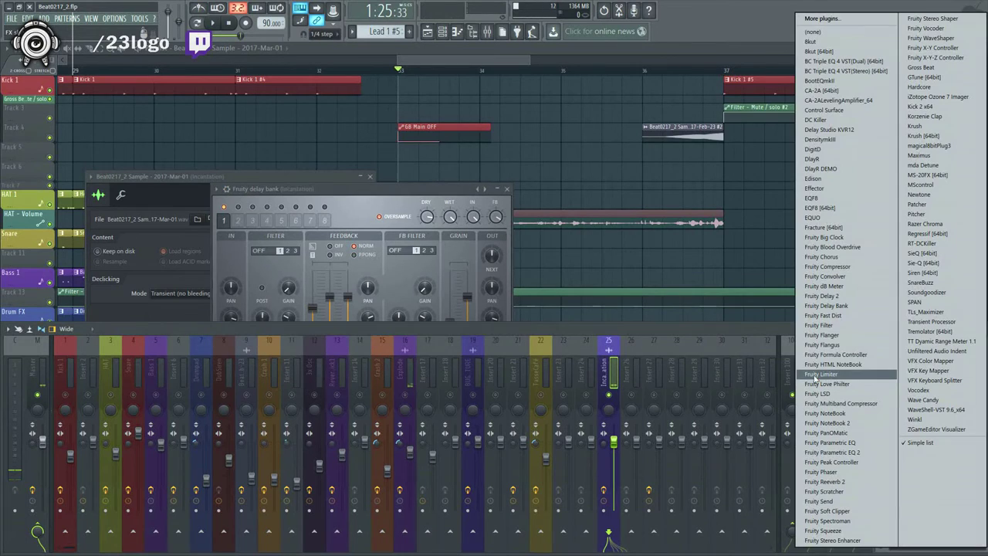
left_click(887, 376)
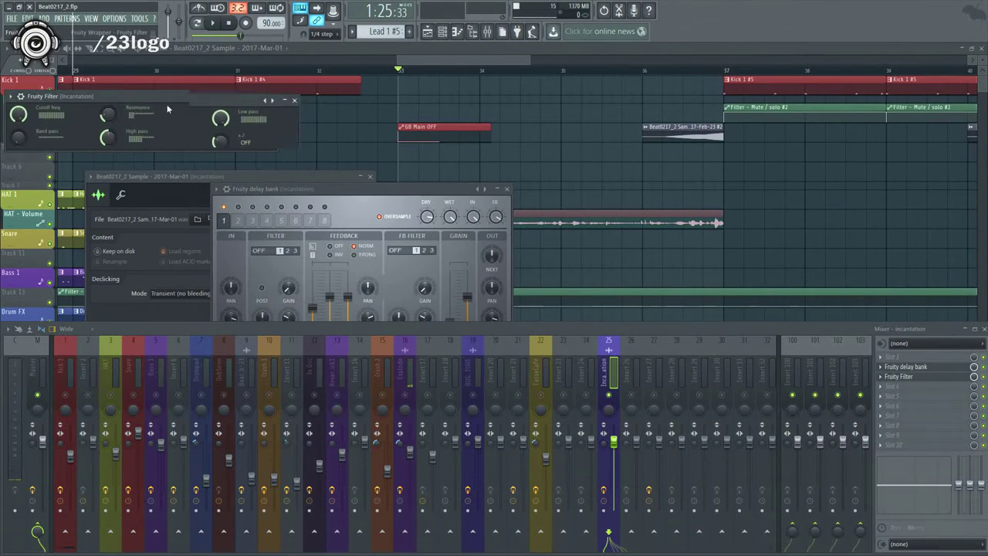
left_click_drag(141, 96, 578, 235)
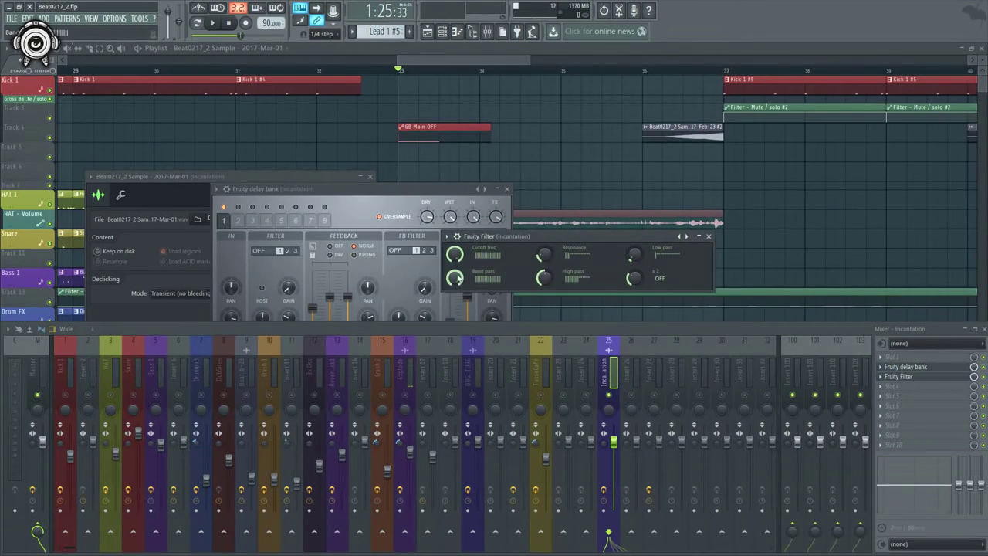
- Lower the Fruity Filter cutoff to about half, raise its resonance and maximise high pass while replaying the break
key("space")
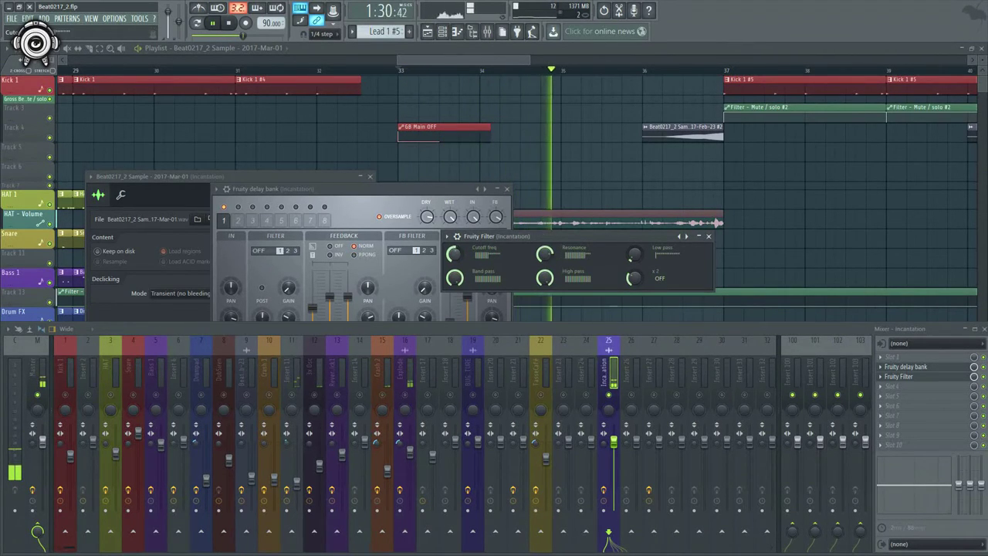
key("space")
key("space")
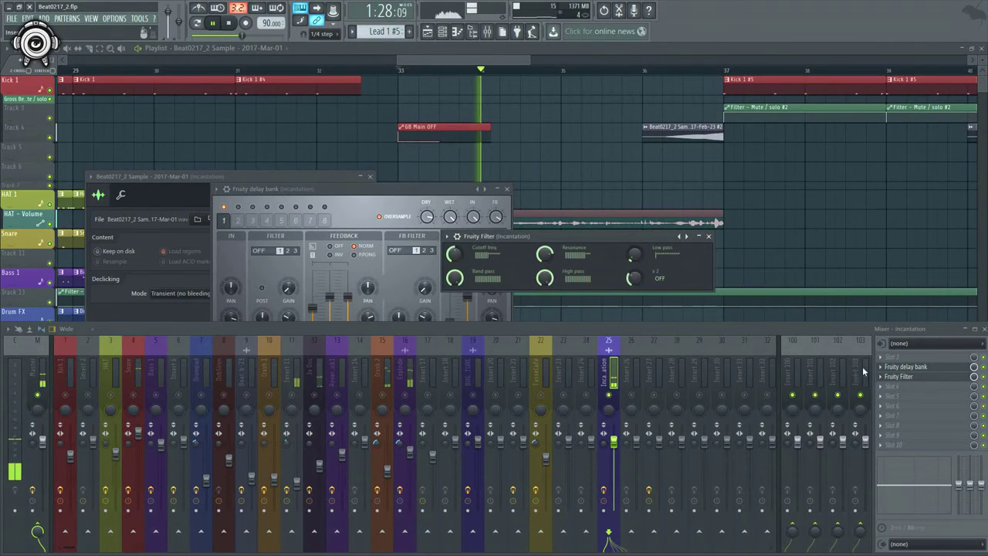
- Reorder Fruity Filter and Fruity Delay Bank in the Incantation track's effect slots, comparing both orders during playback and leaving the filter first
left_click_drag(908, 377, 911, 370)
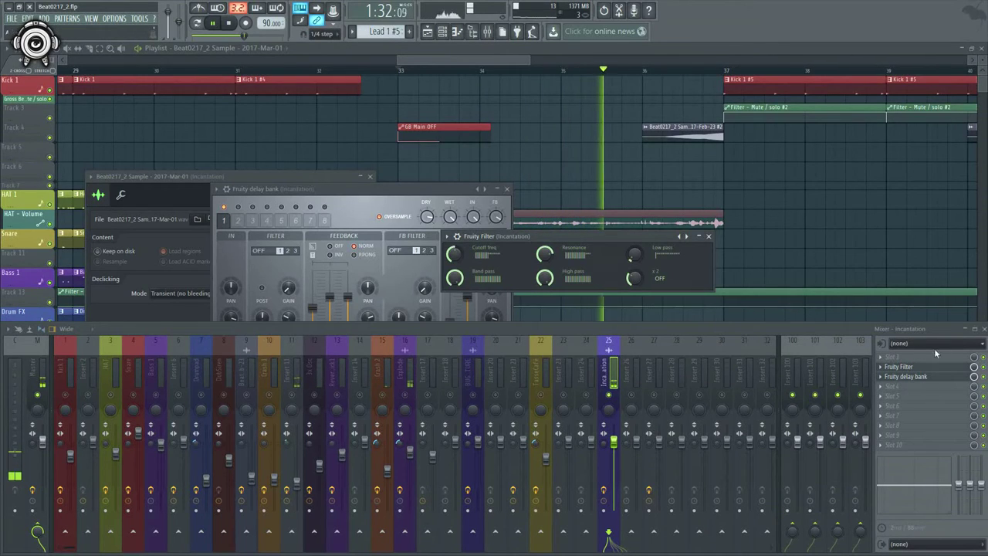
left_click_drag(902, 377, 905, 387)
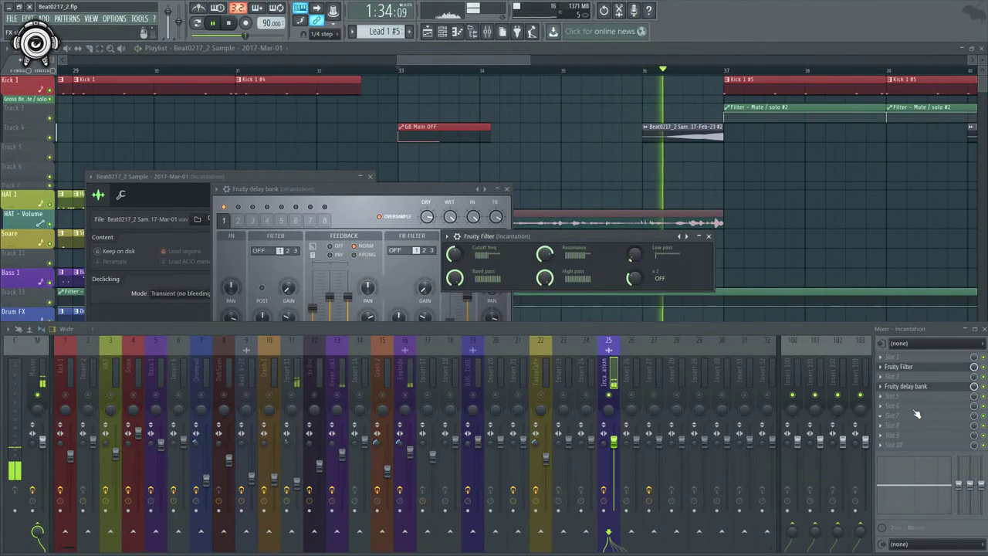
key("space")
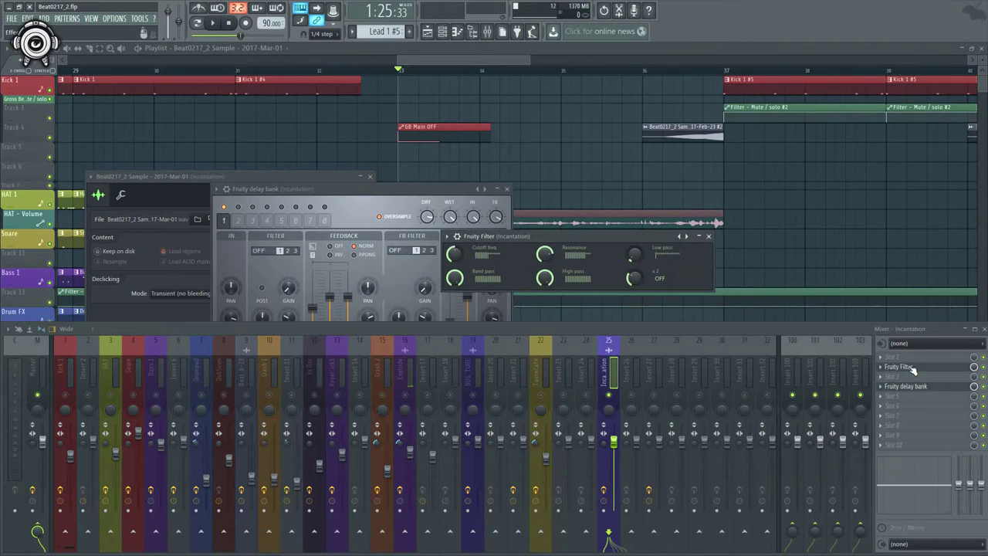
left_click_drag(914, 369, 914, 390)
key("space")
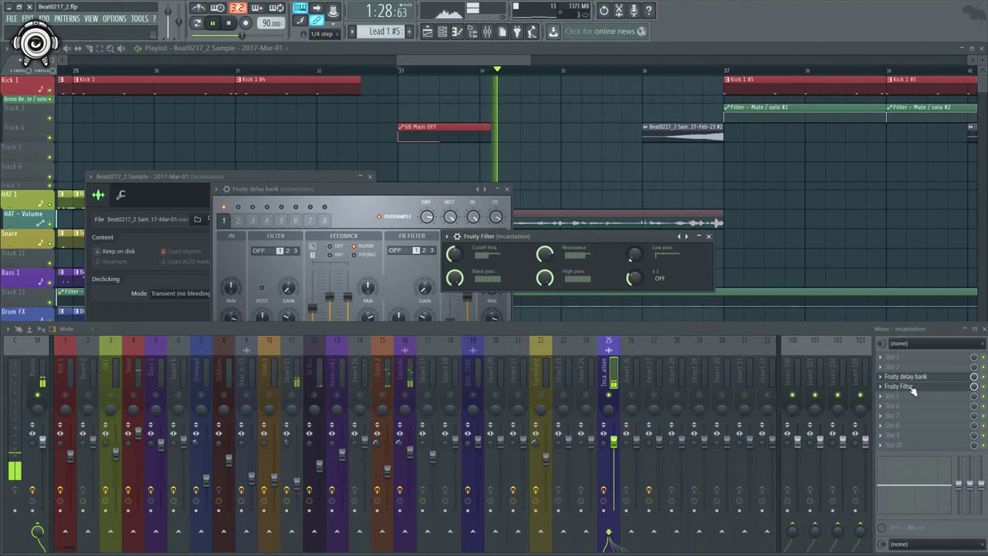
key("space")
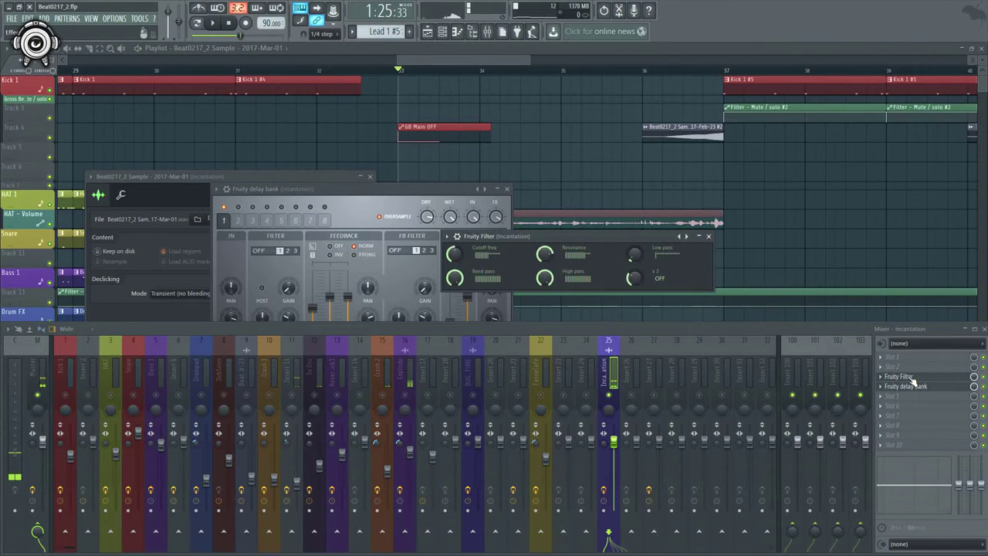
- Move Fruity Delay Bank to the Incantation track's fifth effect slot and replay the break
left_click_drag(916, 388, 916, 397)
key("space")
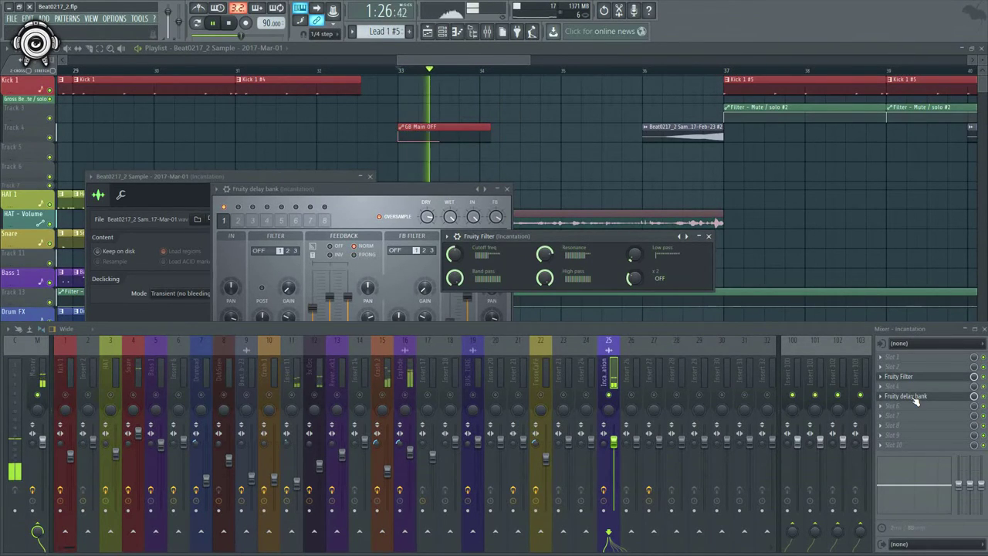
mouse_move(916, 398)
left_mouse_down()
mouse_move(916, 379)
mouse_move(915, 398)
left_mouse_up()
key("space")
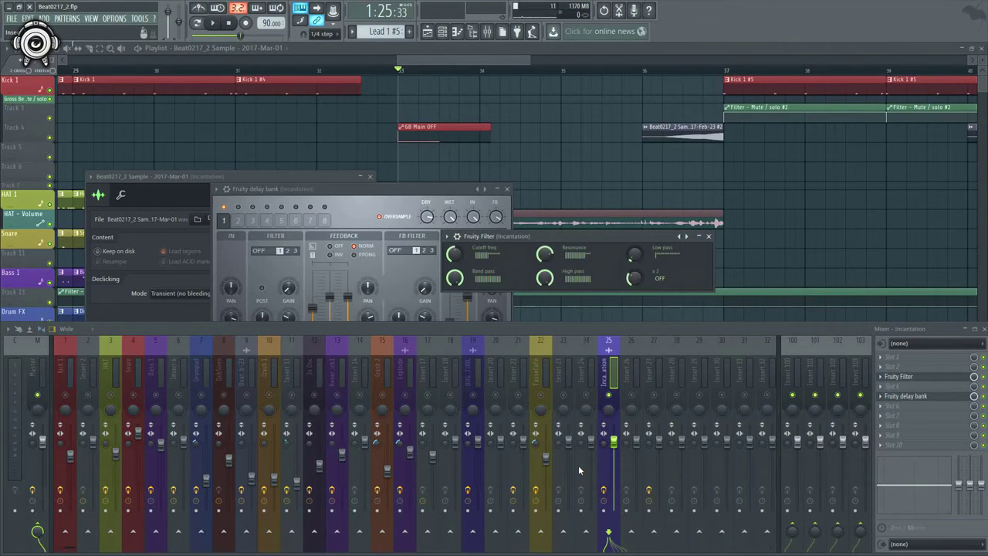
key("space")
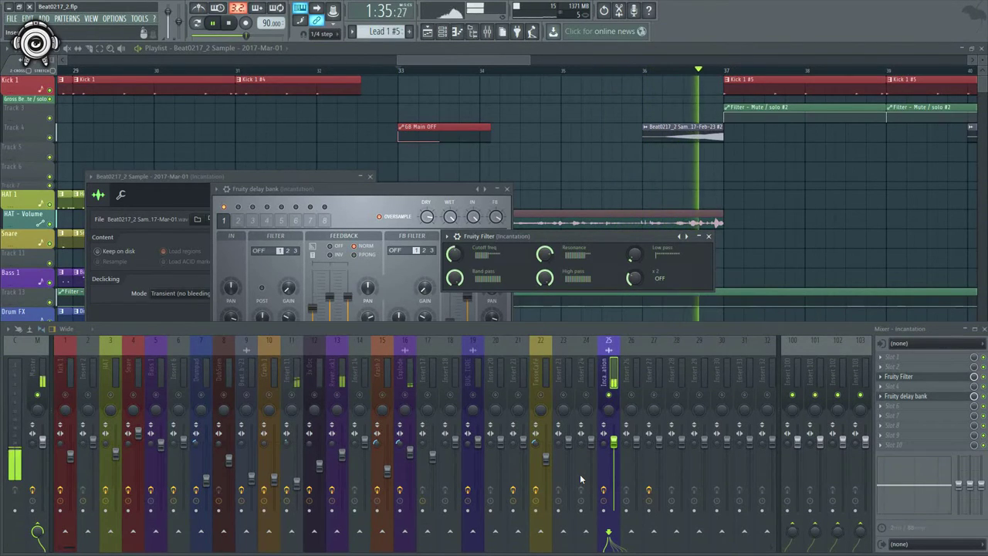
key("space")
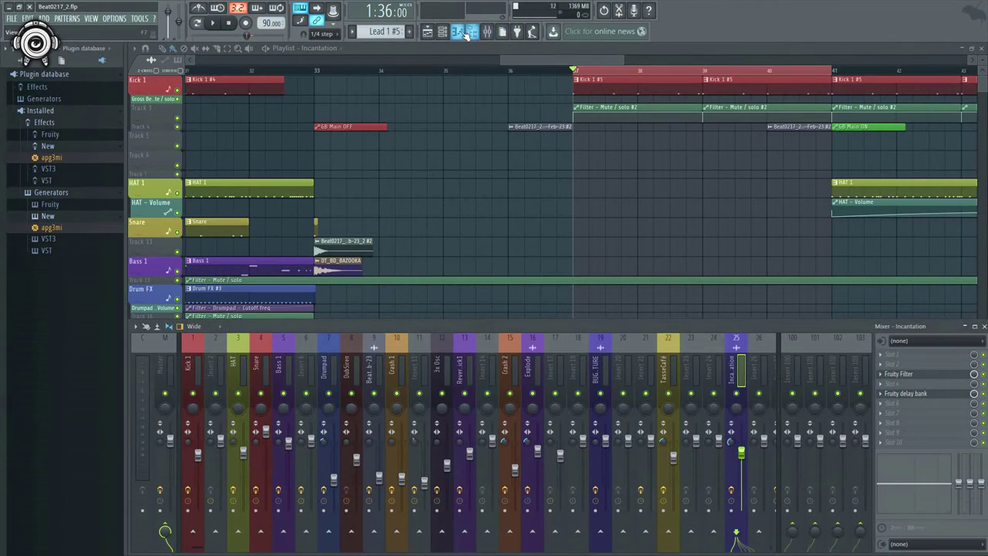
- Load Gross Beat in the Incantation track's second slot, choose the Sidechain volume preset and play the section from bar 37
left_click(473, 32)
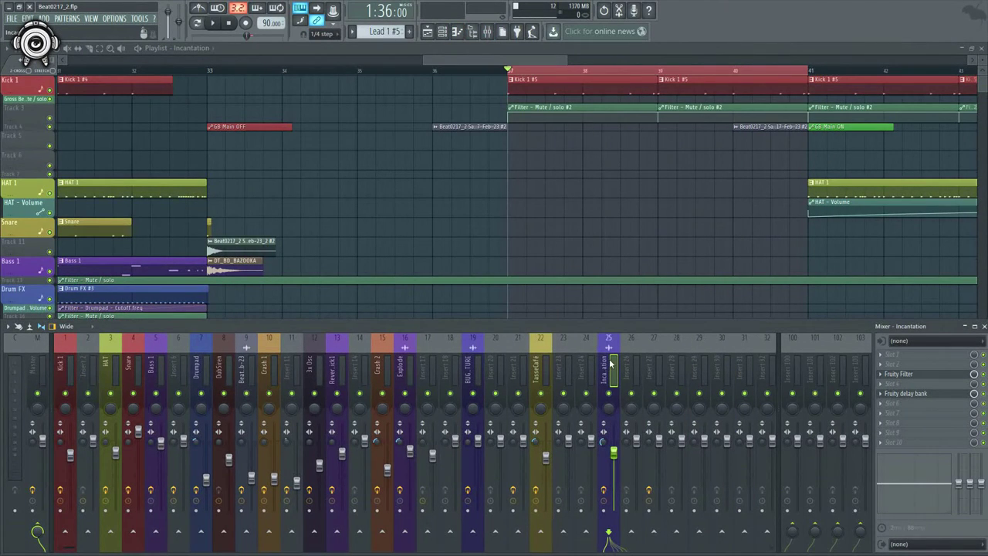
left_click(885, 366)
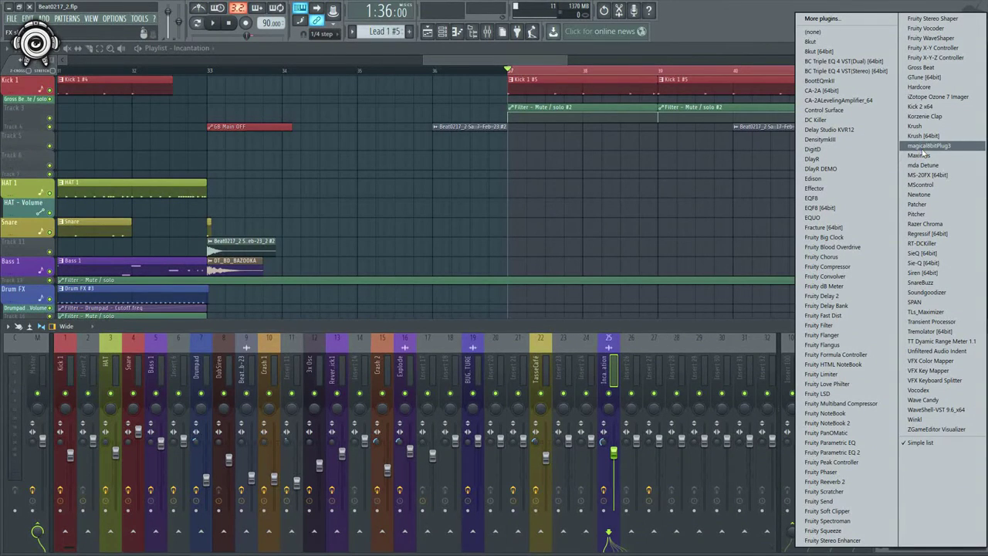
left_click(916, 68)
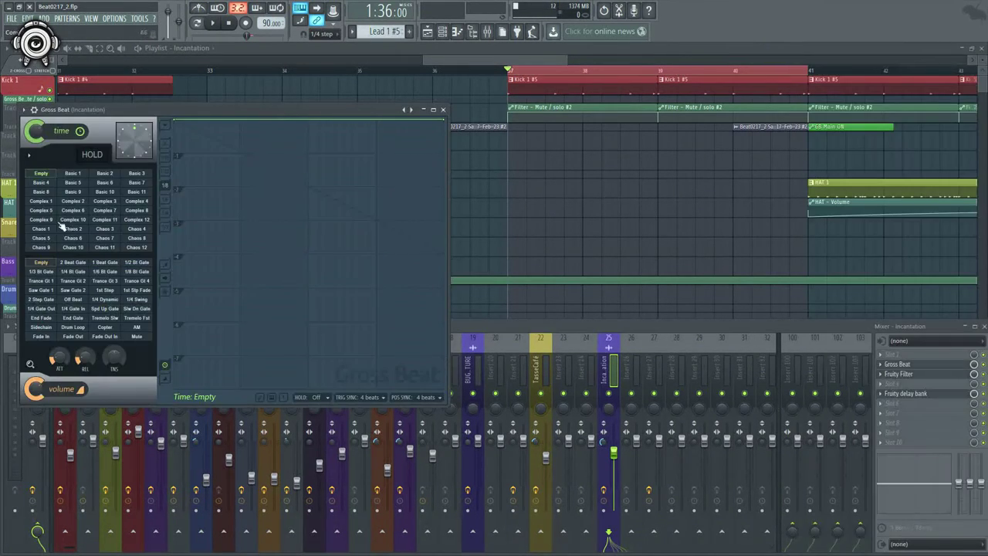
left_click(40, 326)
key("space")
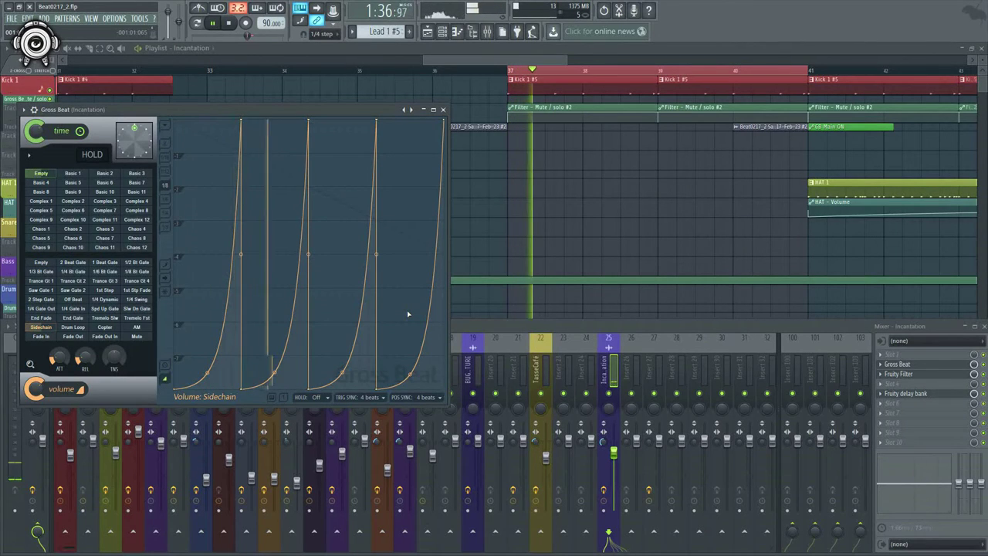
- Soften the Sidechain volume curve in Gross Beat by raising the midpoints of its four ramps during playback
key("space")
right_click(207, 373)
key("space")
left_click_drag(207, 254, 207, 319)
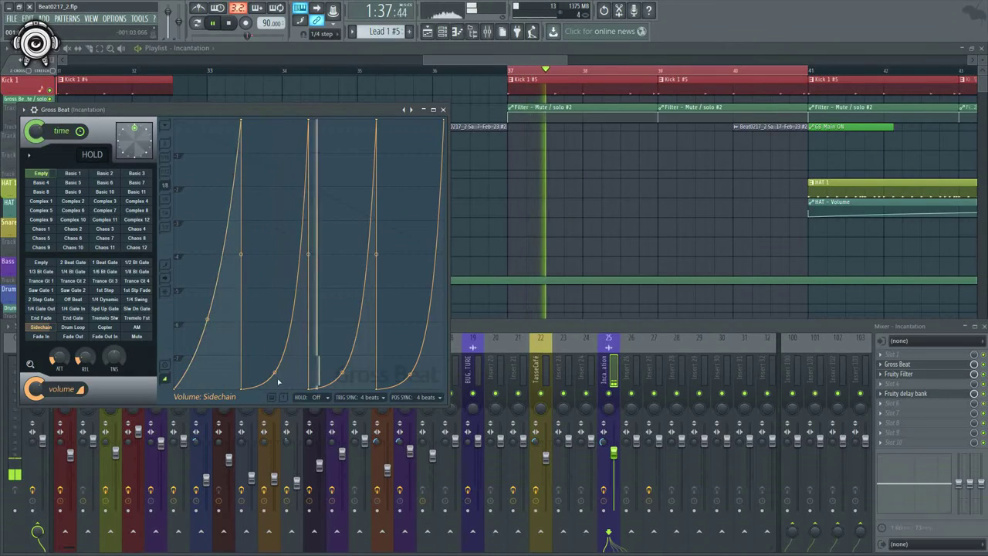
right_click(274, 374)
key("space")
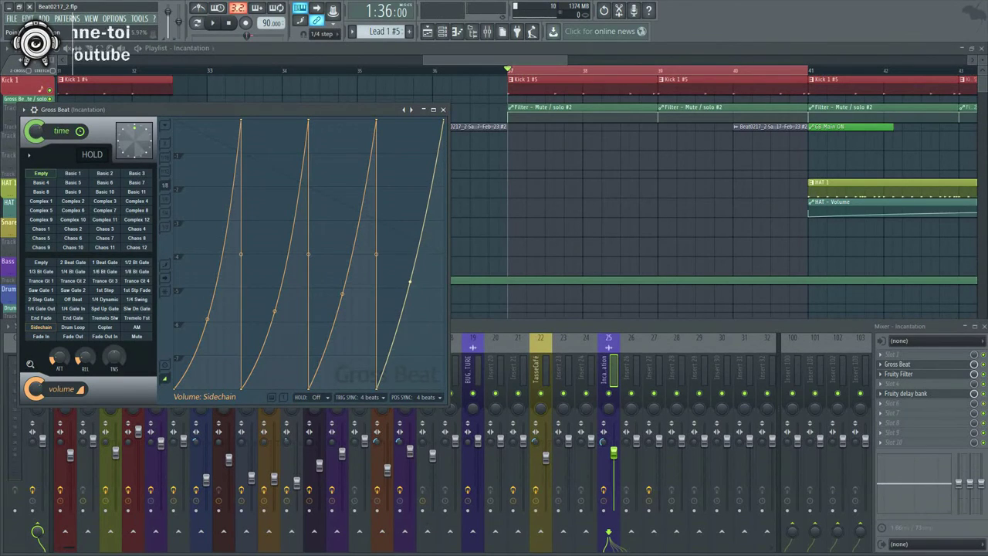
key("space")
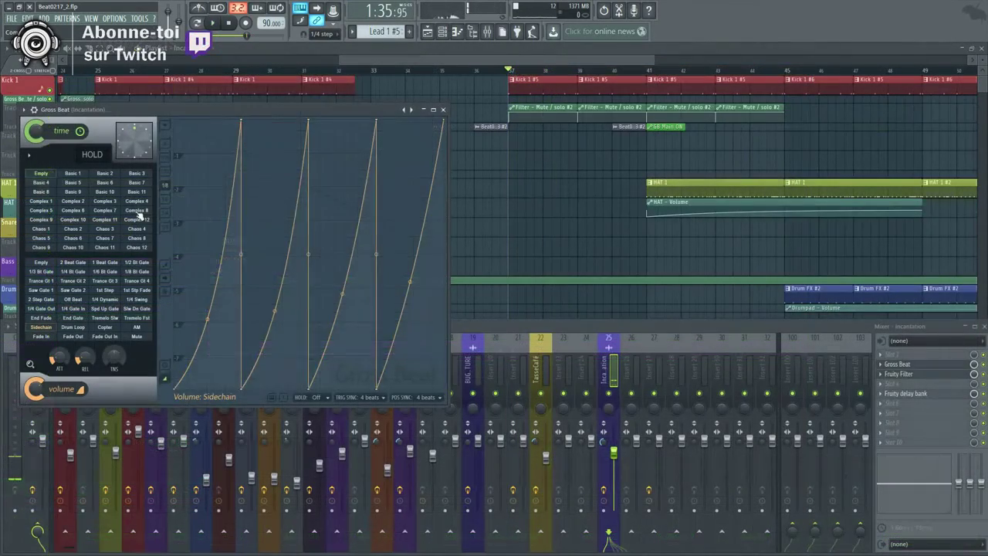
- Try Gross Beat time presets, settle on Chaos 3 and solo the Incantation track during playback
left_click(142, 218)
left_click(144, 229)
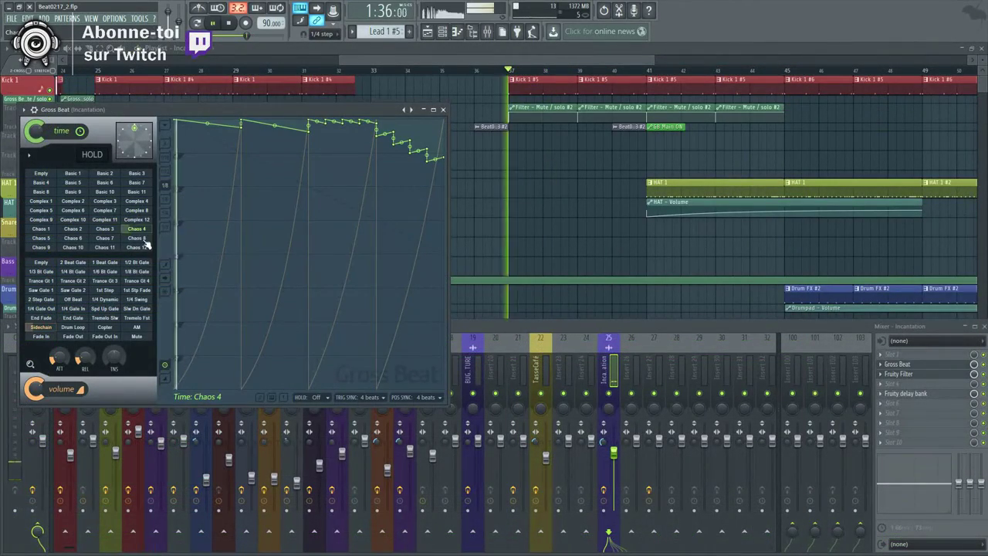
left_click(105, 229)
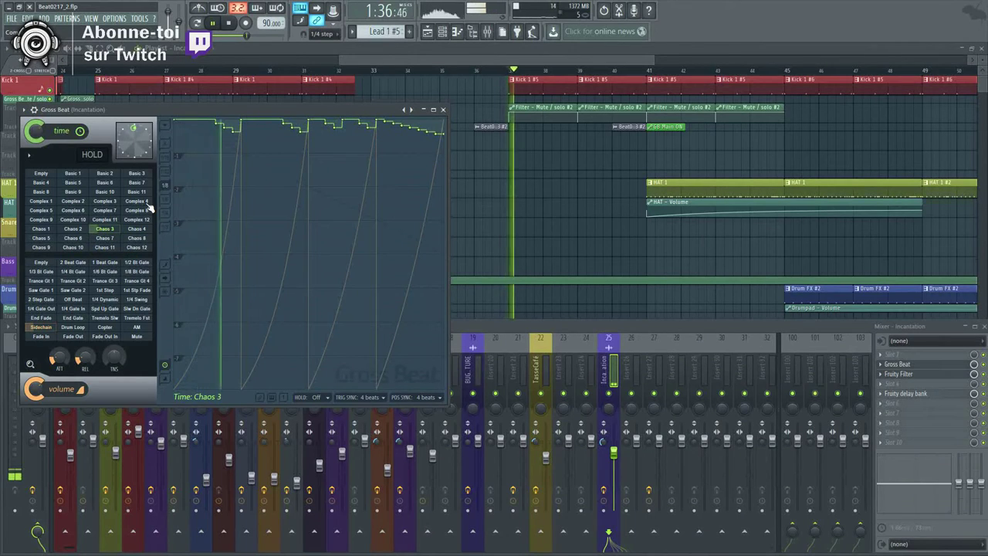
left_click(612, 393)
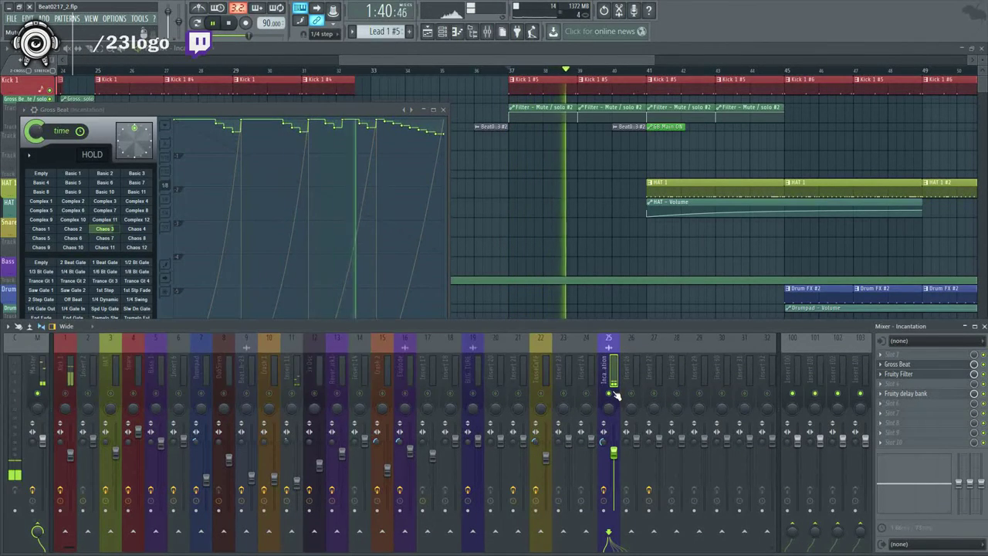
key("space")
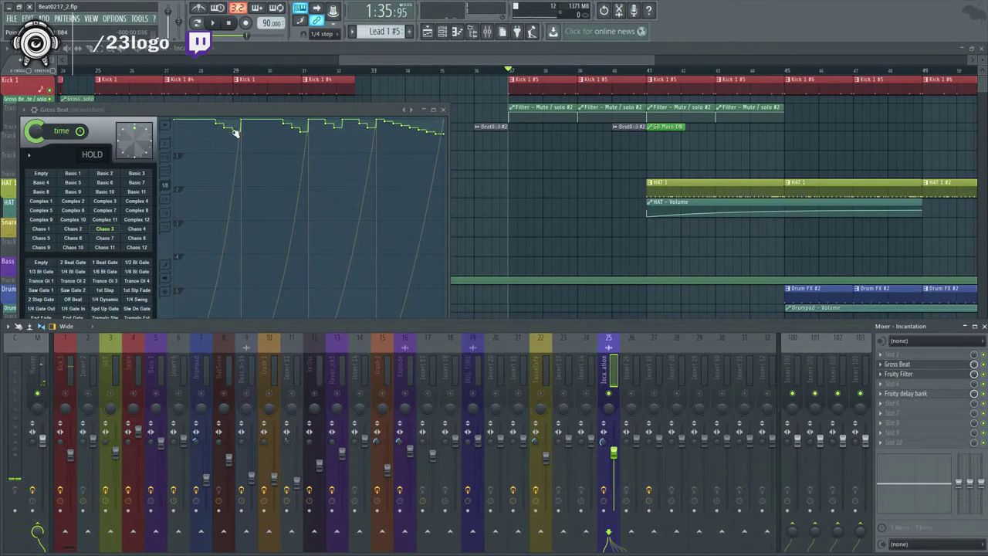
- Reshape the start of the Chaos 3 time curve into a gentle downward ramp and replay it
left_click(210, 124)
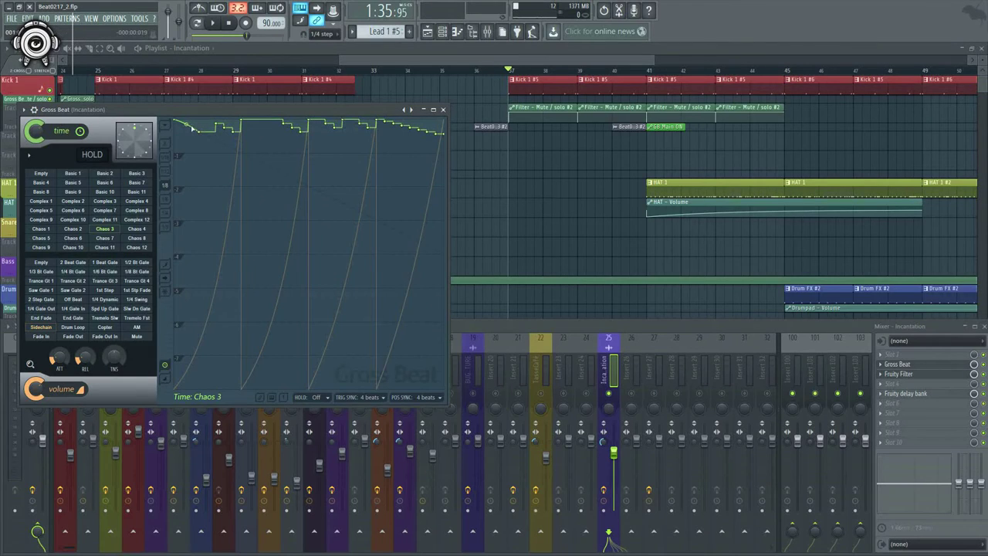
key("space")
key("space")
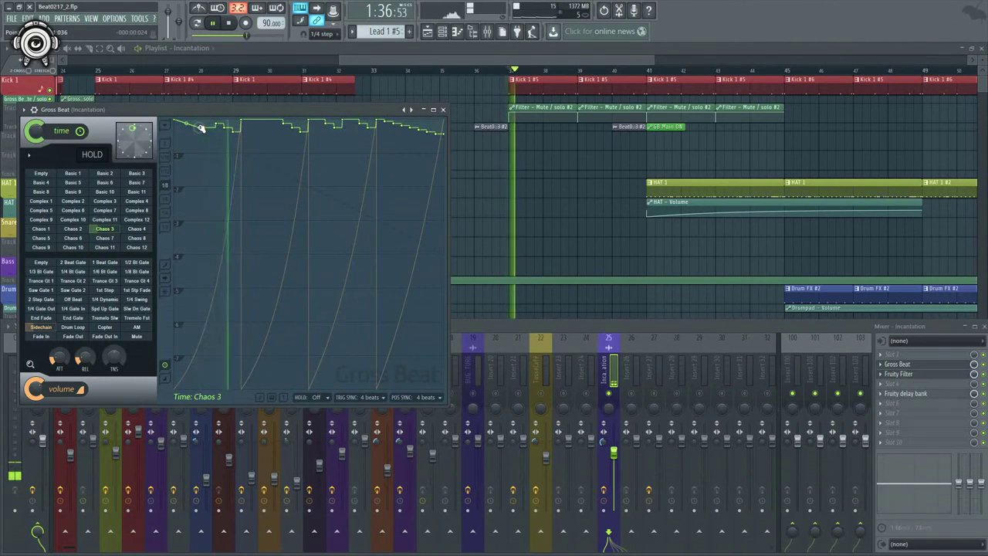
- Try a deeper dip at the start of the Chaos 3 curve, straighten the ramp, raise its end point near the top and return to the Playlist
left_click_drag(200, 125, 202, 165)
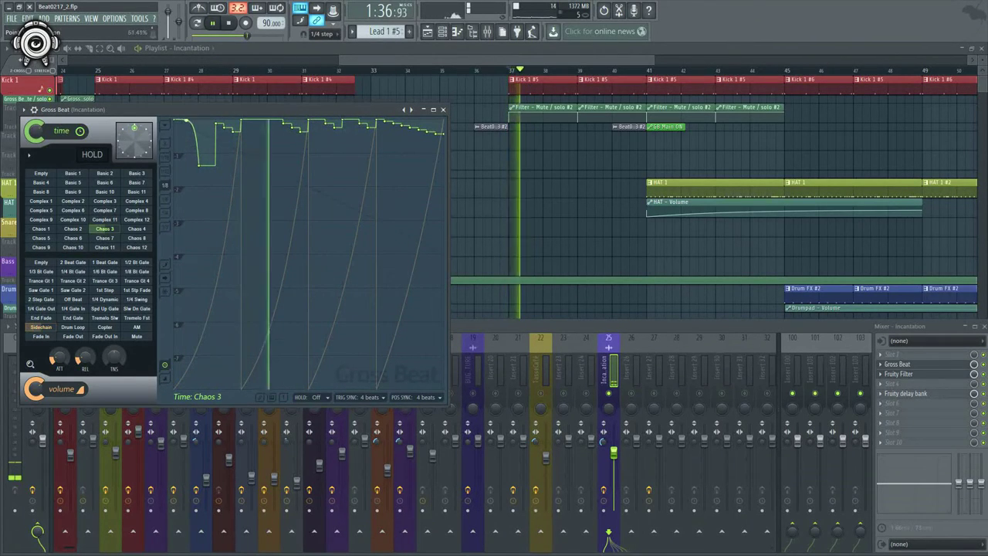
right_click(187, 121)
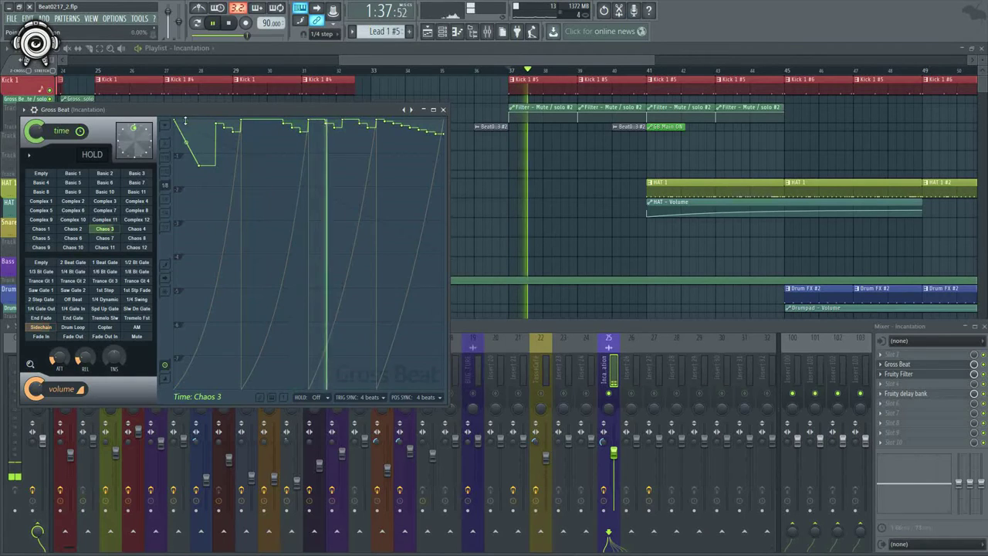
left_click_drag(201, 164, 200, 123)
key("space")
key("space")
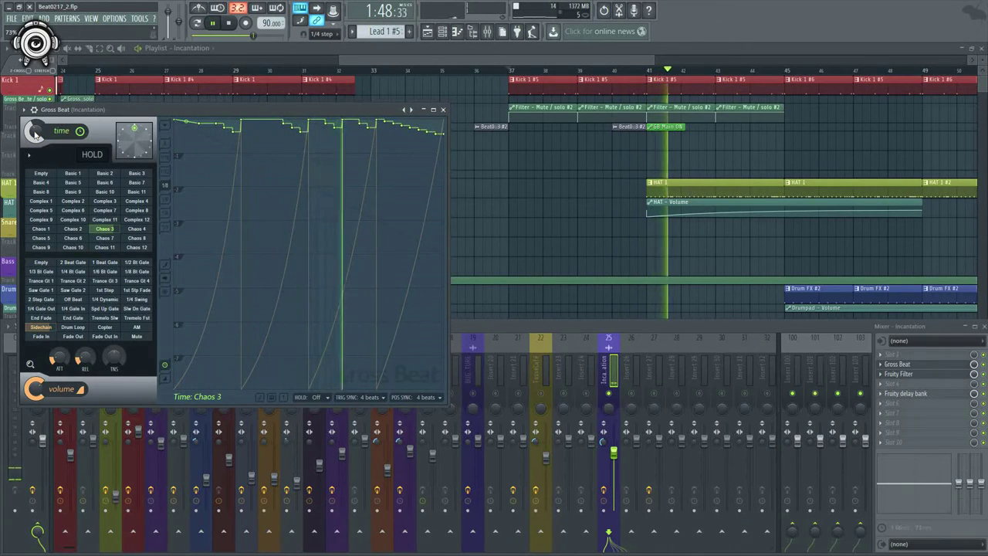
key("space")
left_click(553, 46)
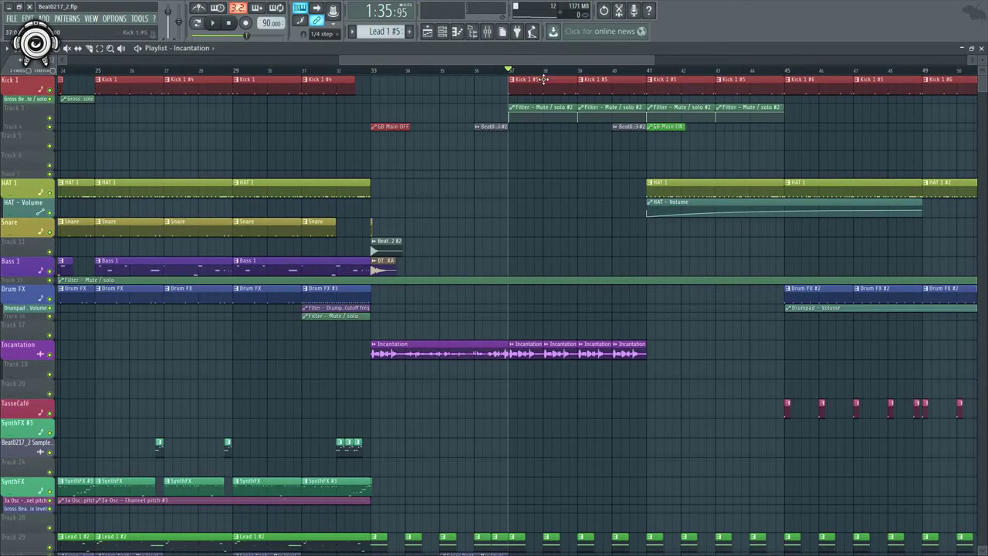
- Increase the height of Playlist track 4 and examine the GB Main ON clip at bar 41
scroll(552, 243, "up", 3)
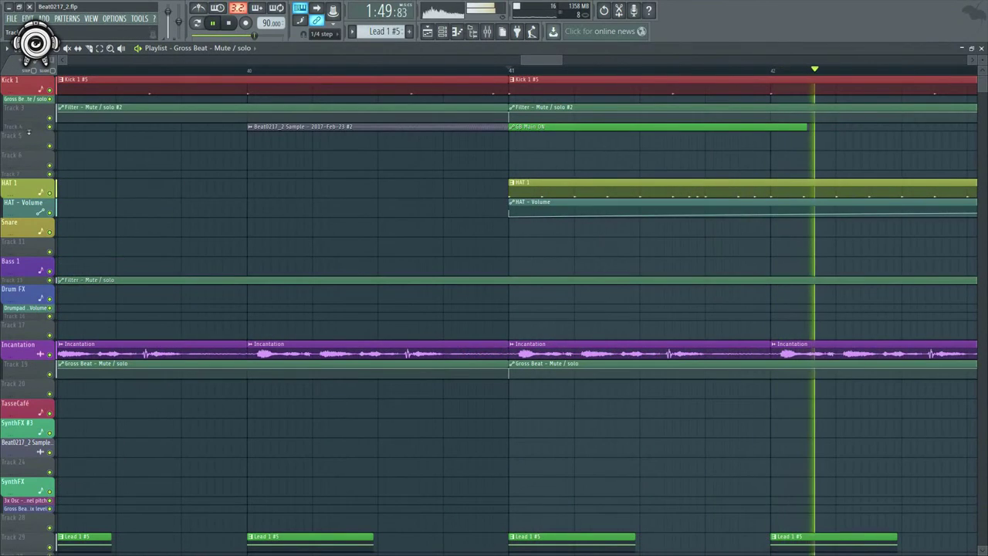
left_click_drag(29, 133, 28, 144)
scroll(500, 131, "up", 3)
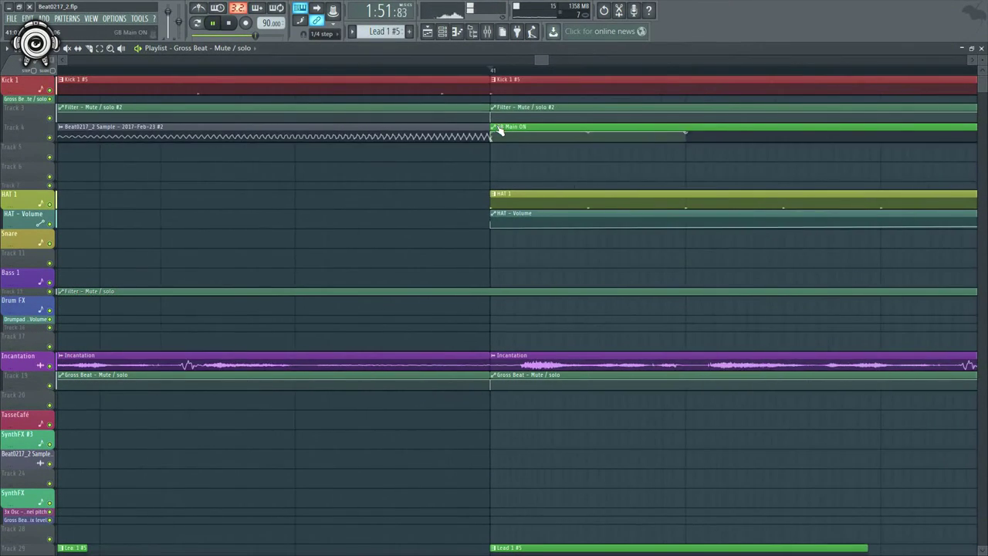
scroll(500, 131, "down", 5)
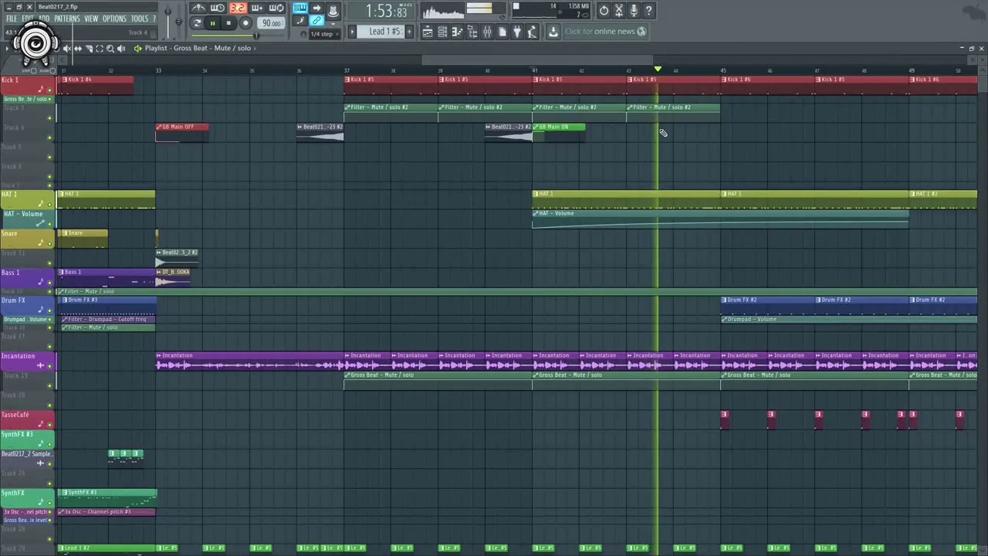
- Play the arrangement through to bar 53 to review the repeated Incantation clips and their Gross Beat automation
scroll(662, 131, "down", 2)
left_click_drag(541, 61, 605, 60)
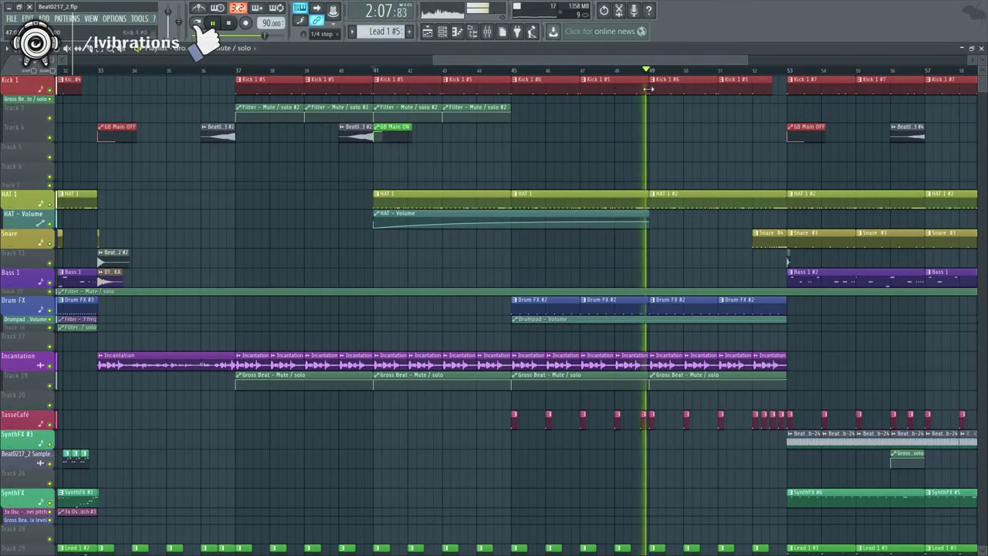
left_click_drag(563, 61, 629, 70)
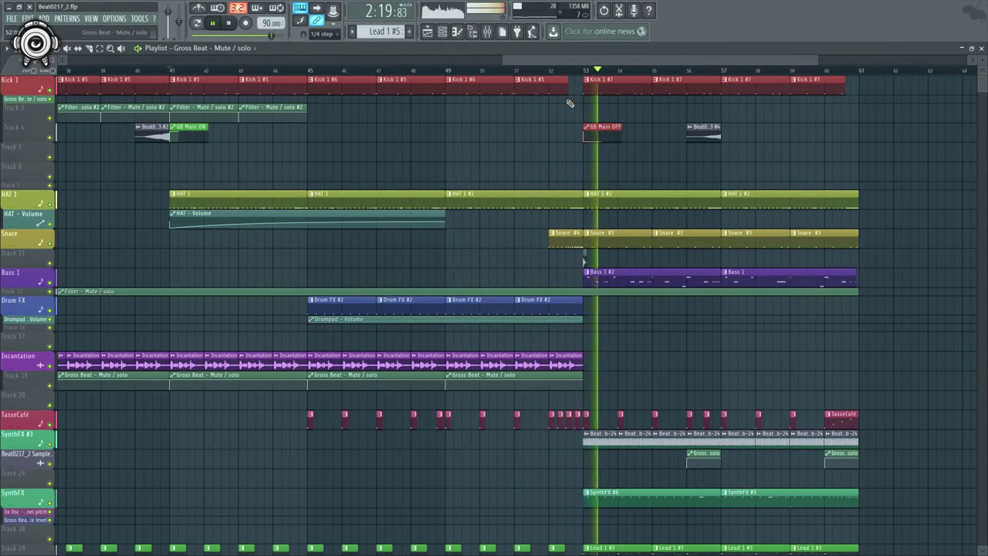
key("space")
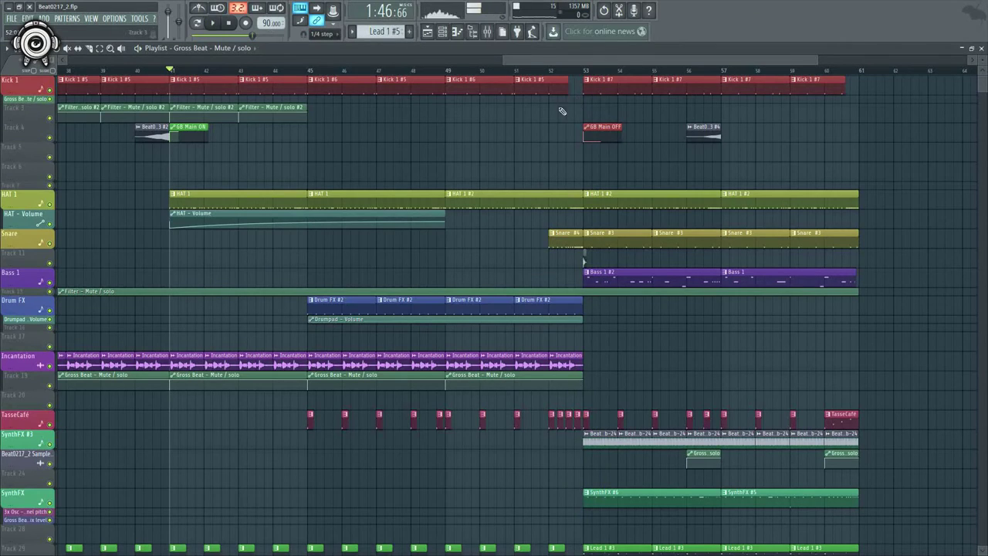
- Make the Incantation clip at bar 51 unique, remove the copy at bar 52 and play from bar 51
scroll(527, 343, "up", 2)
right_click(516, 356)
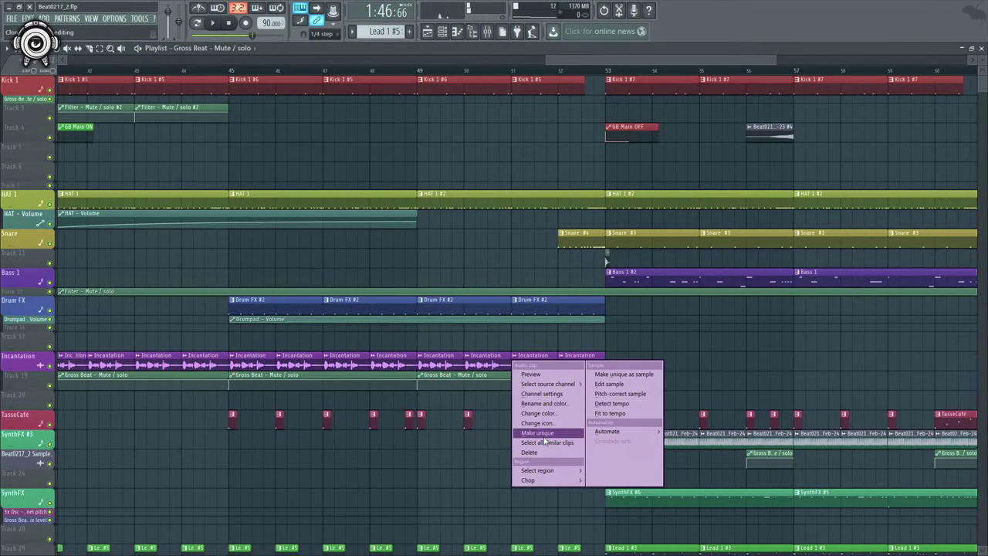
left_click(544, 434)
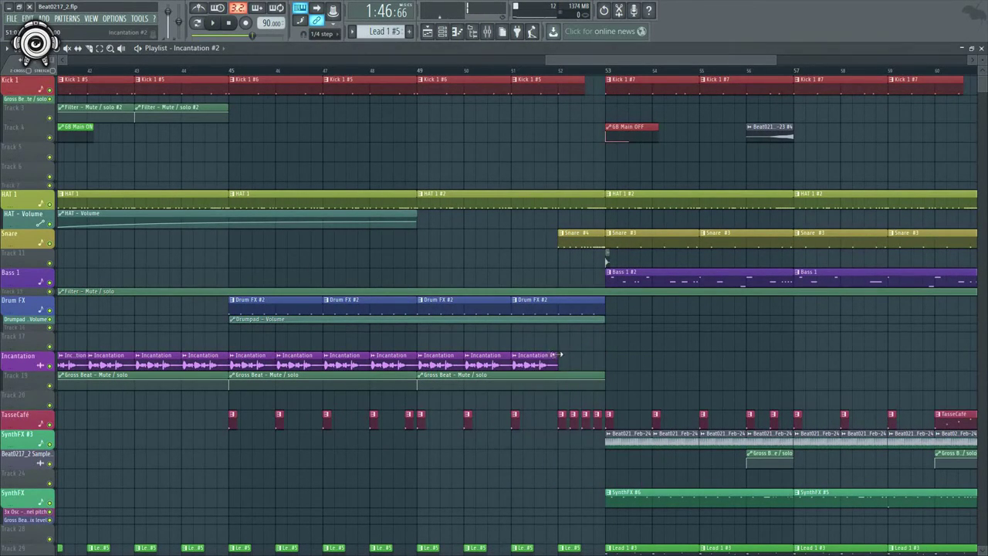
left_click(515, 75)
key("space")
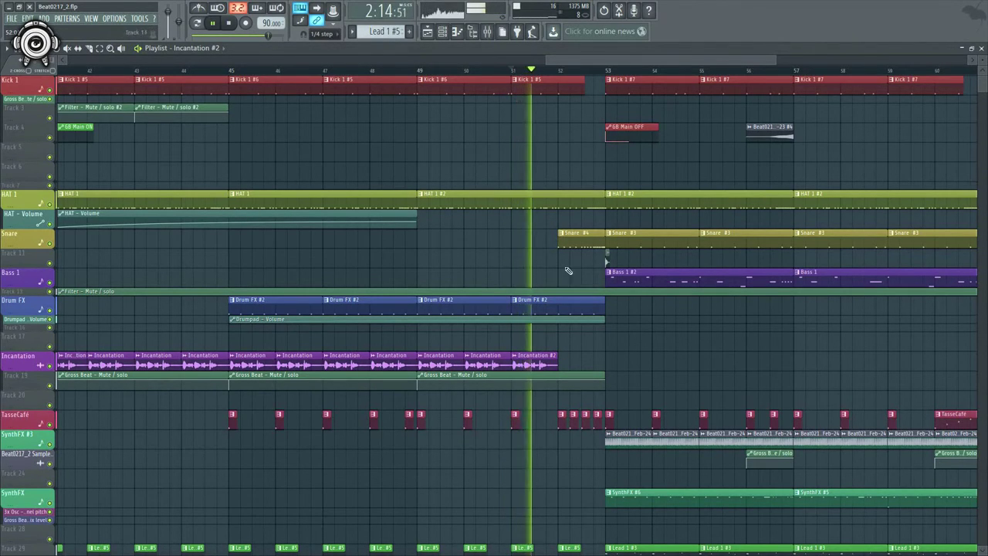
- Solo the Incantation track, play from bar 51 and add an Incantation #2 clip at bar 52
key("space")
right_click(50, 365)
key("space")
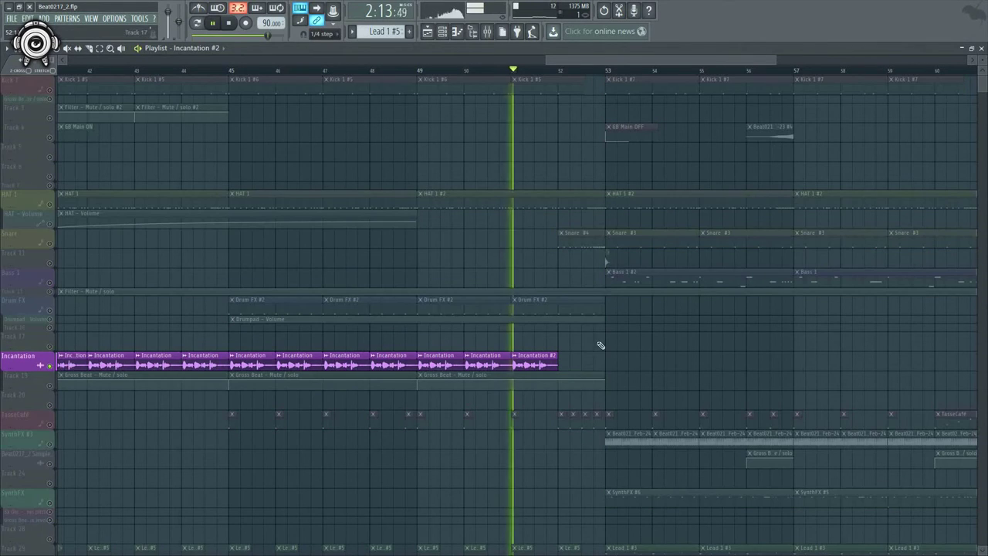
left_click(572, 357)
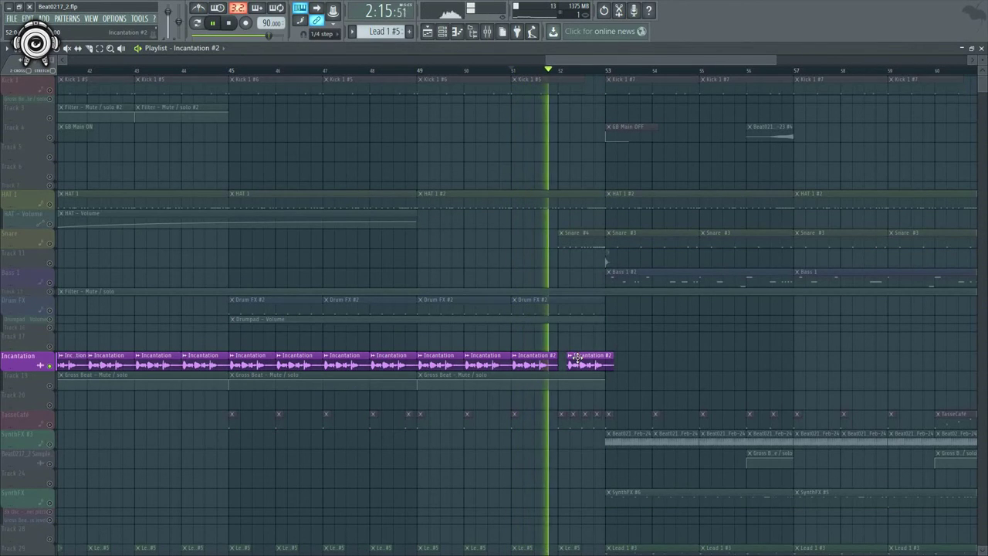
key("space")
scroll(573, 360, "up", 3)
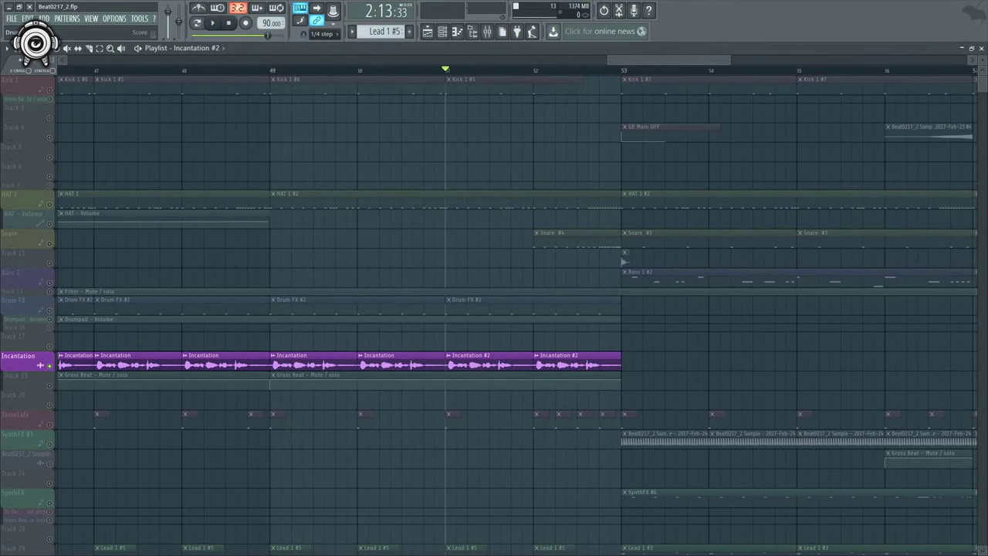
- Open the Incantation #2 channel settings, set the pitch range to 48 and initialize the song with the current pitch position
double_click(473, 366)
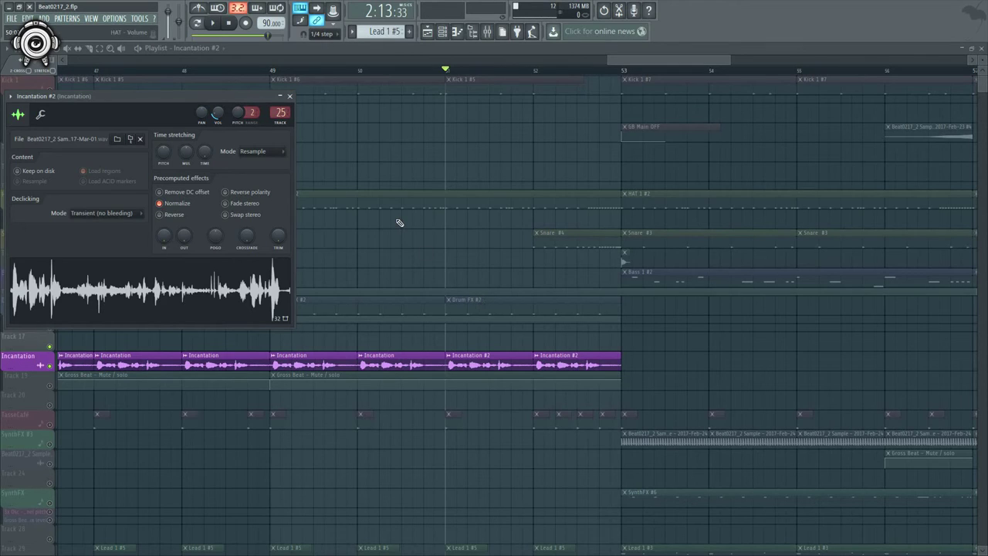
key("space")
right_click(236, 115)
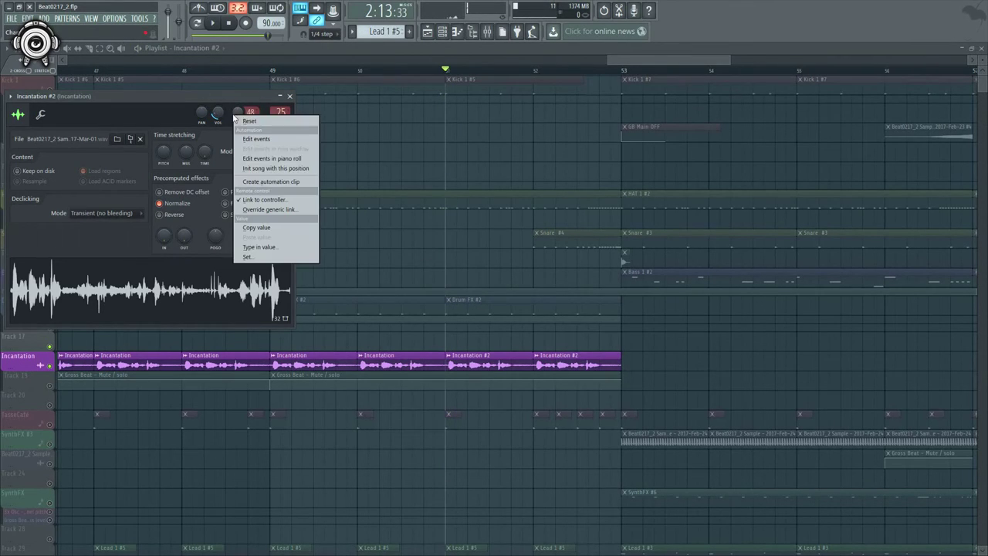
left_click(254, 169)
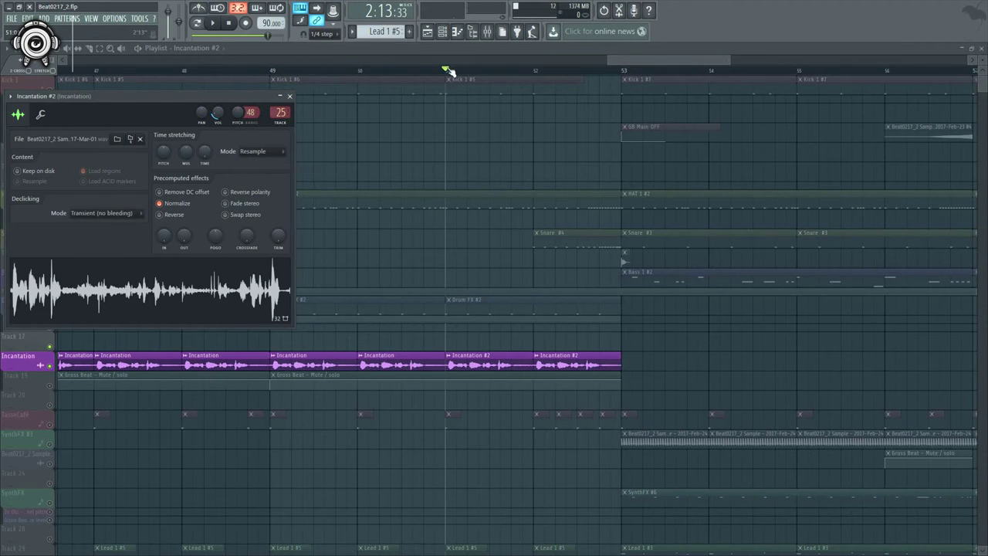
- Select bars 51 to 53 in the Playlist and create an automation clip for the Incantation #2 channel pitch
left_click_drag(448, 72, 622, 96)
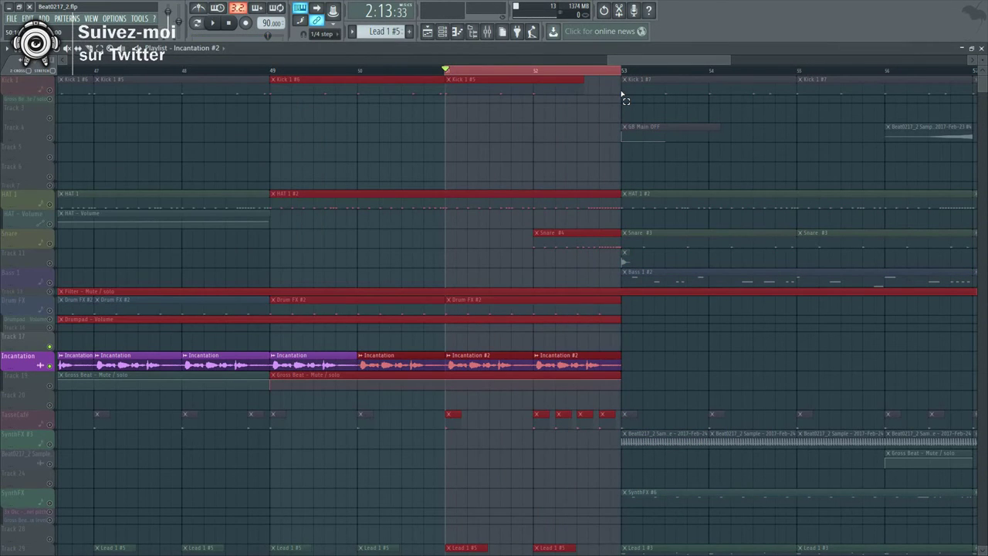
left_click(490, 33)
left_click(491, 32)
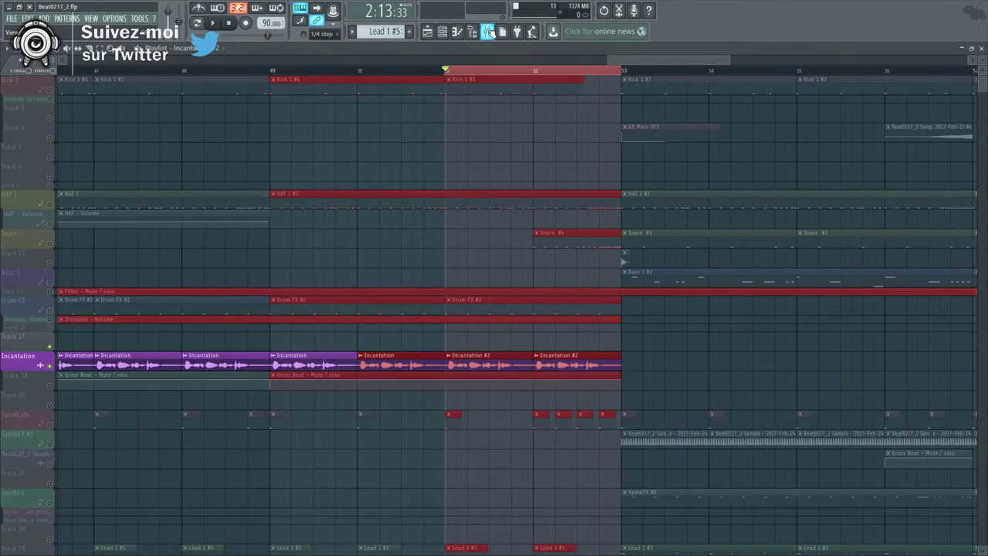
double_click(502, 363)
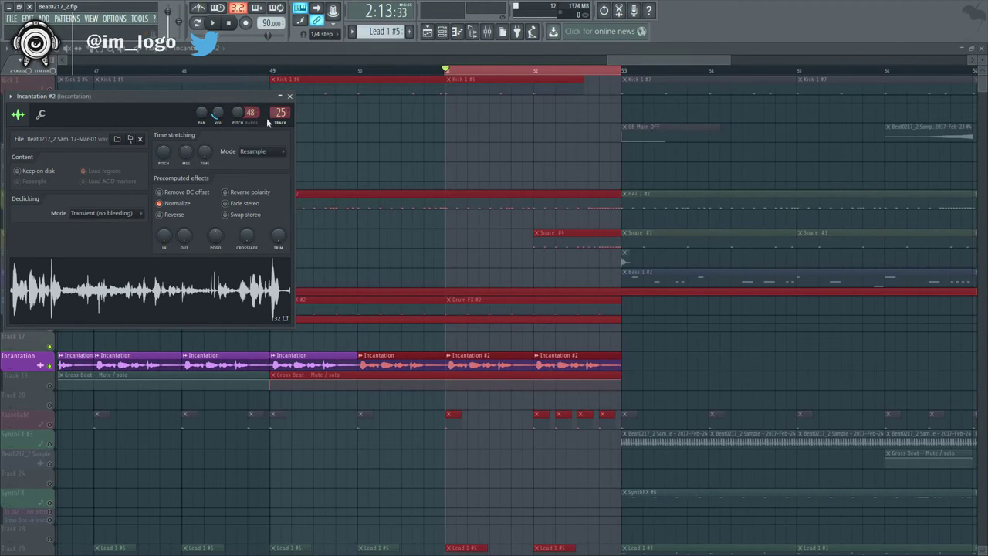
left_click_drag(191, 105, 259, 129)
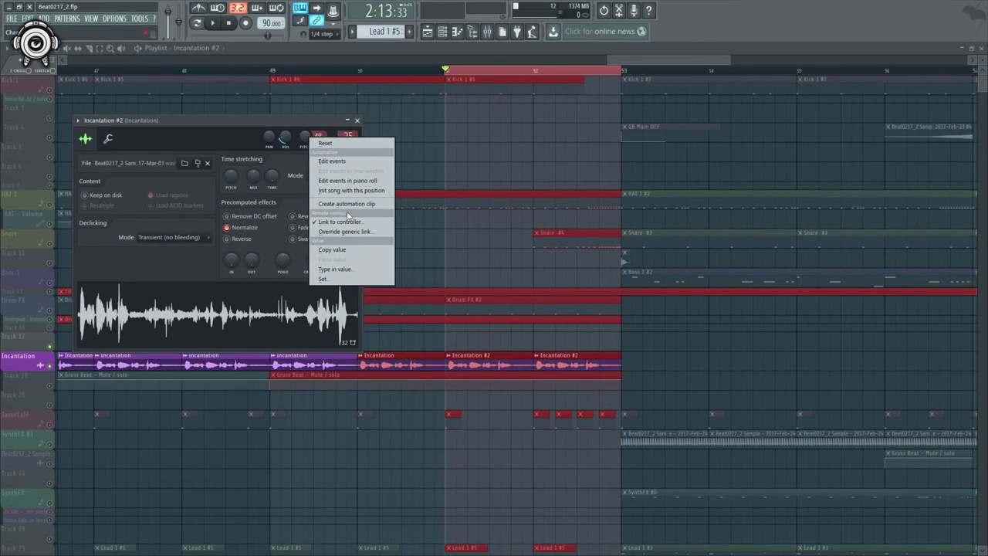
left_click(346, 205)
- Move the Incantation #2 channel pitch automation clip down to track 20, beneath the Gross Beat automation
left_click(526, 98)
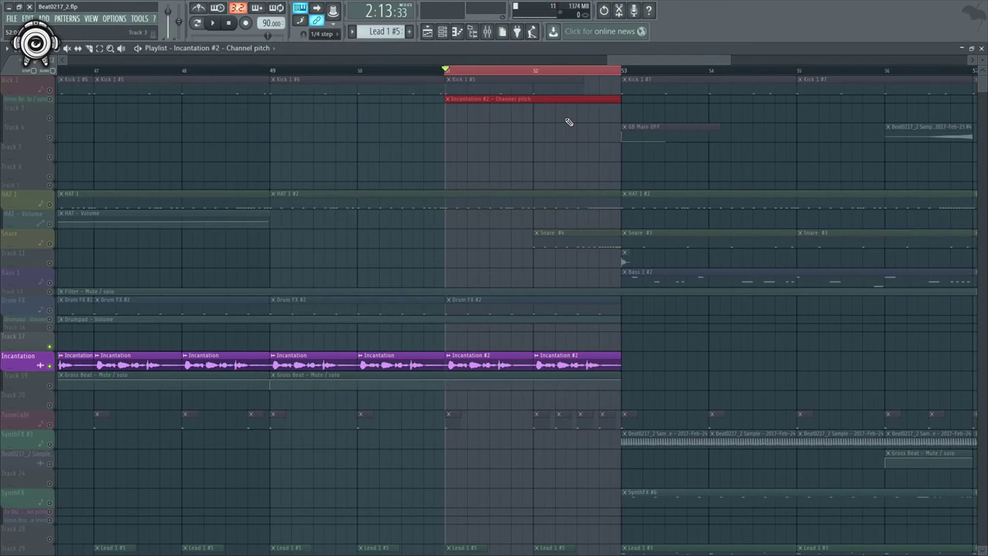
key("shift+Down")
key("shift+Down")
key("shift+Down")
key("shift+Down")
key("shift+Down")
key("shift+Down")
key("shift+Down")
key("shift+Down")
key("shift+Down")
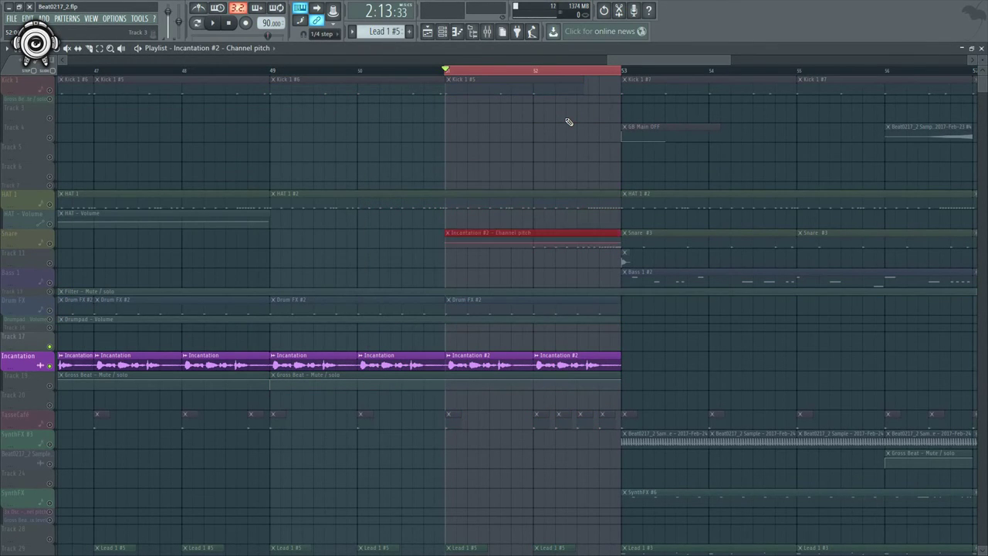
key("shift+Down")
key("shift+Down")
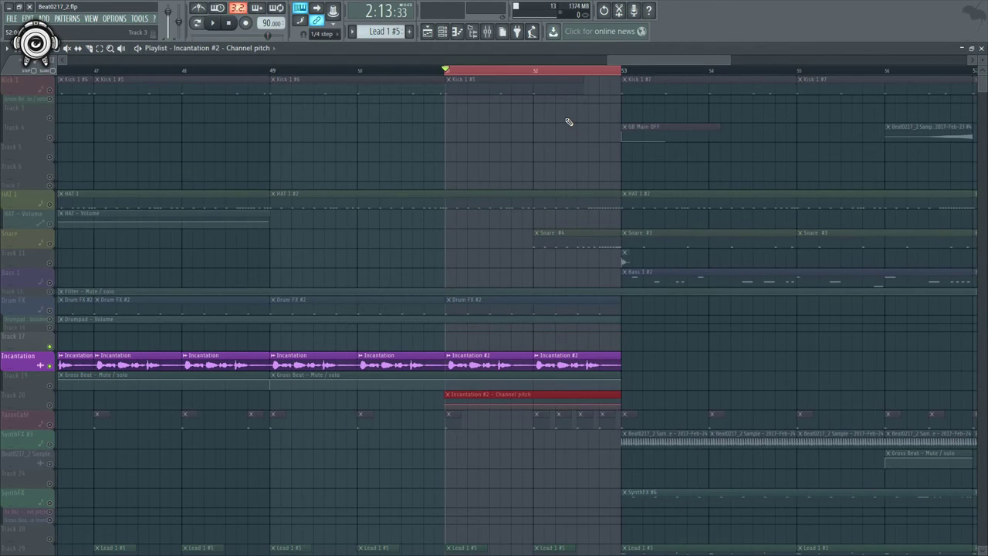
- Insert a Playlist track around track 20, keep the pitch clip on track 20, unmute track 19 and briefly play the loop
right_click(19, 403)
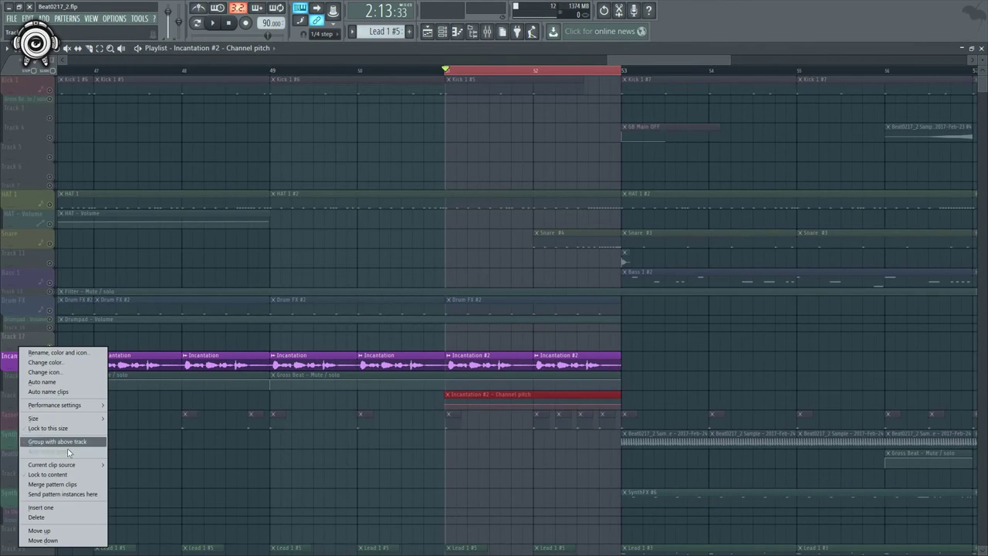
left_click(61, 508)
key("shift+Up")
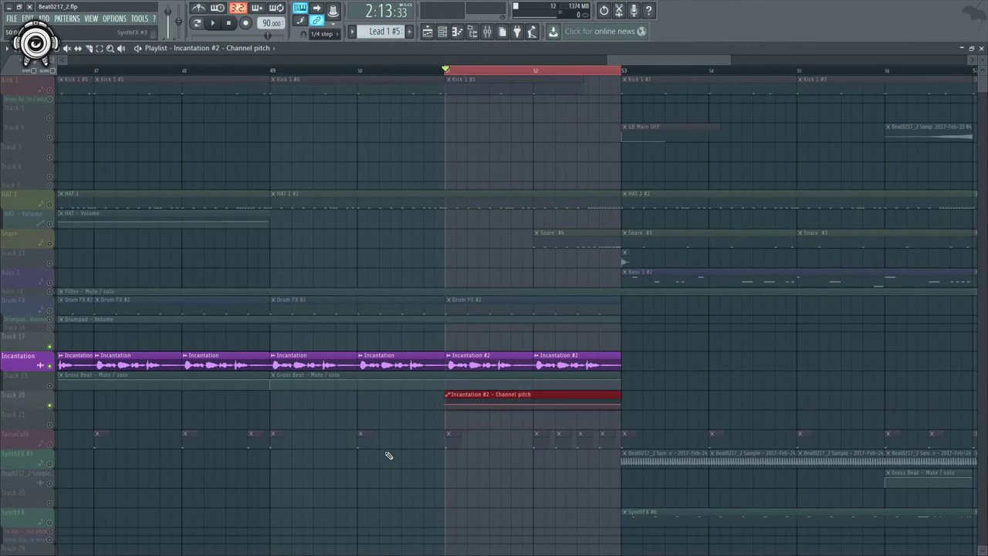
left_click(50, 385)
key("space")
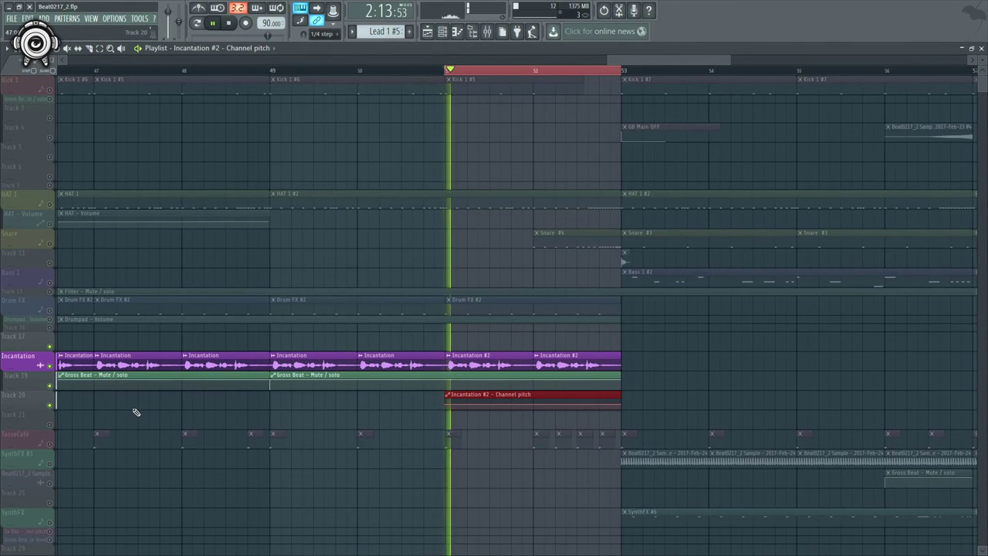
key("space")
- Try a pitch automation curve that rises toward bar 53 and play the selected bars
scroll(493, 404, "up", 2)
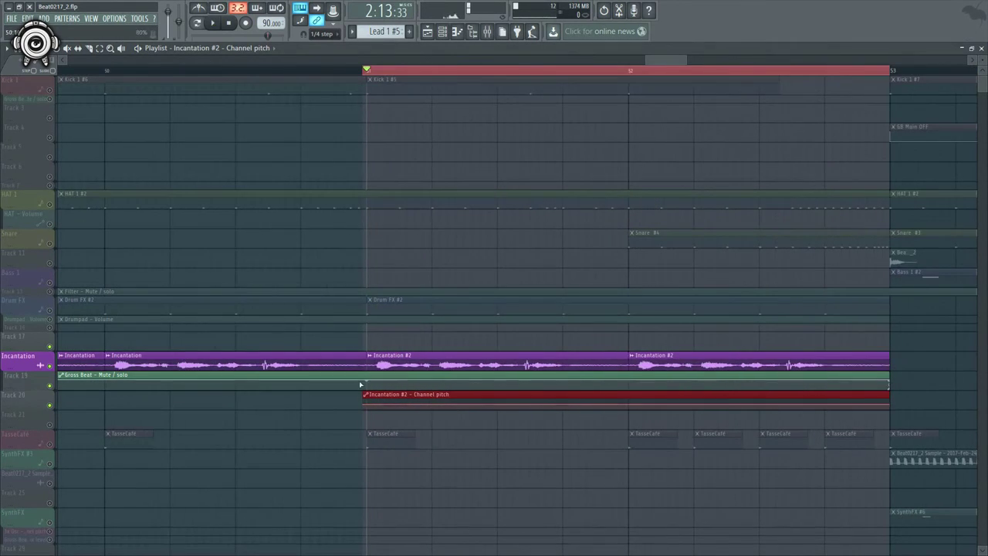
scroll(360, 384, "up", 2)
scroll(614, 397, "down", 3)
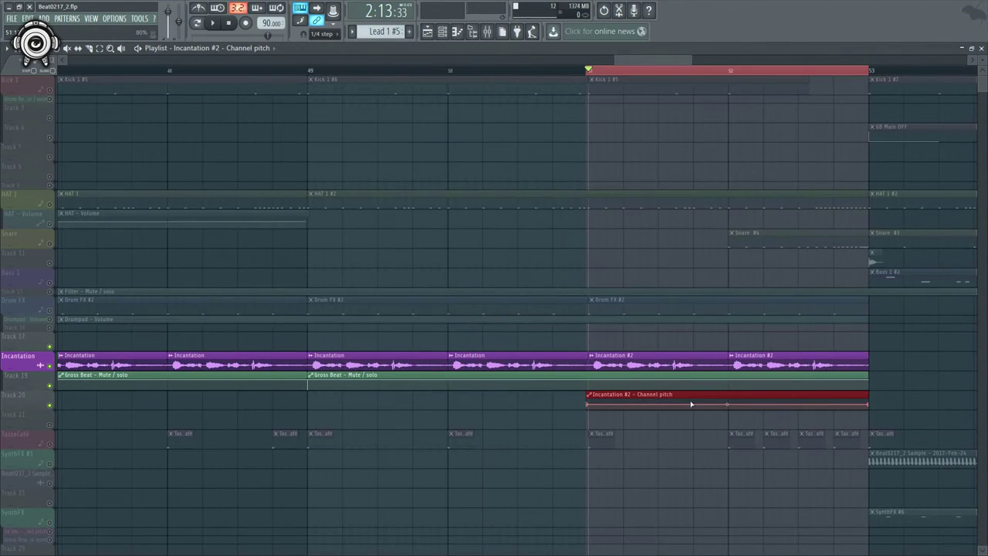
left_click_drag(799, 404, 800, 403)
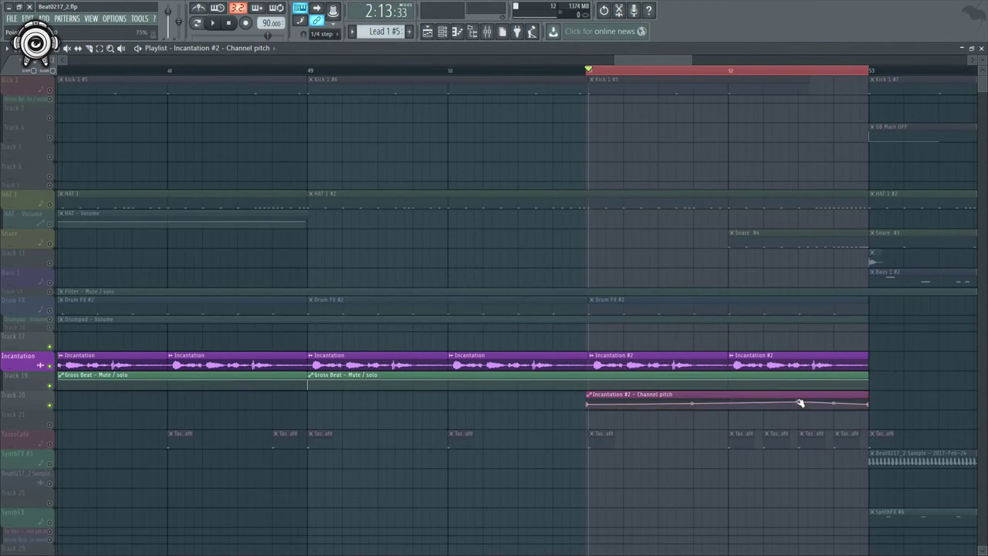
key("space")
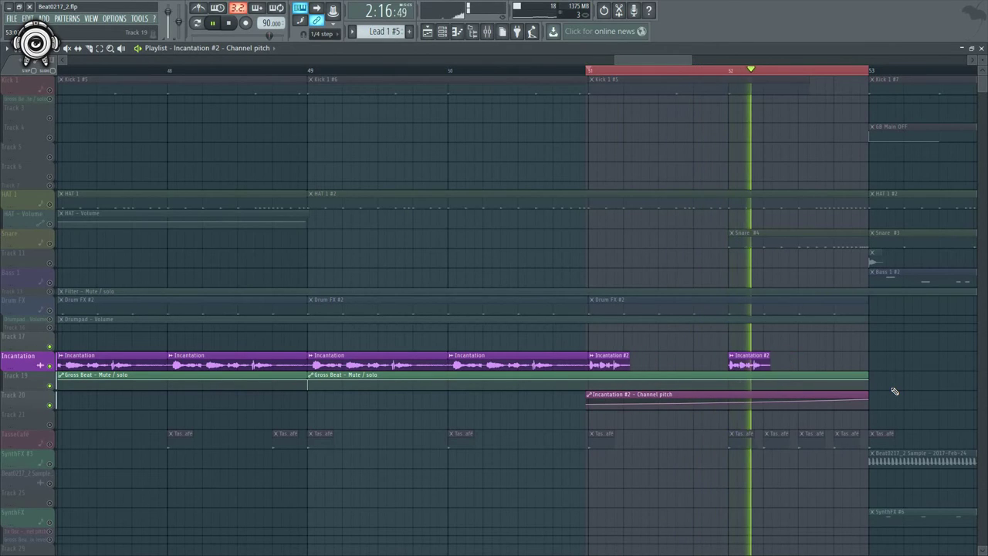
- Lower the pitch automation's end point at bar 53 to make a gradual descent and play the loop to check it
key("space")
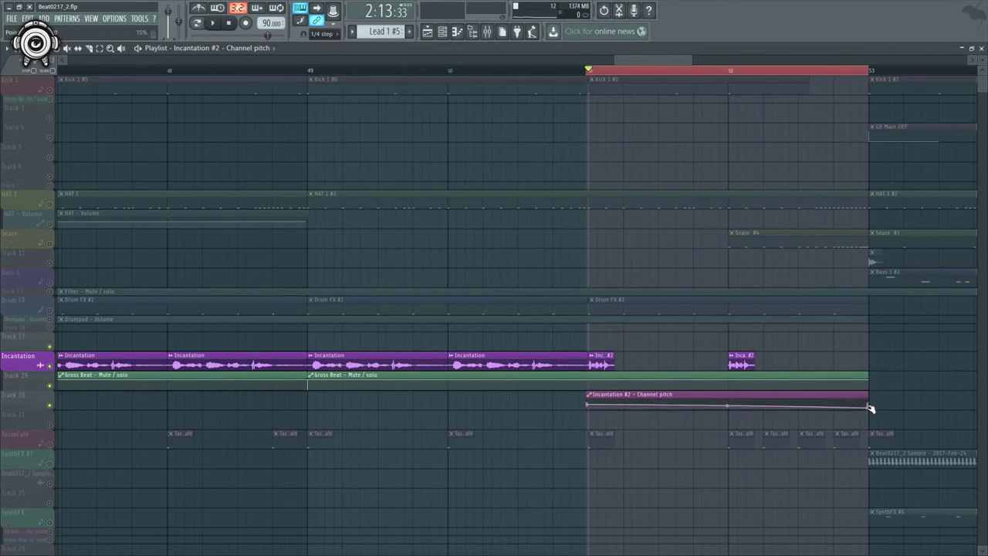
key("space")
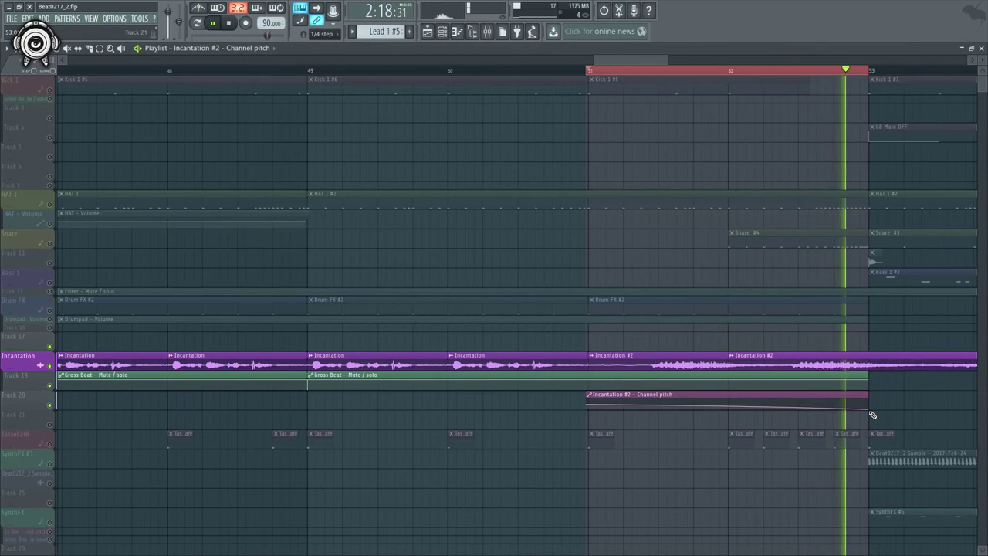
scroll(649, 232, "down", 3)
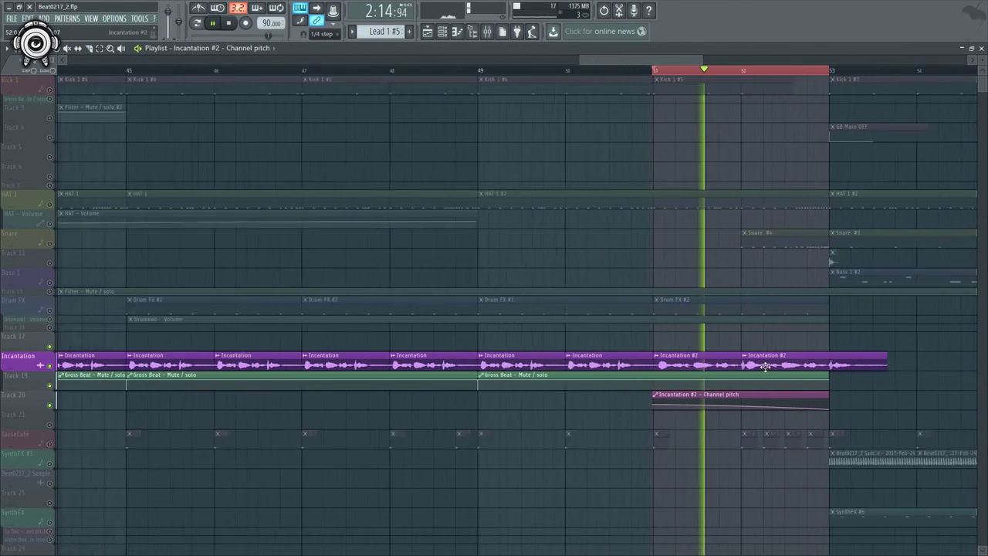
left_click_drag(594, 62, 624, 64)
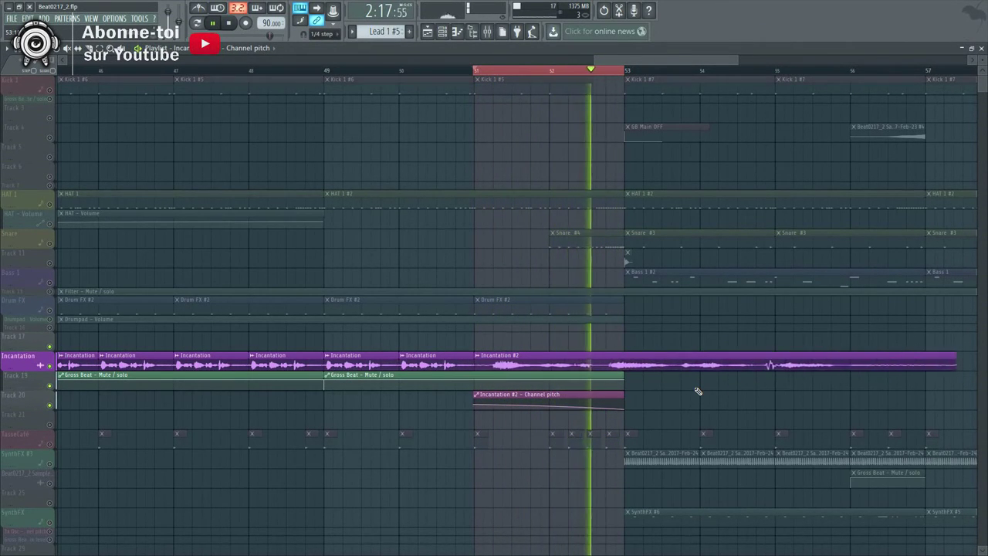
key("space")
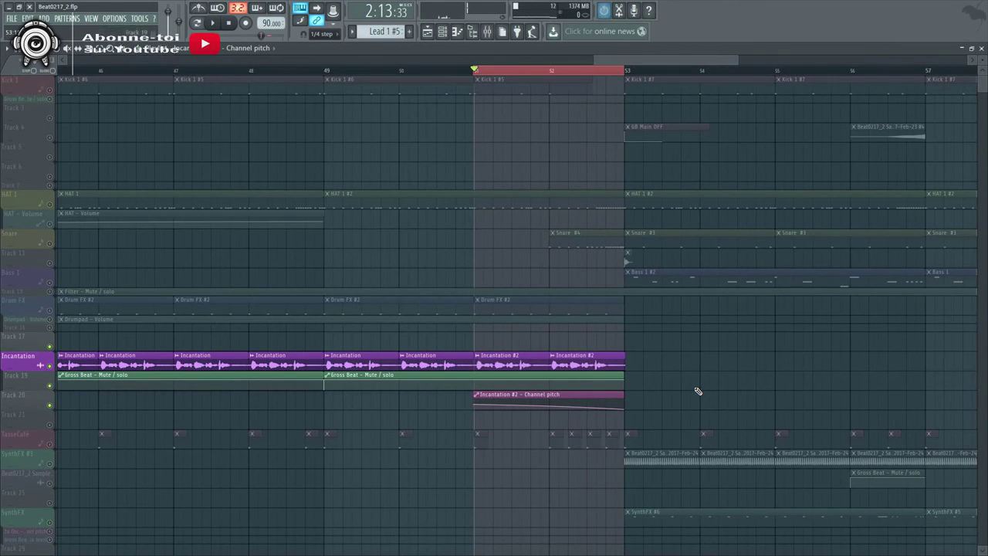
key("space")
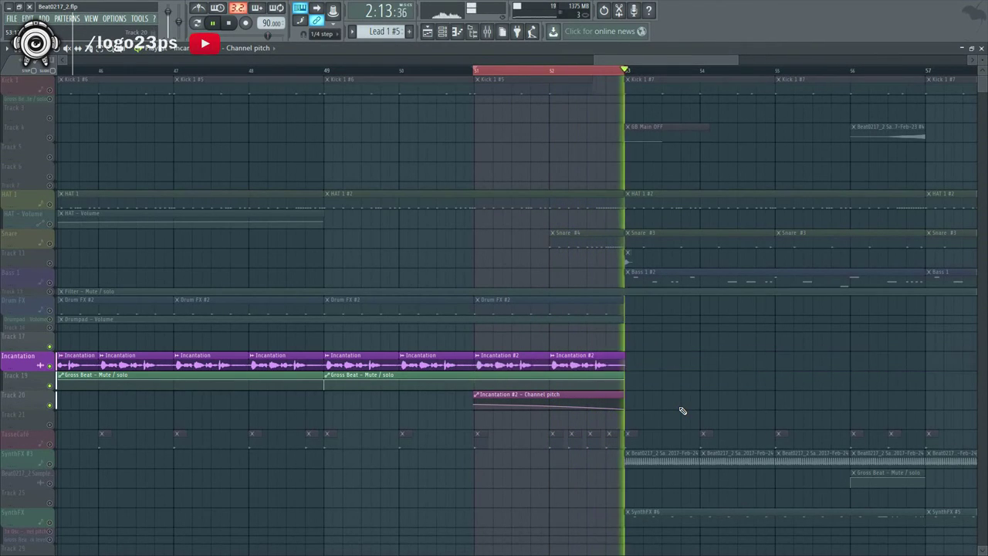
key("space")
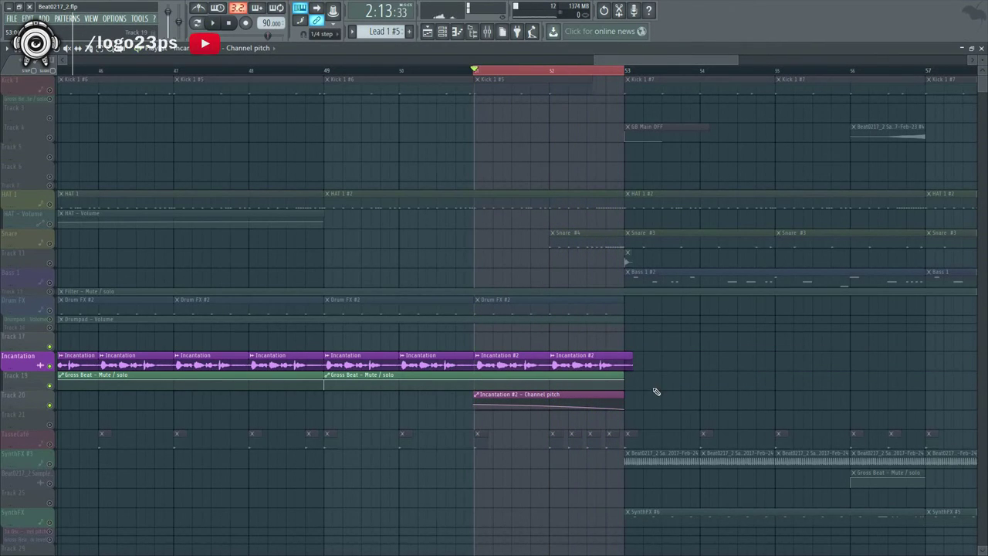
- Group track 20 with the track above and reduce the height of the automation tracks under Incantation
right_click(8, 399)
left_click(66, 443)
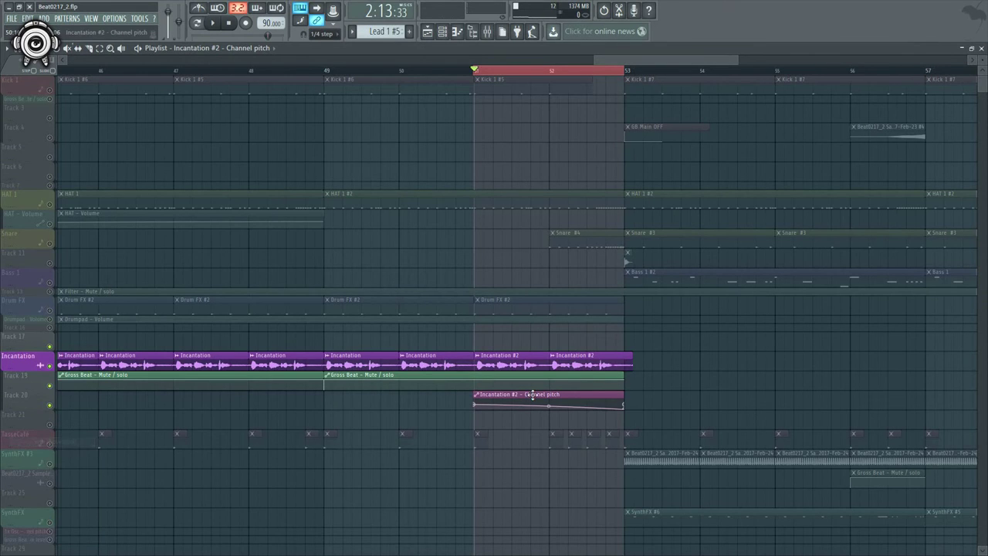
scroll(533, 394, "down", 2)
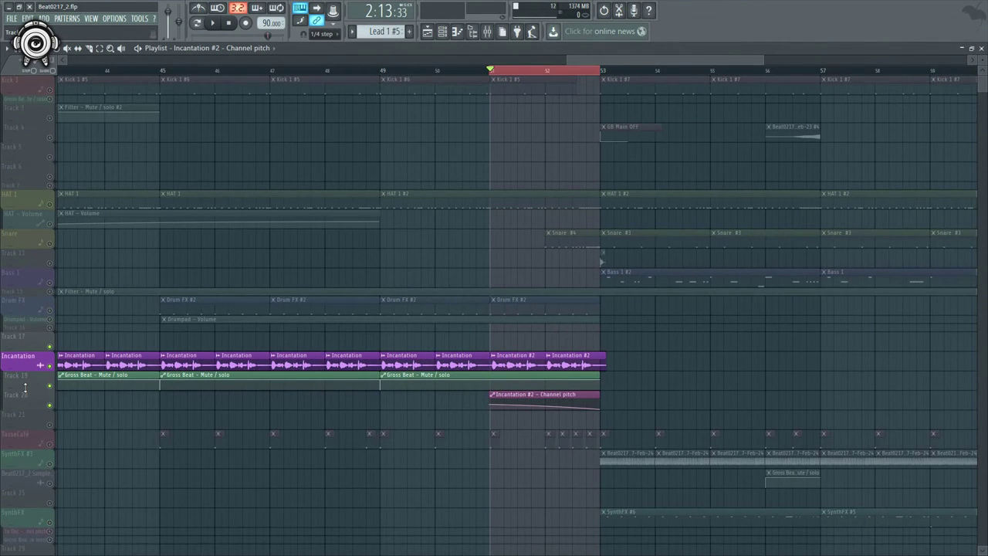
left_click_drag(26, 389, 25, 386)
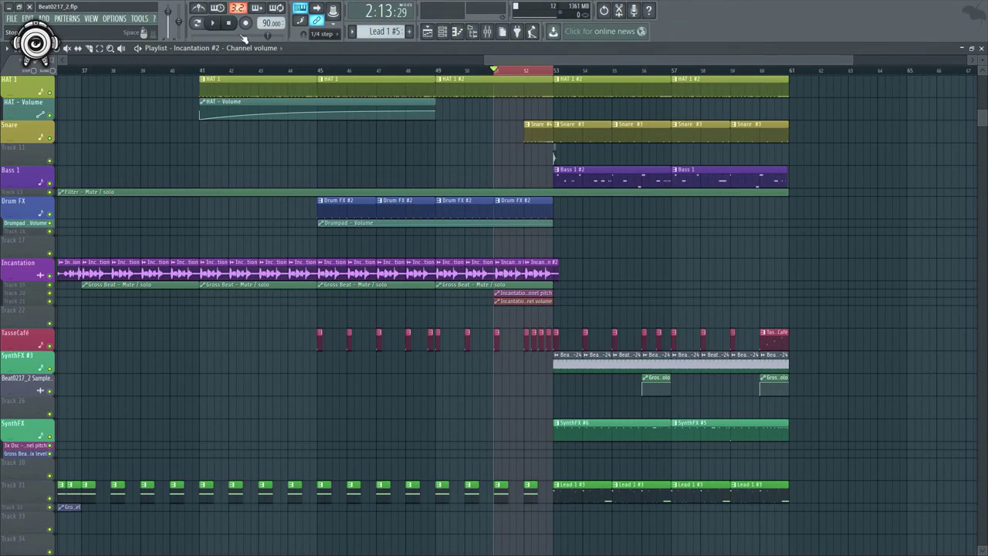
- Play the whole arrangement to review the Incantation build-up with its pitch and volume automation
left_click(319, 71)
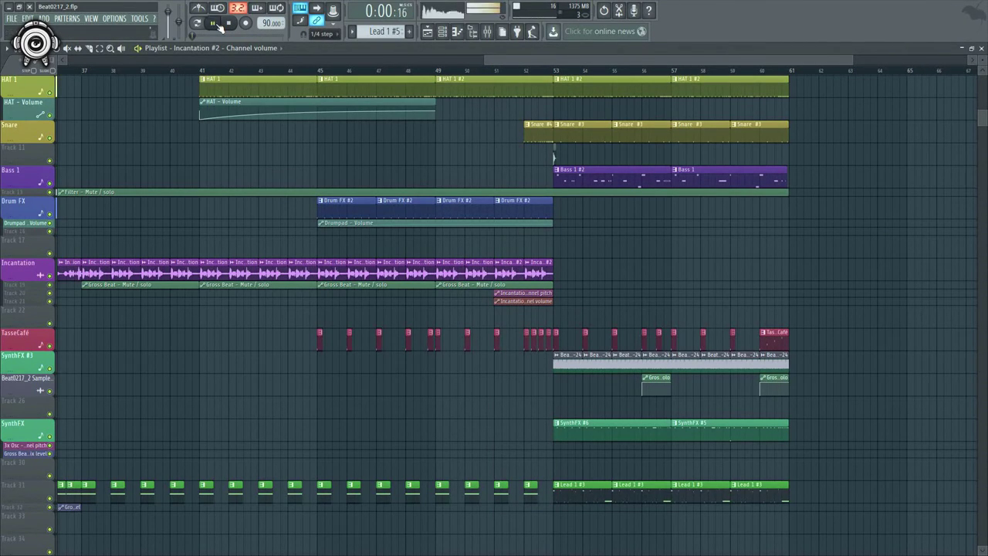
scroll(440, 182, "down", 4)
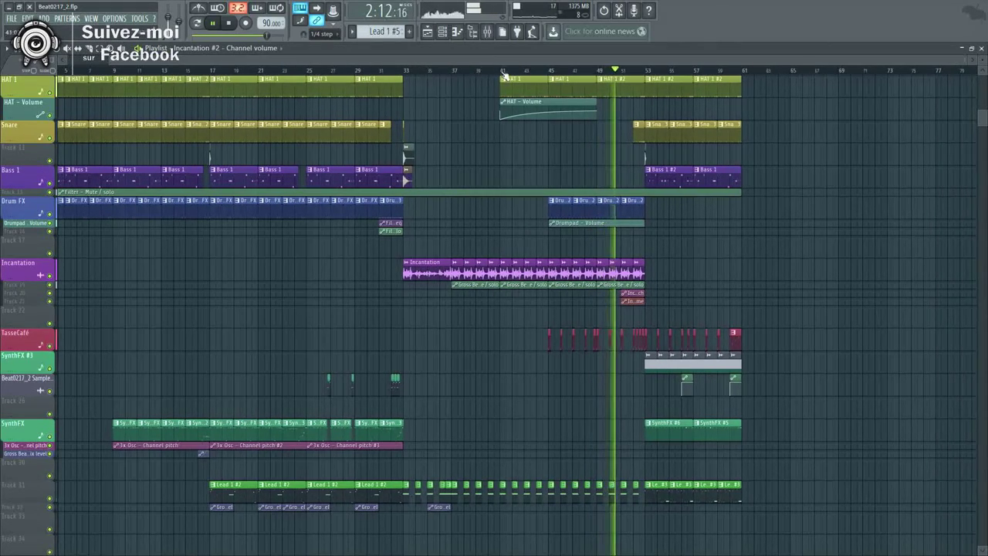
left_click(198, 23)
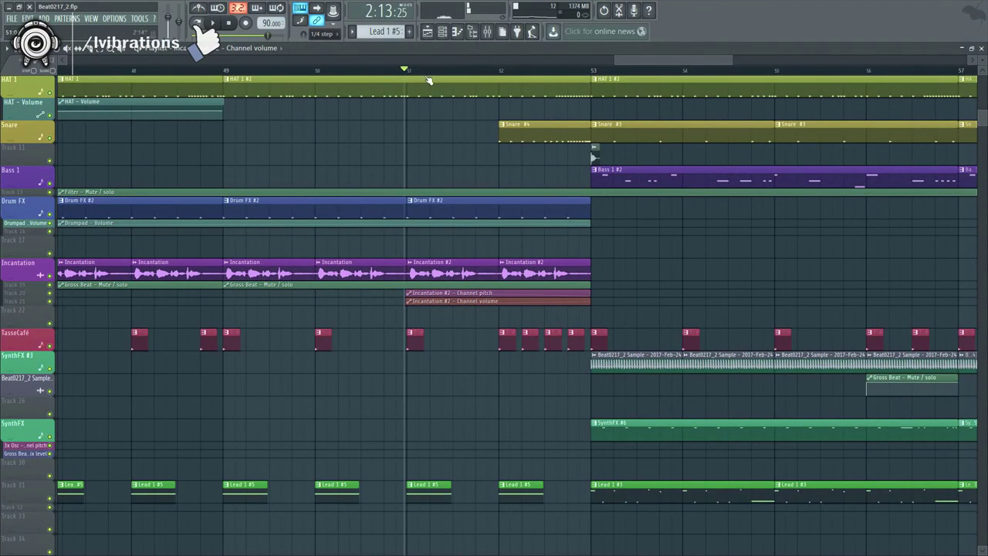
- Load the DigitD distortion into slot 7 of the Incantation mixer insert
key("F9")
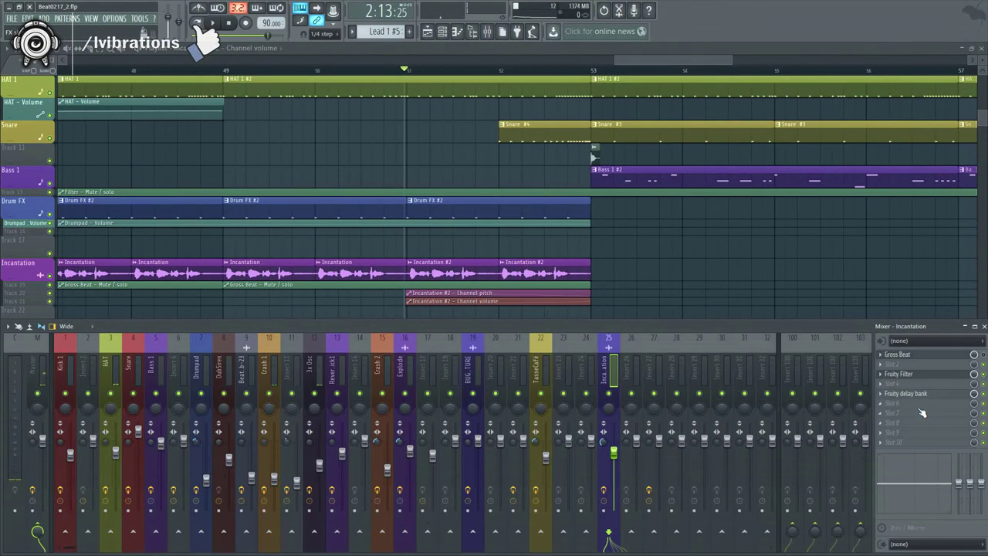
left_click_drag(911, 409, 906, 410)
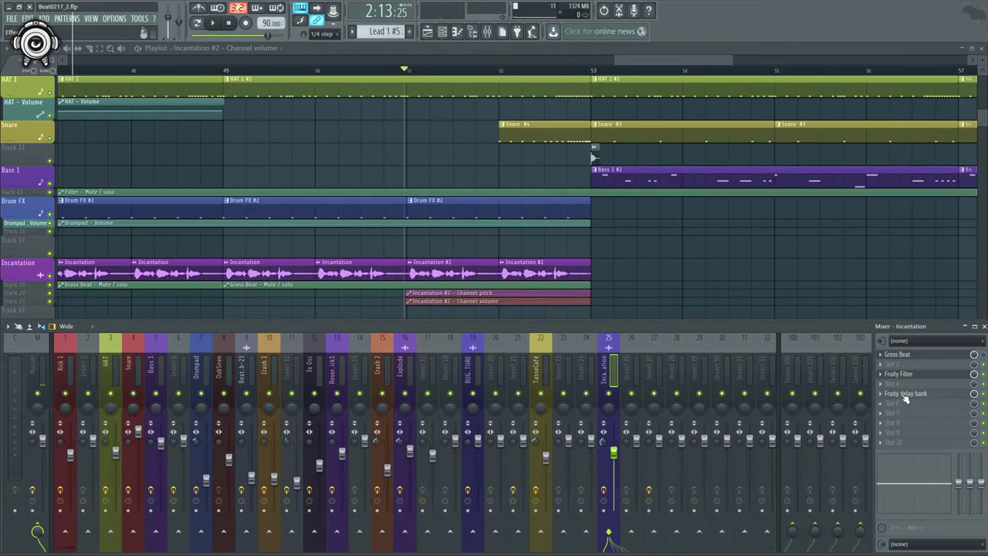
left_click(886, 421)
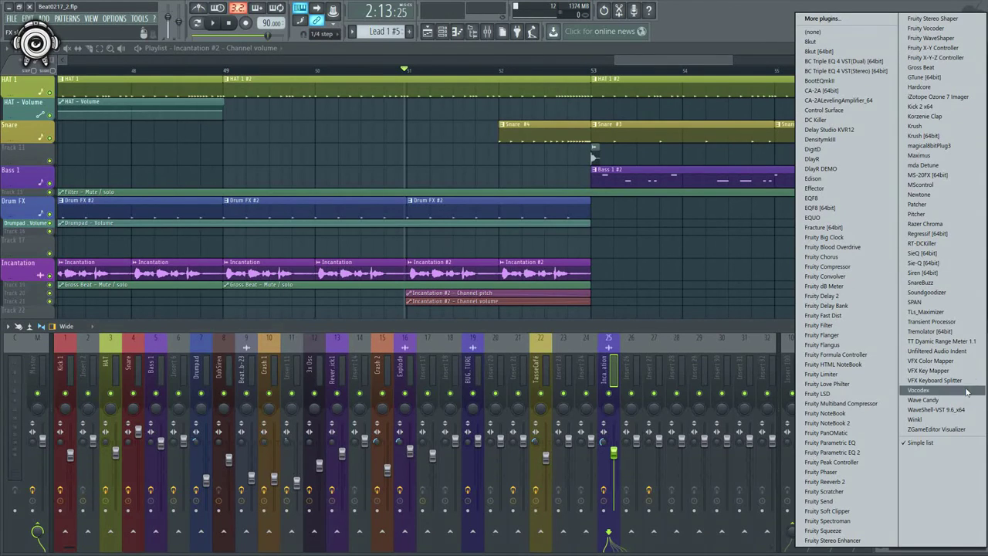
left_click(854, 150)
left_click_drag(223, 147, 285, 165)
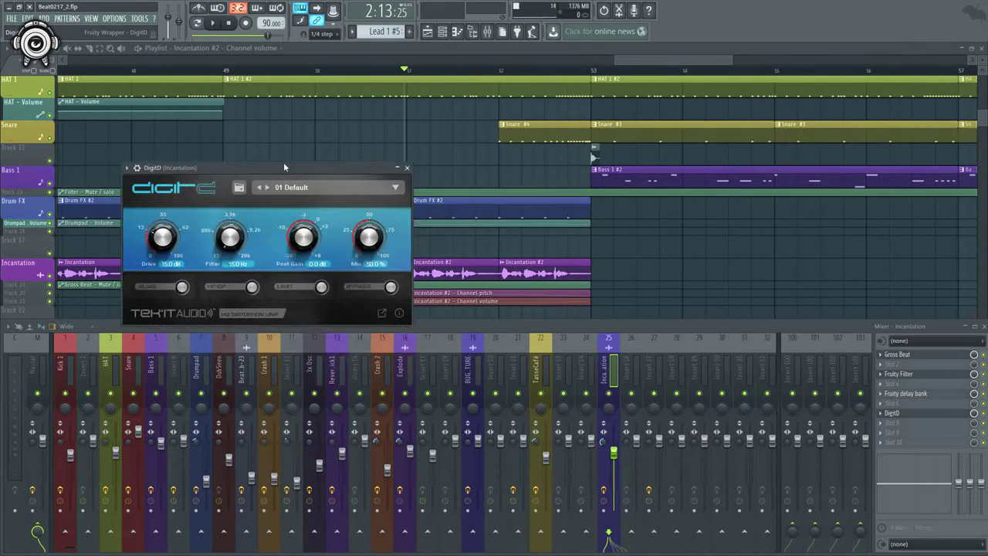
- Reopen DigitD on the Incantation insert and automate its mix level on track 22 over bars 51 to 53
left_click(568, 48)
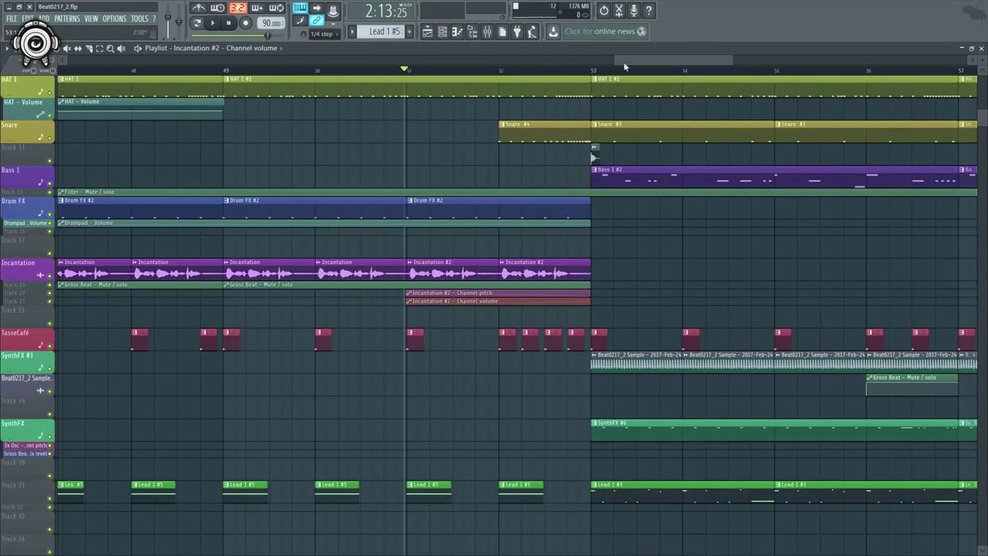
left_click(487, 32)
left_click(926, 414)
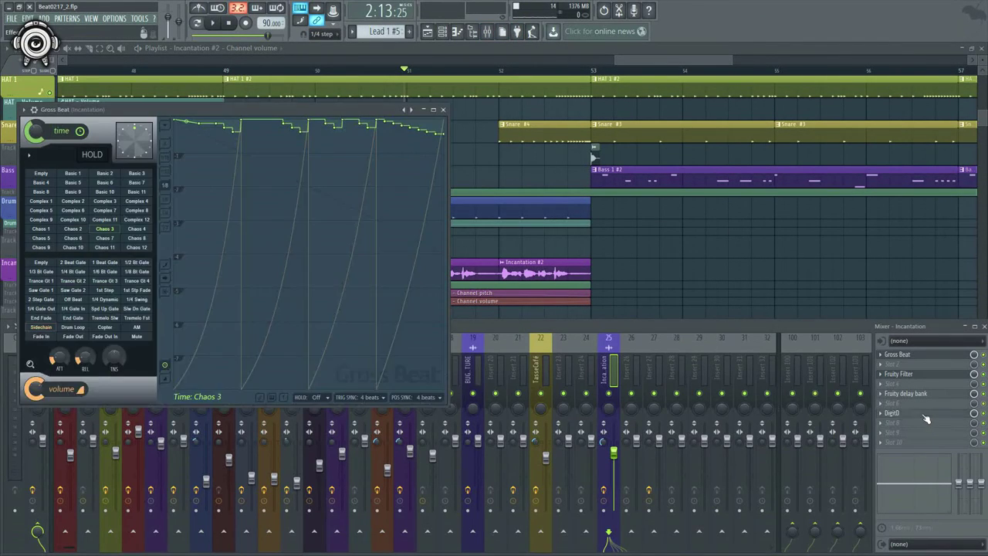
left_click(424, 111)
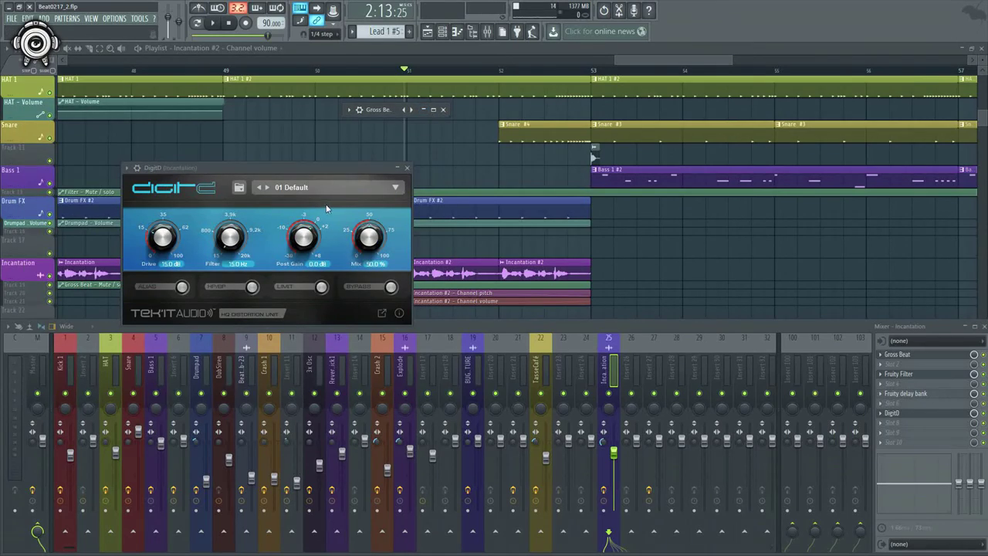
left_click(975, 329)
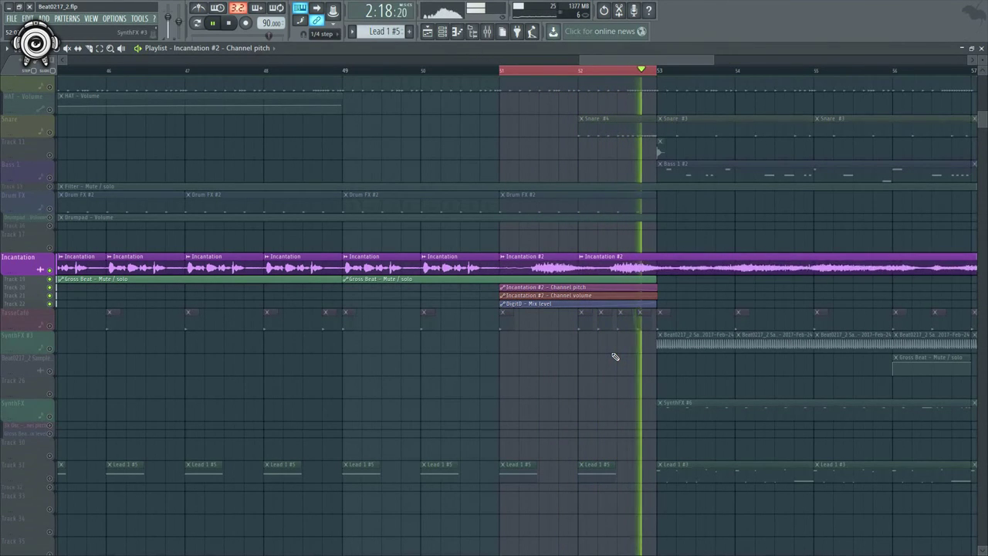
- Play from bar 51 to check the DigitD mix automation, first with Incantation soloed and again with the full arrangement
key("space")
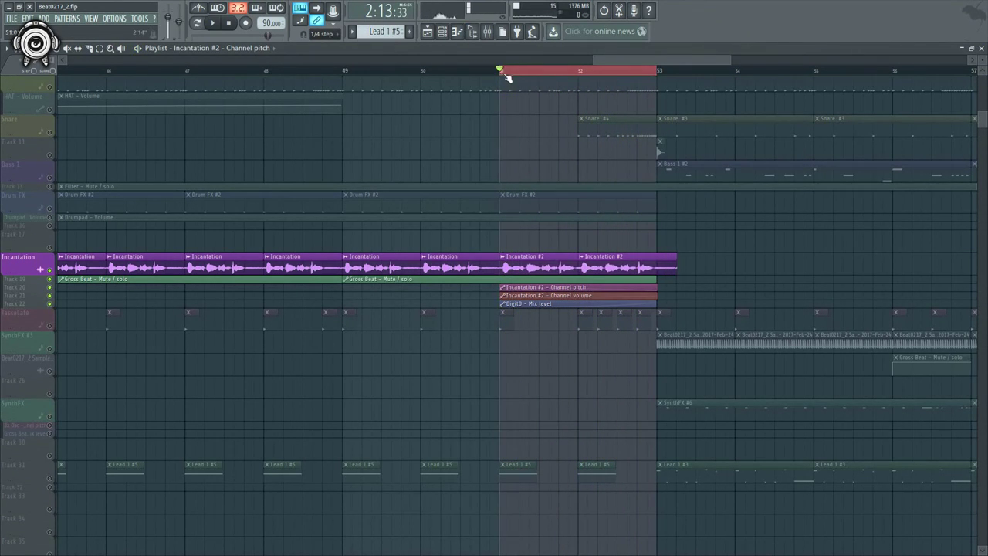
left_click(502, 75)
key("space")
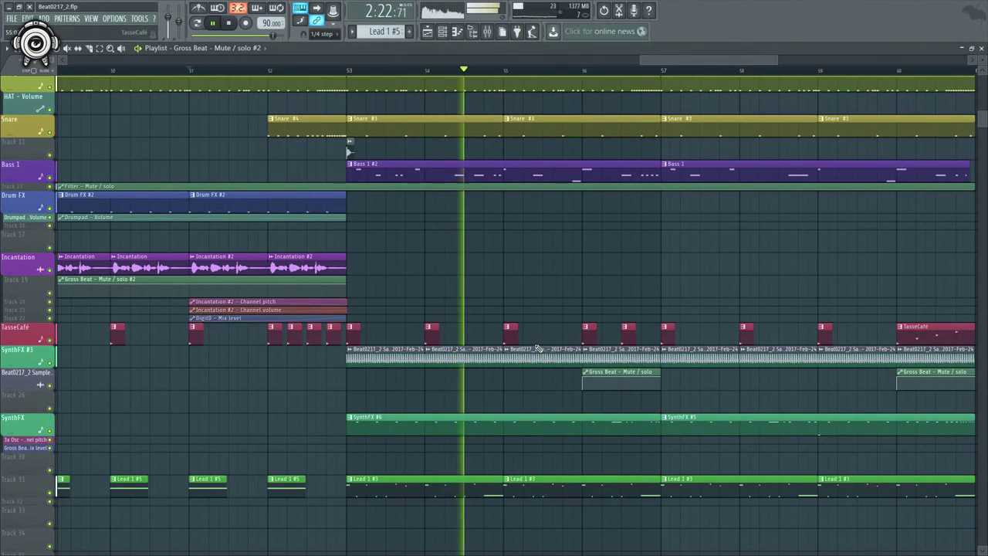
scroll(536, 349, "up", 3, "ctrl")
key("space")
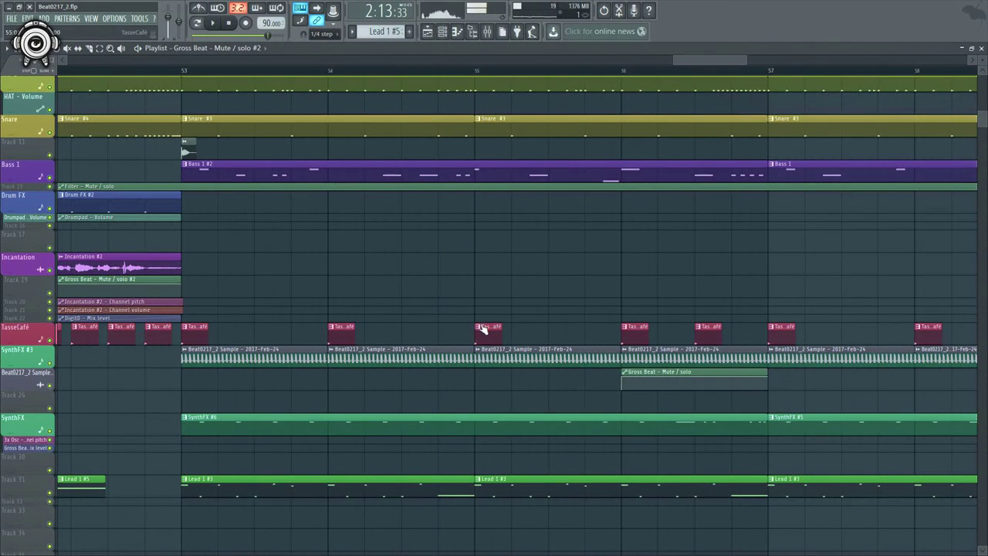
- Make the TasseCafé clip at bar 55 a unique pattern and audition its track soloed from that bar
left_click(482, 330)
left_click(506, 395)
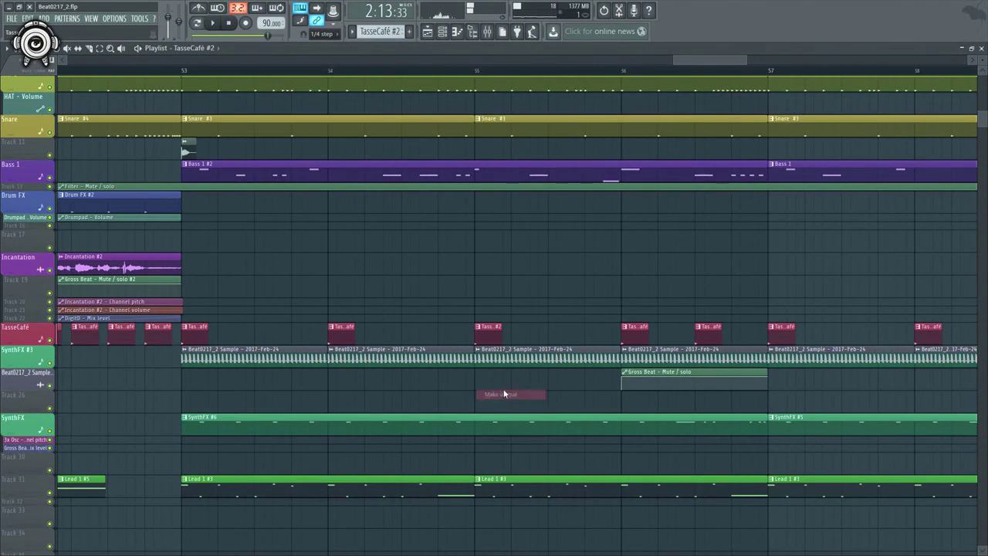
left_click(473, 76)
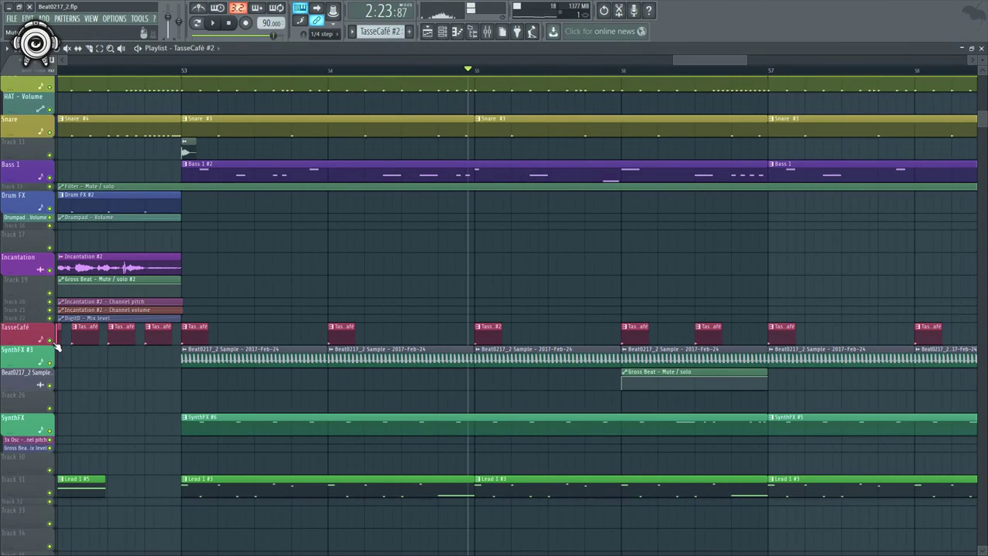
left_click(55, 344, "ctrl")
key("space")
left_click(55, 344, "ctrl")
key("space")
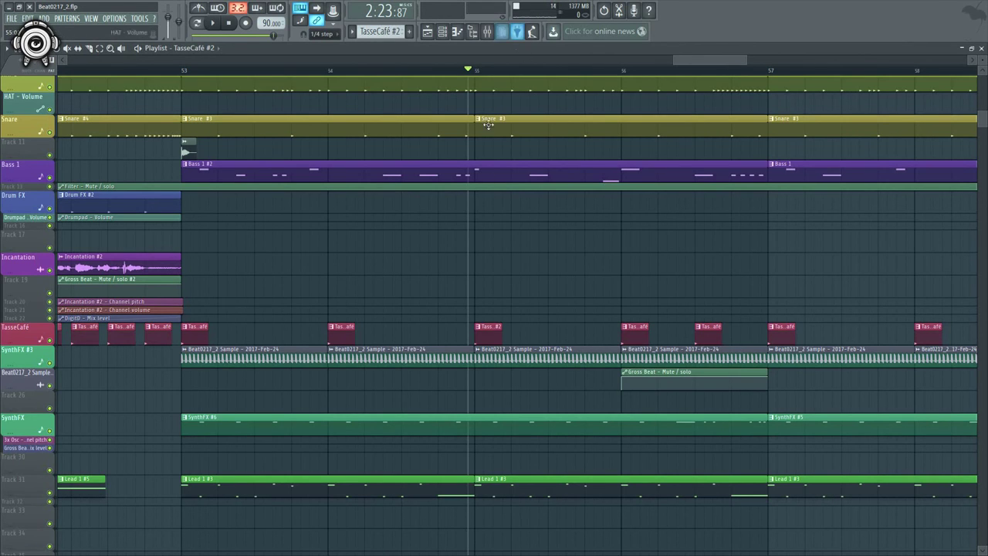
- Examine the effect chain on the TasseCafé mixer insert while playing the clip at bar 55
double_click(476, 336)
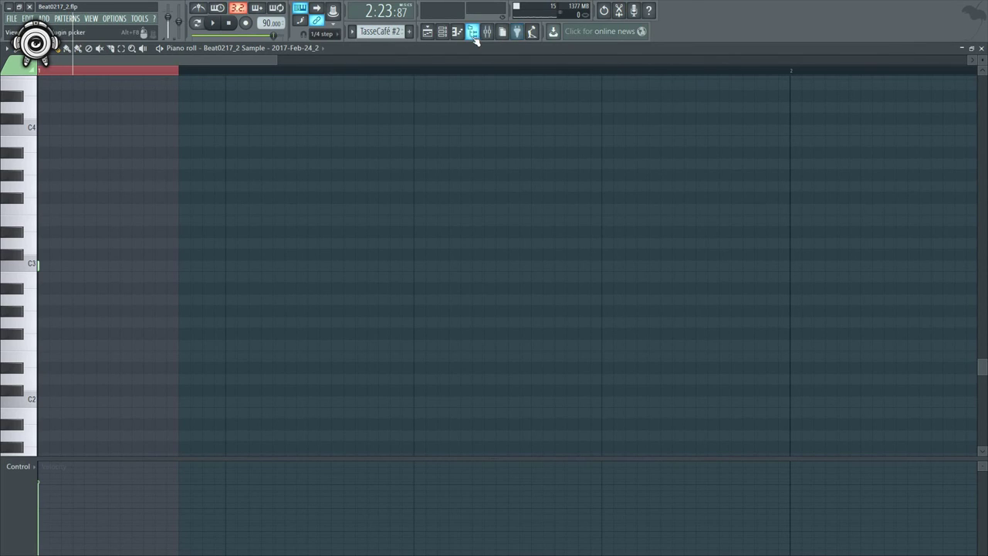
left_click(486, 33)
key("space")
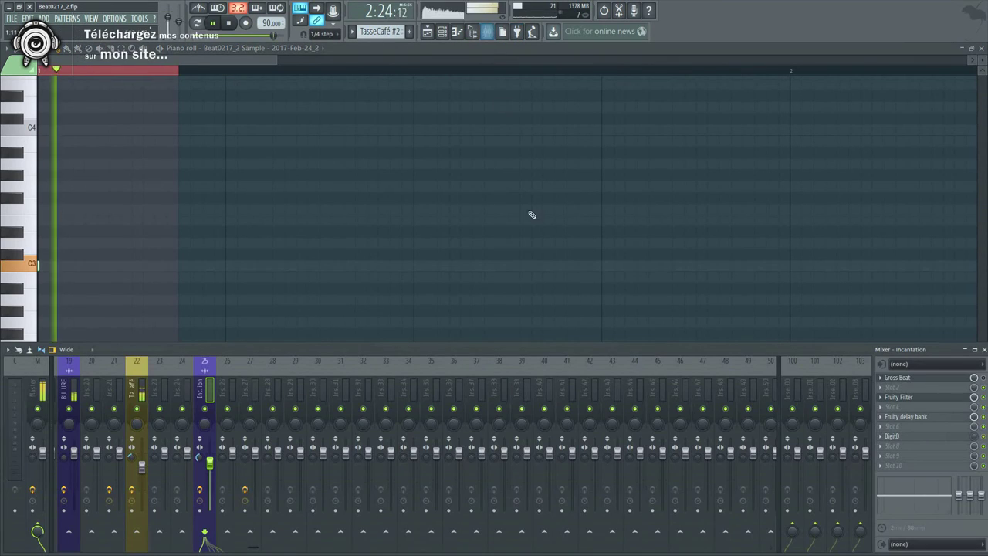
left_click(143, 398)
key("space")
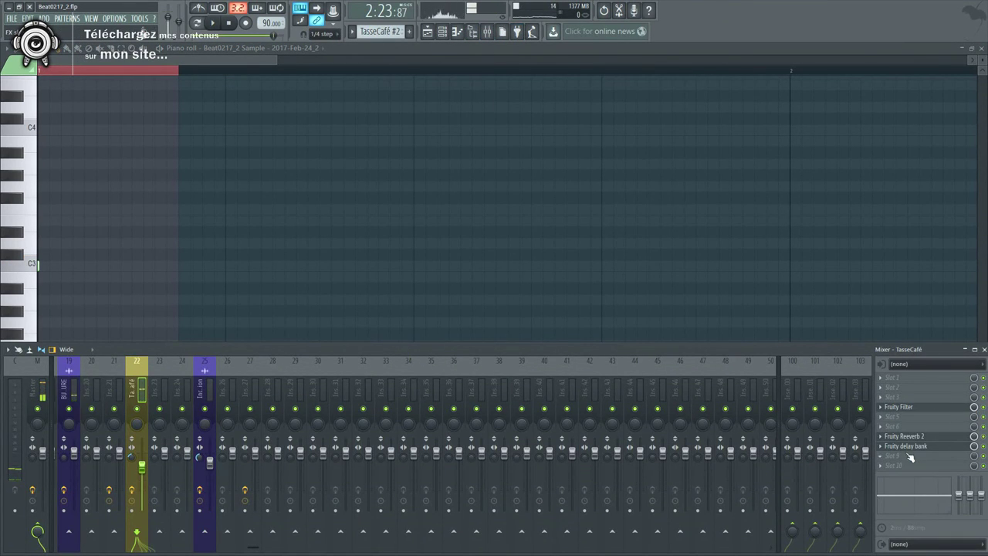
left_click(428, 32)
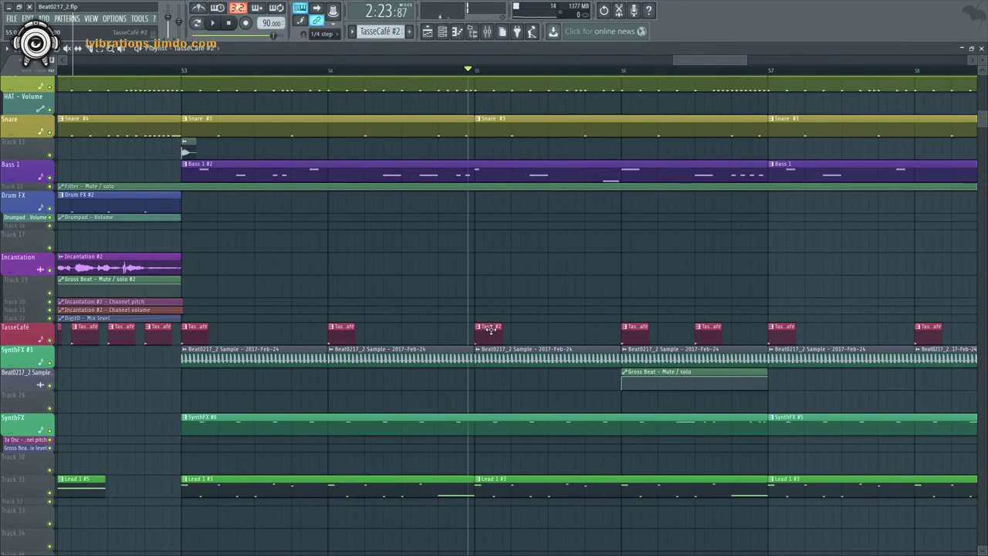
- Transpose the note in the TasseCafé #2 pattern from C3 to C4 and play it back
scroll(496, 336, "up", 2)
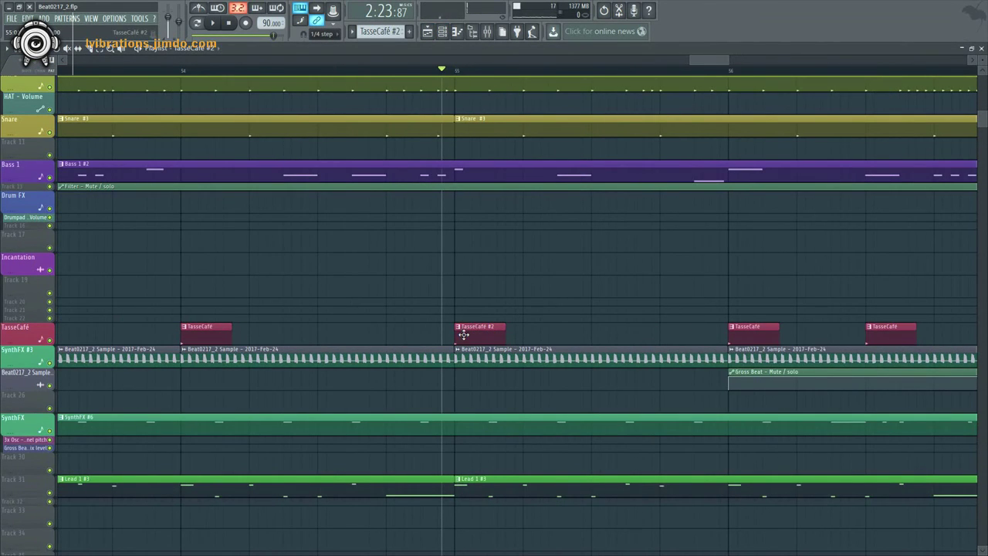
double_click(464, 334)
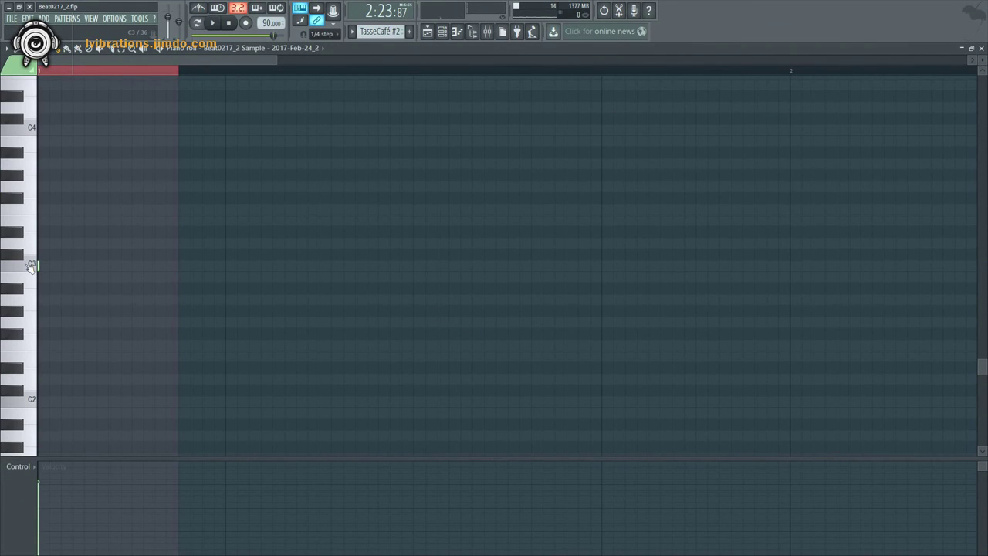
left_click_drag(70, 278, 29, 270)
scroll(30, 270, "up", 1)
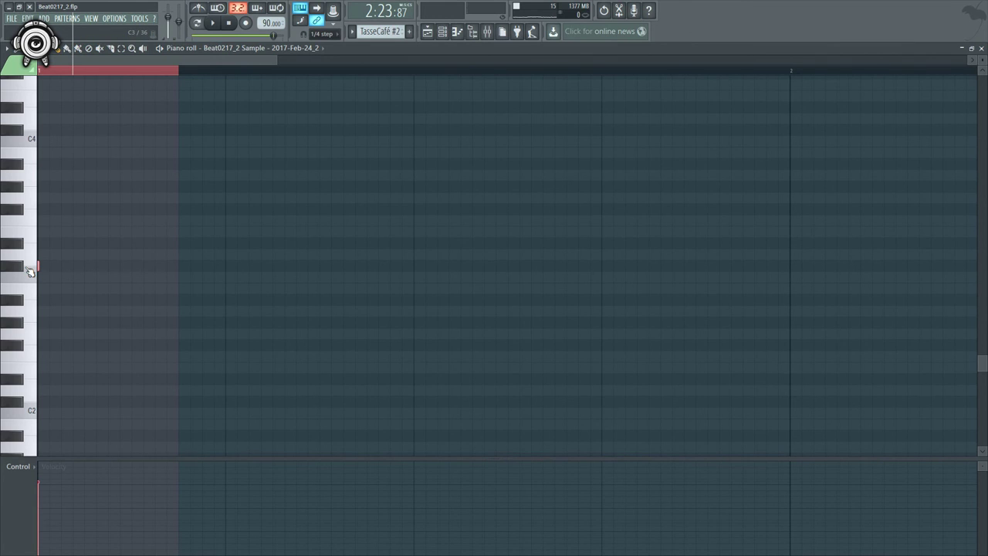
scroll(463, 359, "down", 1)
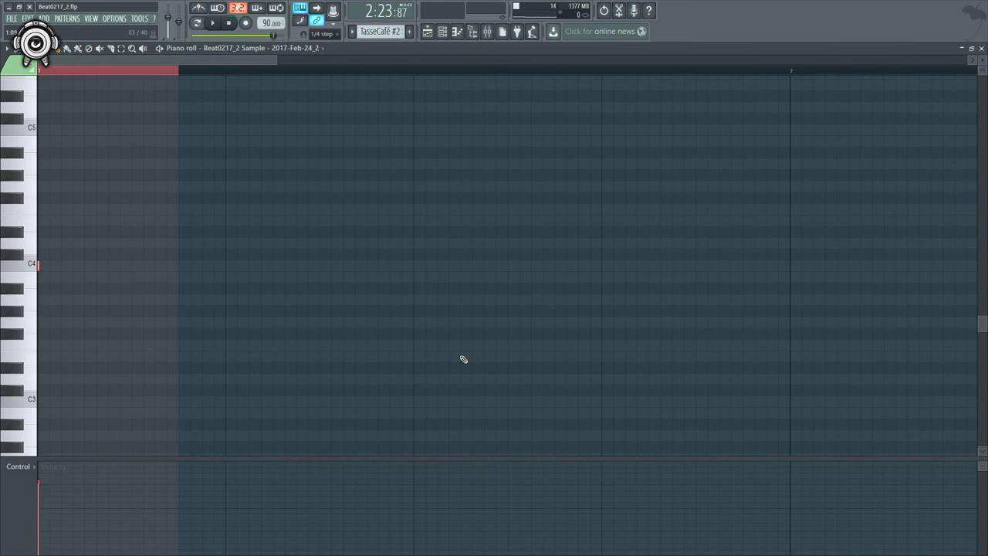
key("space")
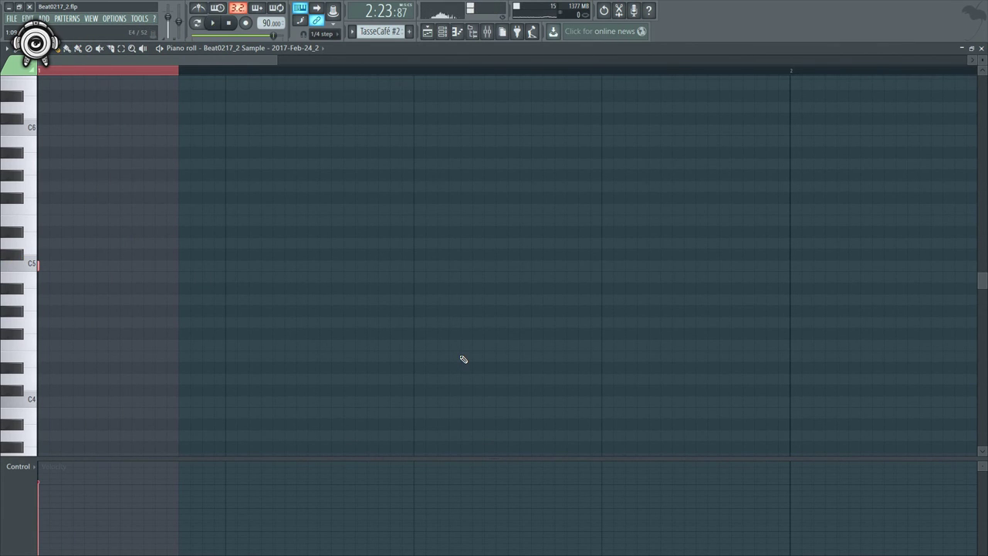
scroll(464, 359, "down", 12)
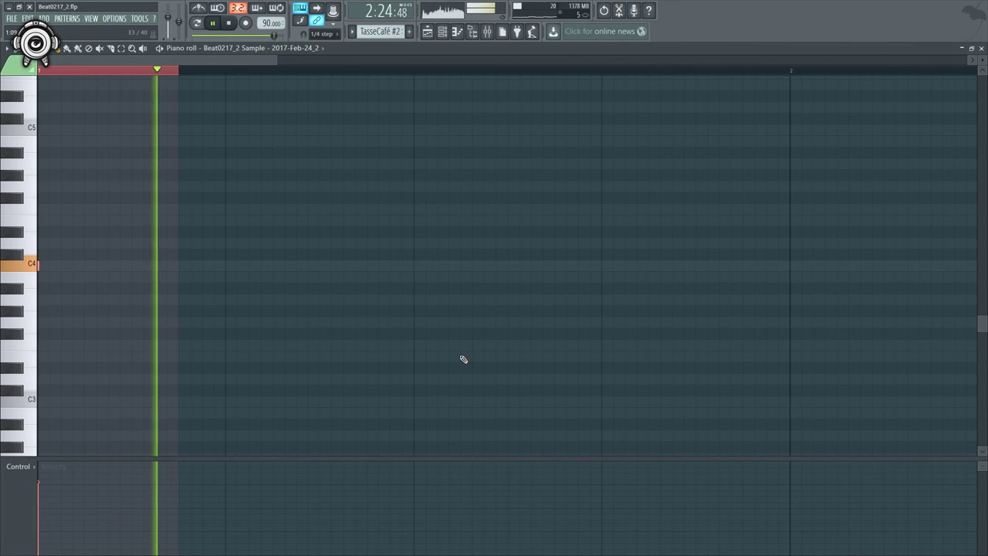
key("space")
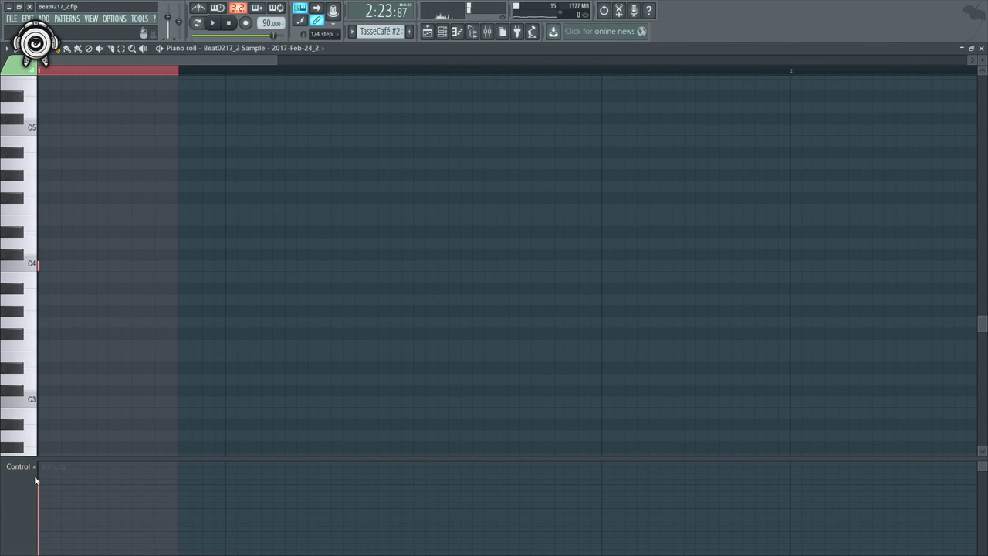
- Raise the C4 note's velocity to maximum and play the pattern in context
key("space")
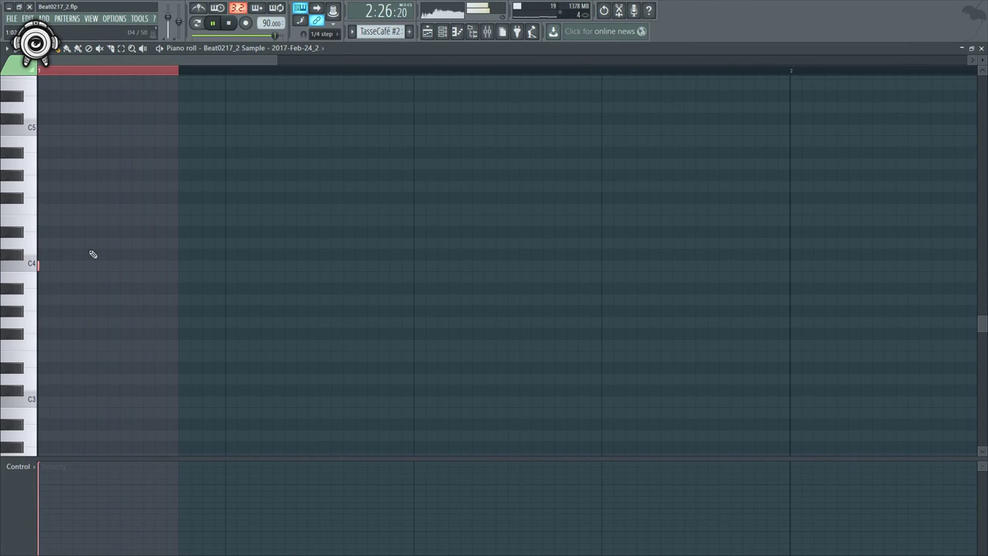
key("F6")
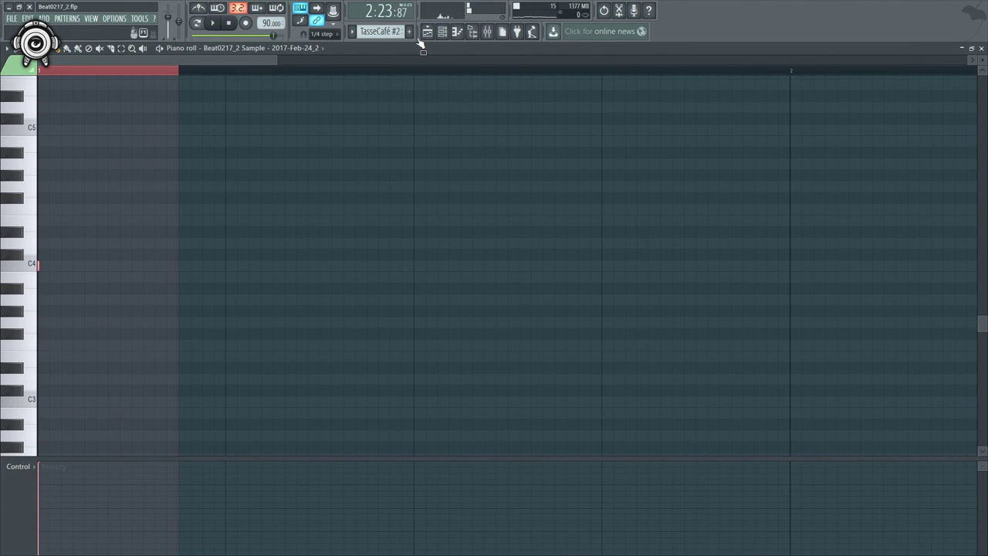
key("space")
key("space")
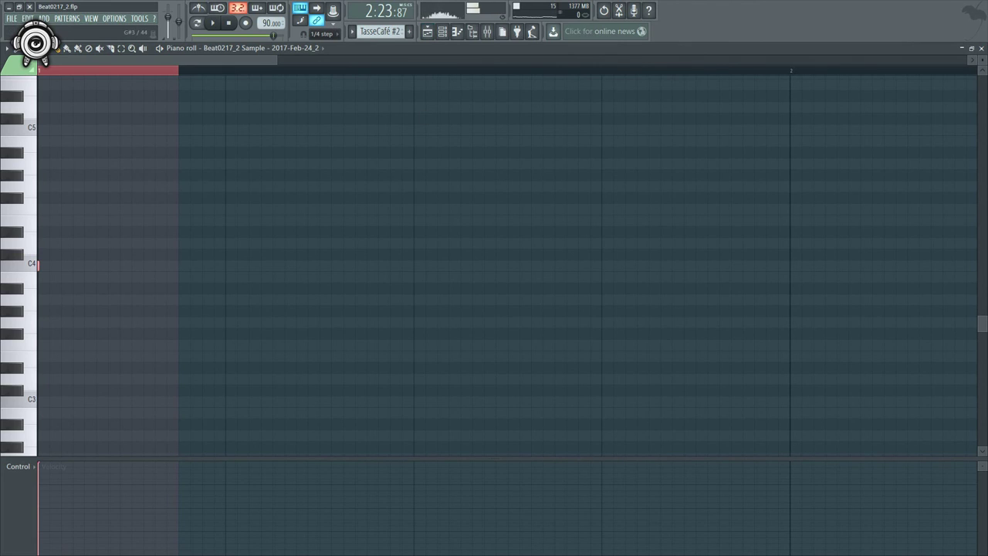
- Lengthen the C4 note to one full beat and play the result
left_click(53, 270)
left_click_drag(53, 267, 229, 265)
key("ctrl+z")
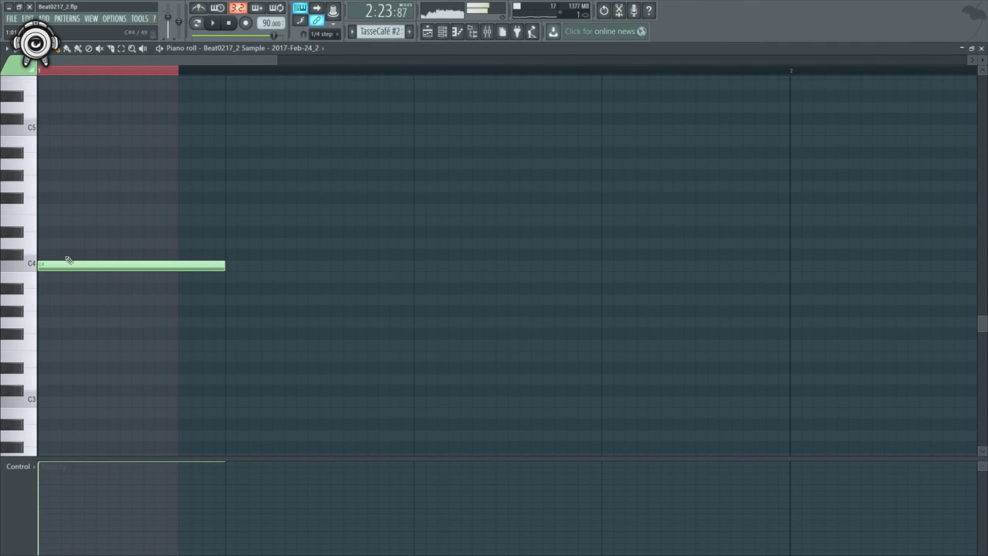
left_click_drag(68, 260, 40, 273)
key("space")
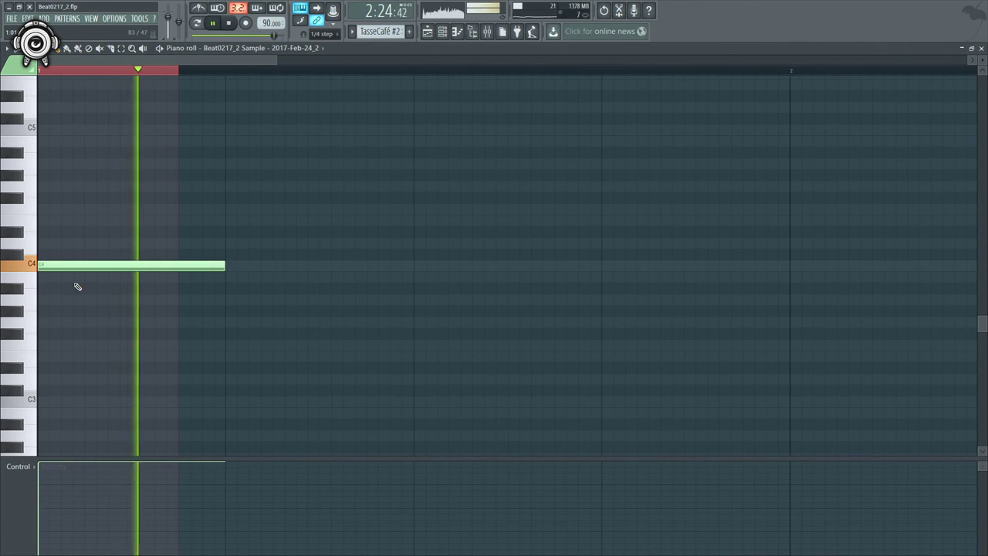
- Play the arrangement from bar 53 to hear the modified TasseCafé hit at bar 55 in context
left_click(430, 33)
scroll(496, 197, "down", 3)
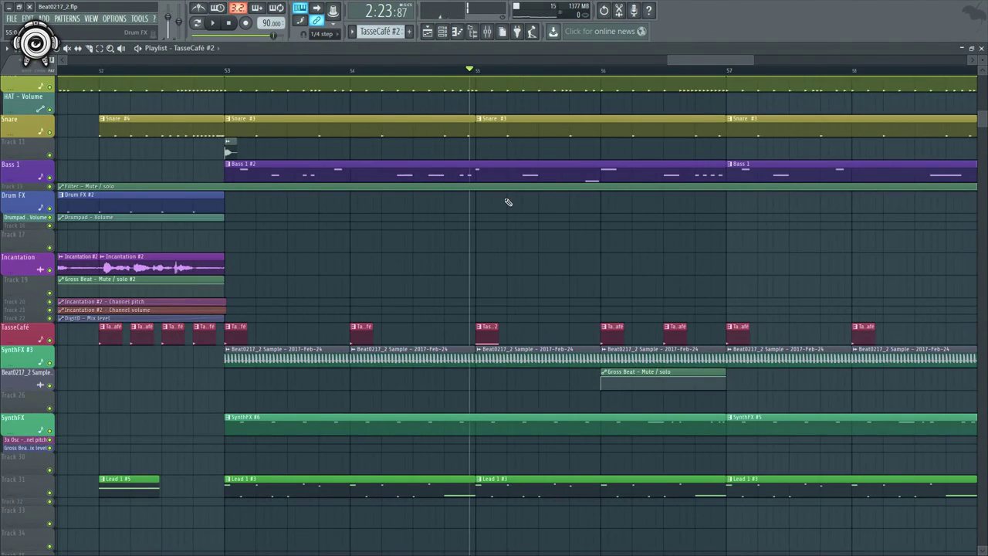
key("space")
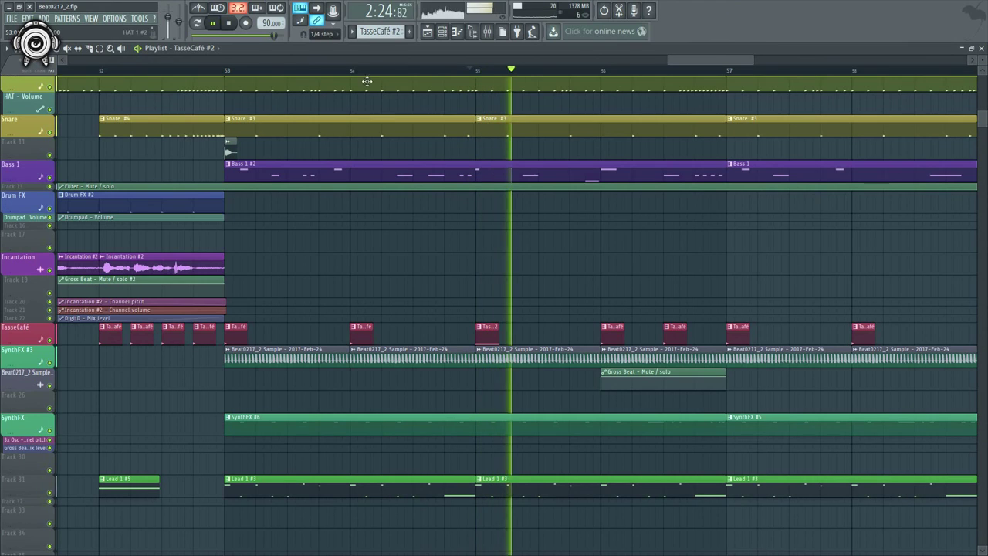
left_click(228, 71)
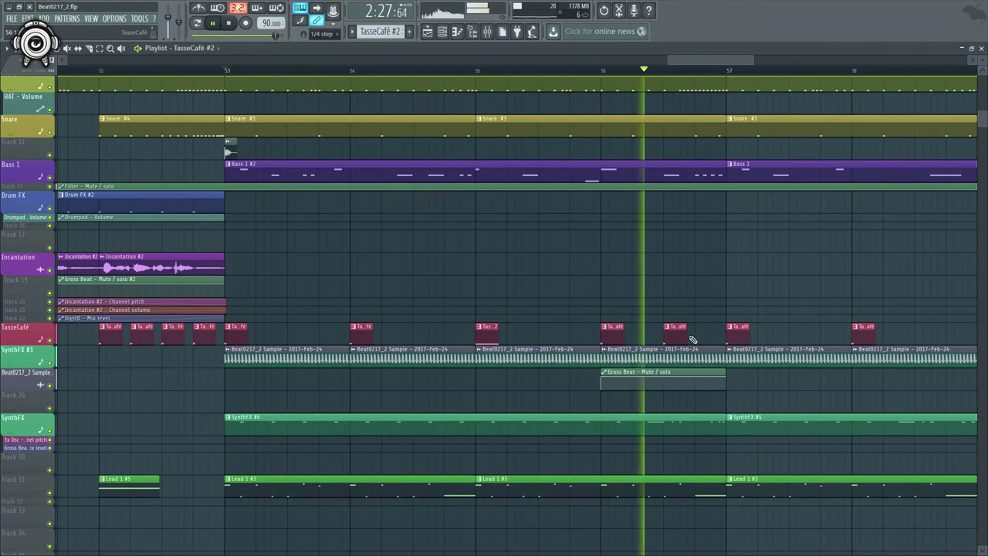
key("space")
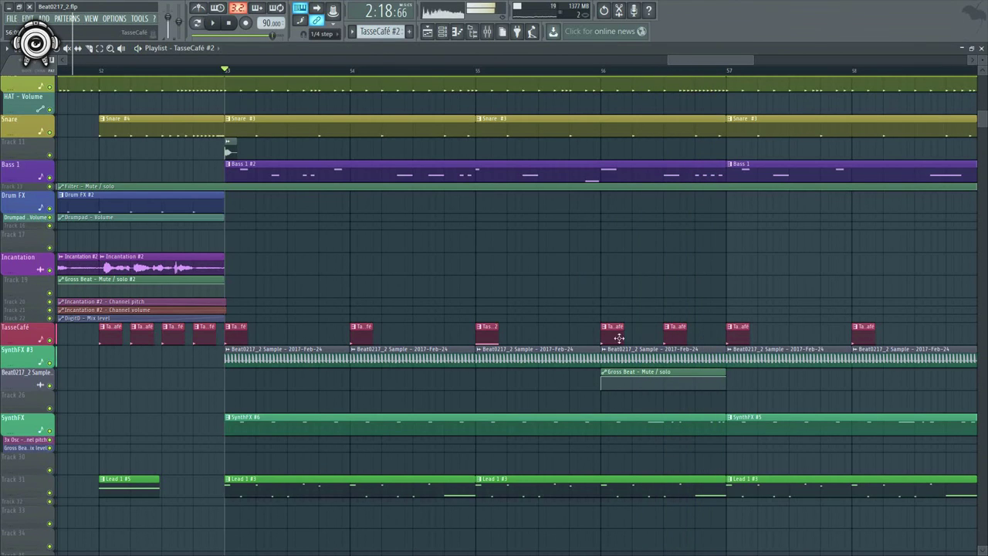
- Raise the TasseCafé volume on mixer track 22 while playing the arrangement from bar 53
double_click(488, 330)
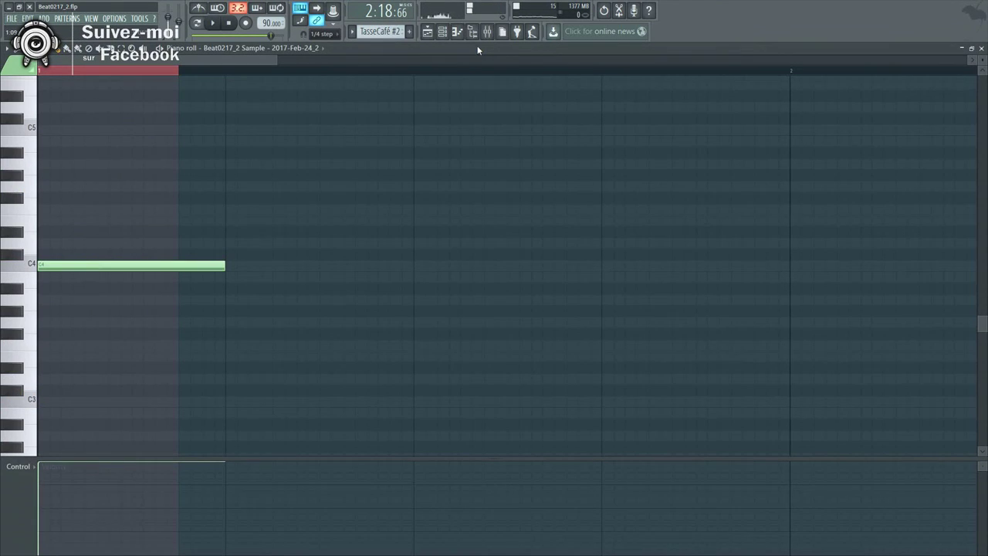
left_click(427, 34)
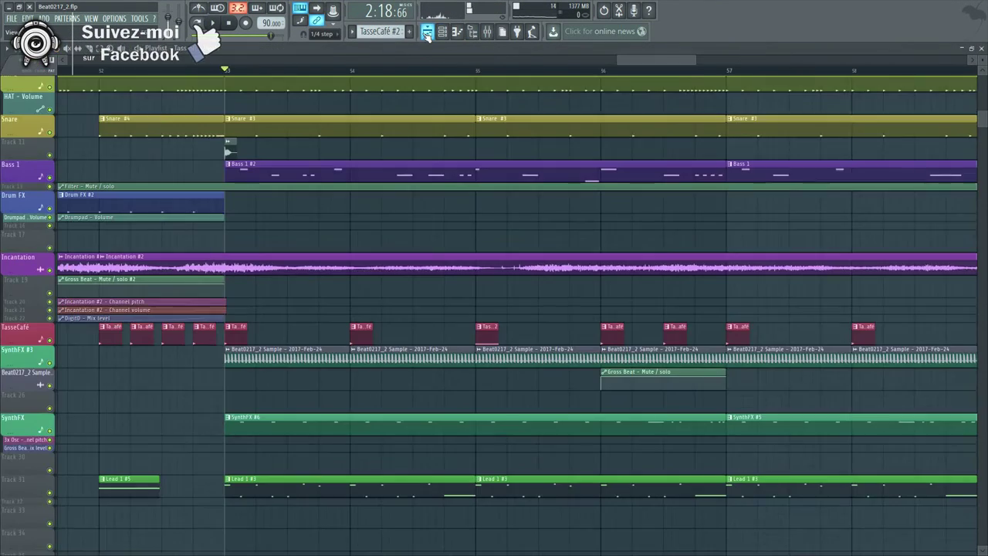
double_click(484, 331)
left_click(442, 32)
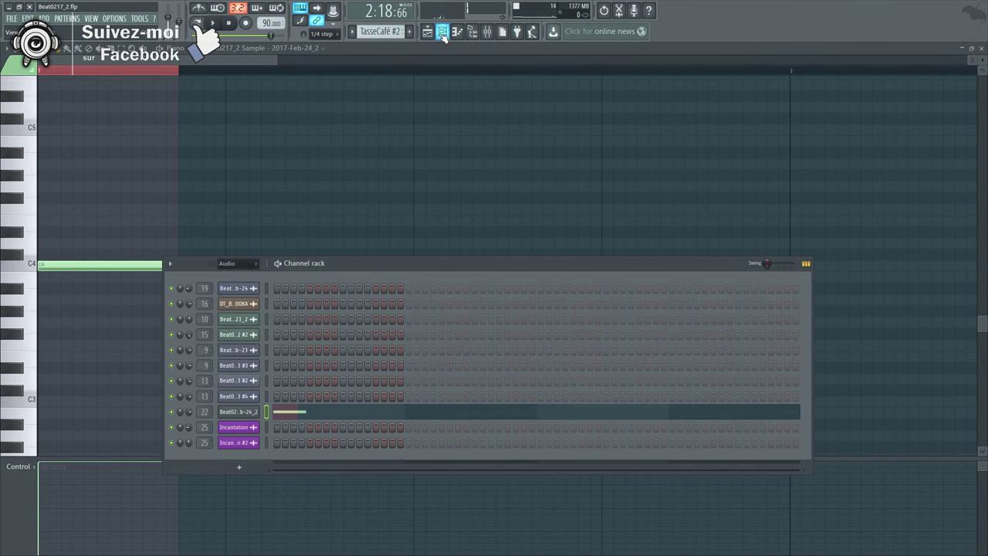
left_click(249, 412)
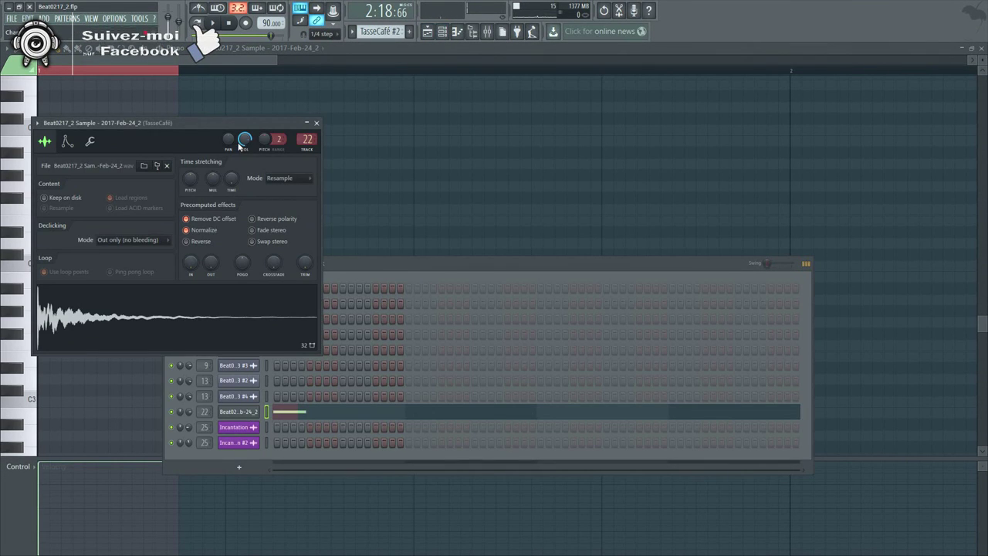
key("F9")
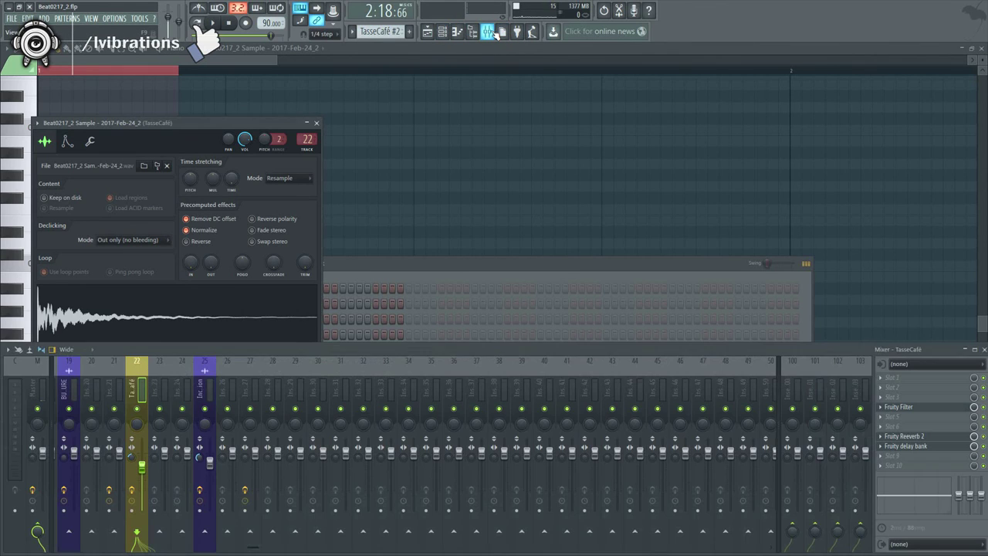
key("space")
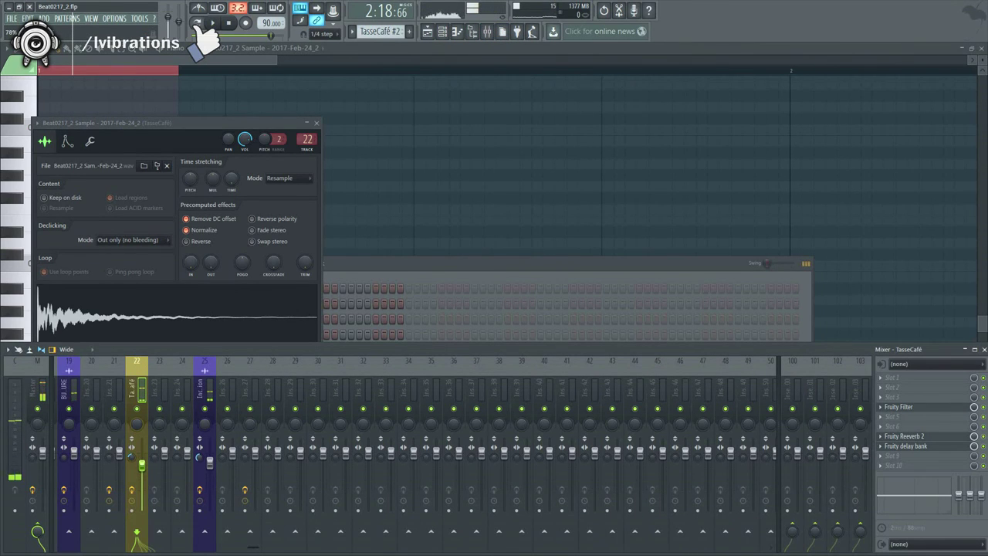
key("space")
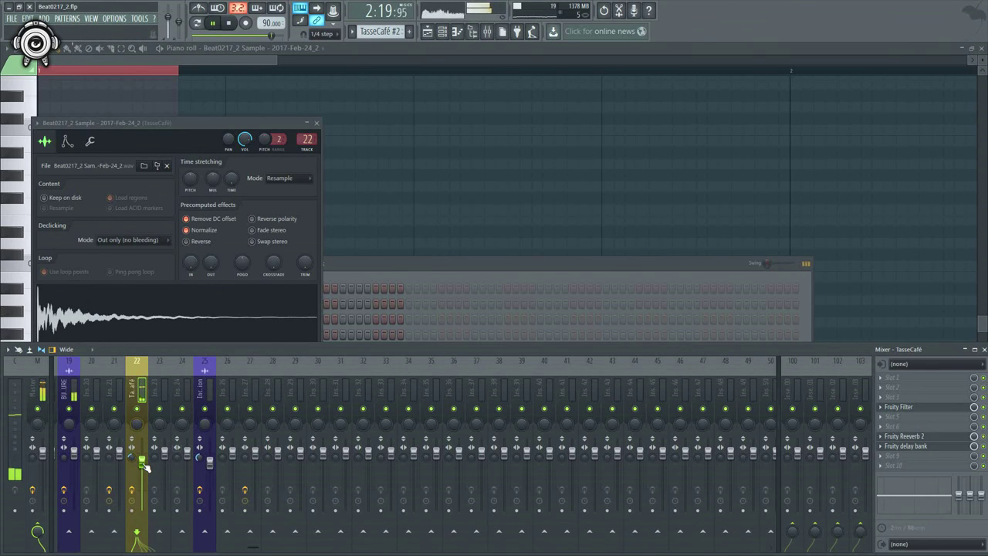
- Add a shortened TasseCafé #2 clip to the TasseCafé track just before bar 57
left_click(431, 32)
scroll(579, 217, "down", 3)
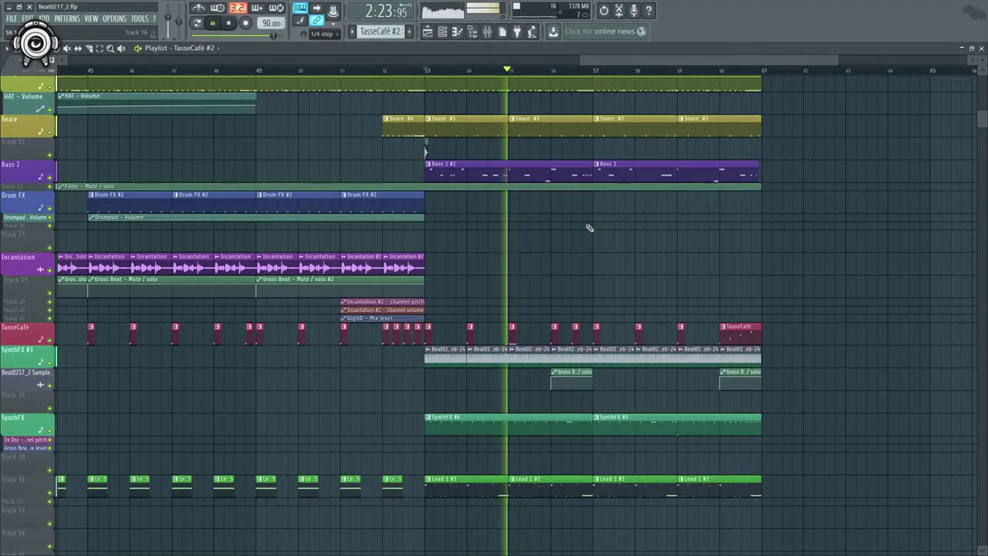
scroll(596, 294, "up", 2)
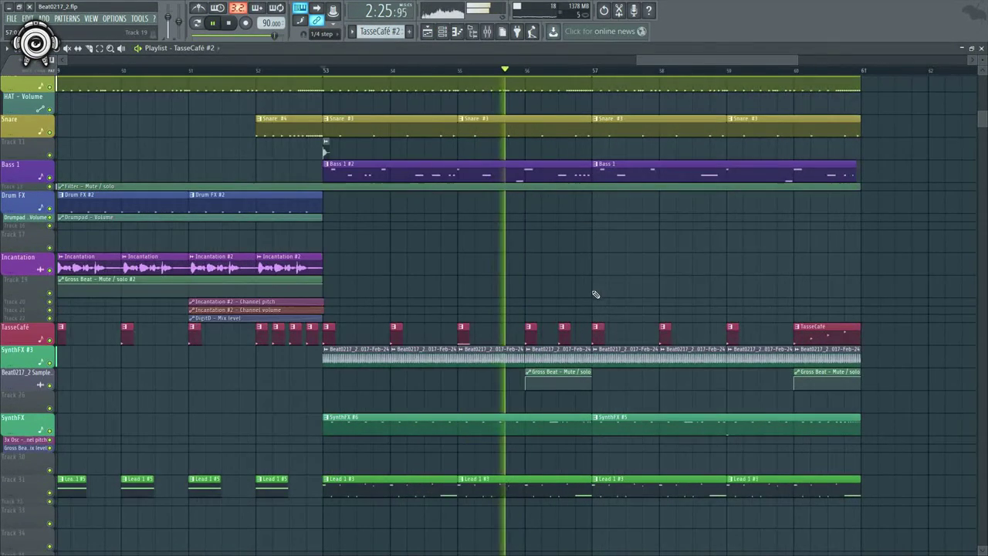
scroll(521, 325, "up", 2)
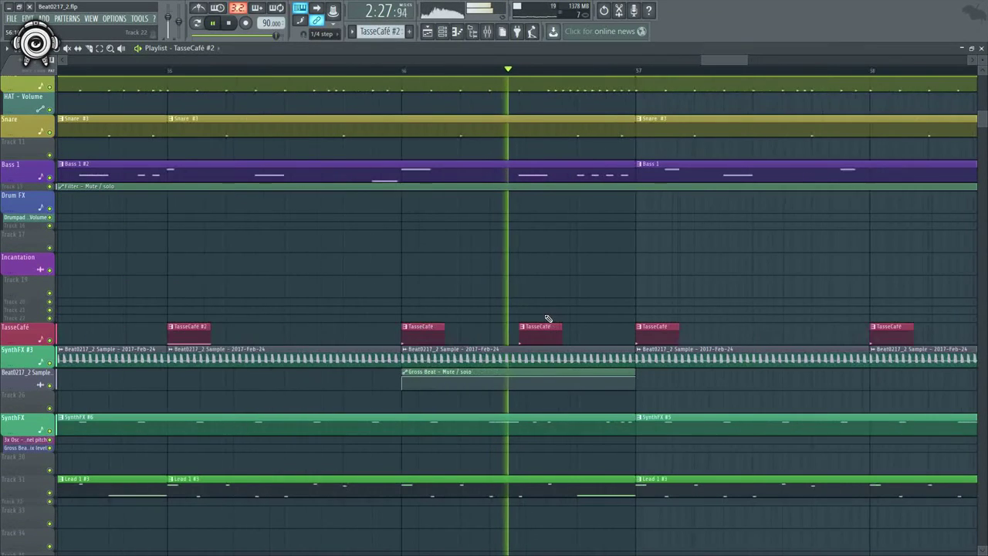
key("space")
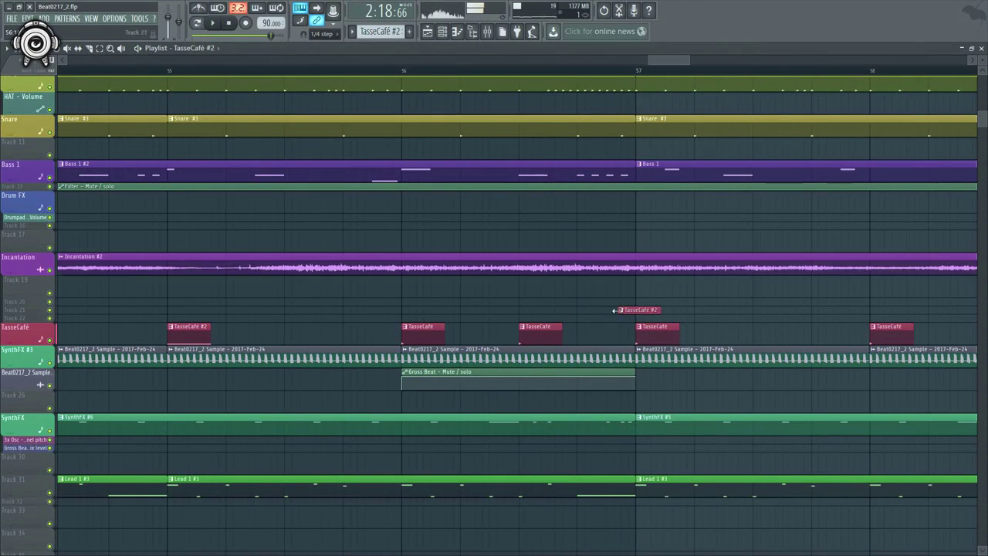
left_click_drag(627, 310, 616, 341)
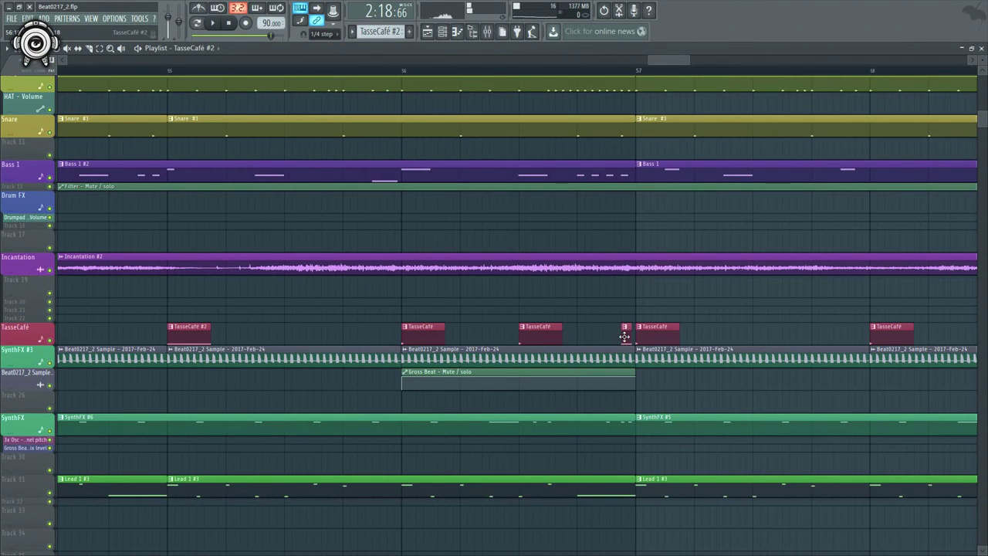
- Shift the short TasseCafé #2 clip before bar 57 slightly earlier and play the passage from bar 56
key("space")
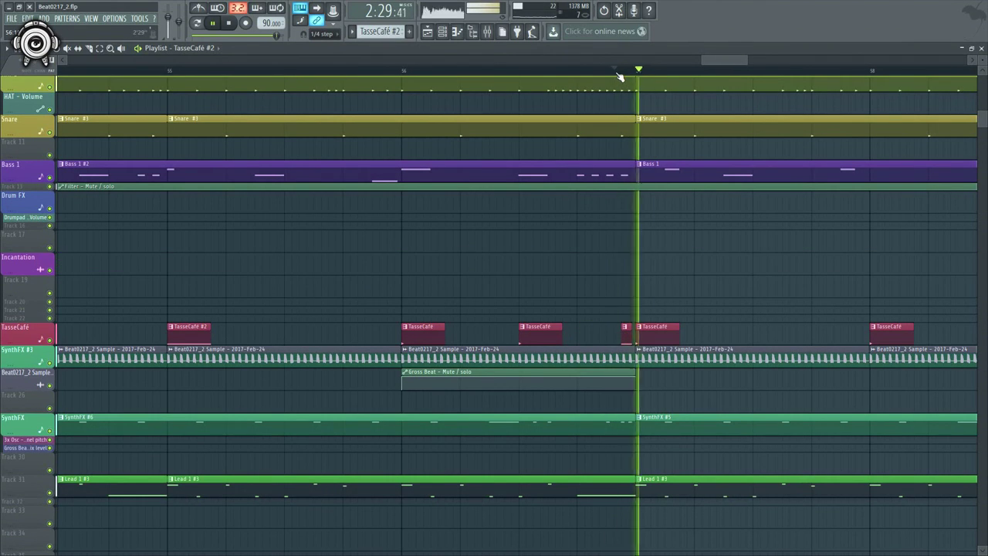
key("space")
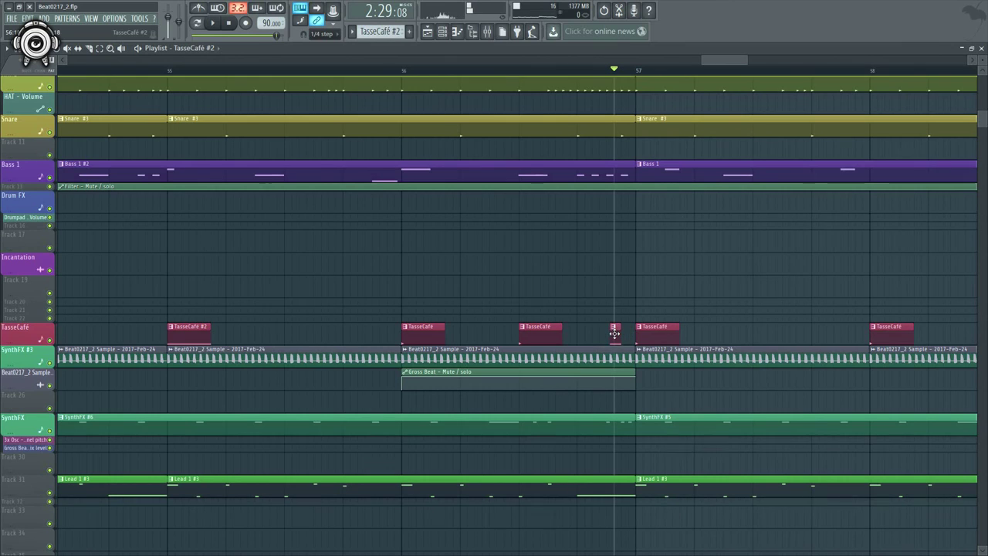
left_click(577, 73)
key("space")
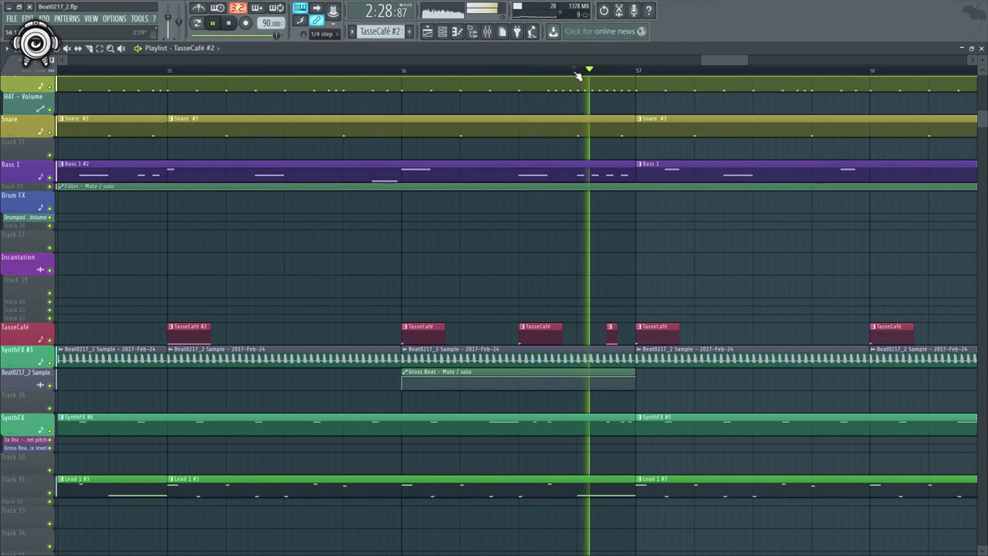
left_click(402, 70)
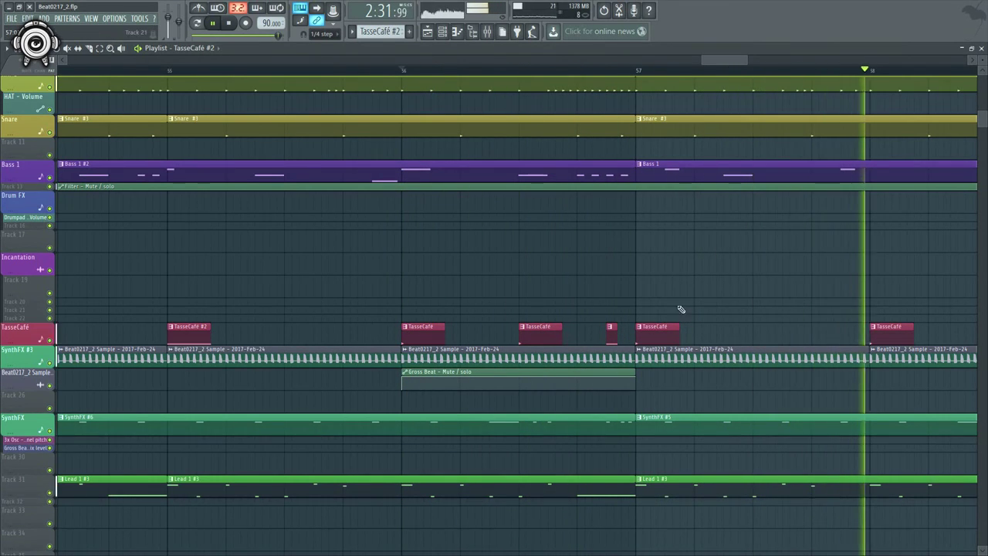
scroll(695, 304, "down", 5, "ctrl")
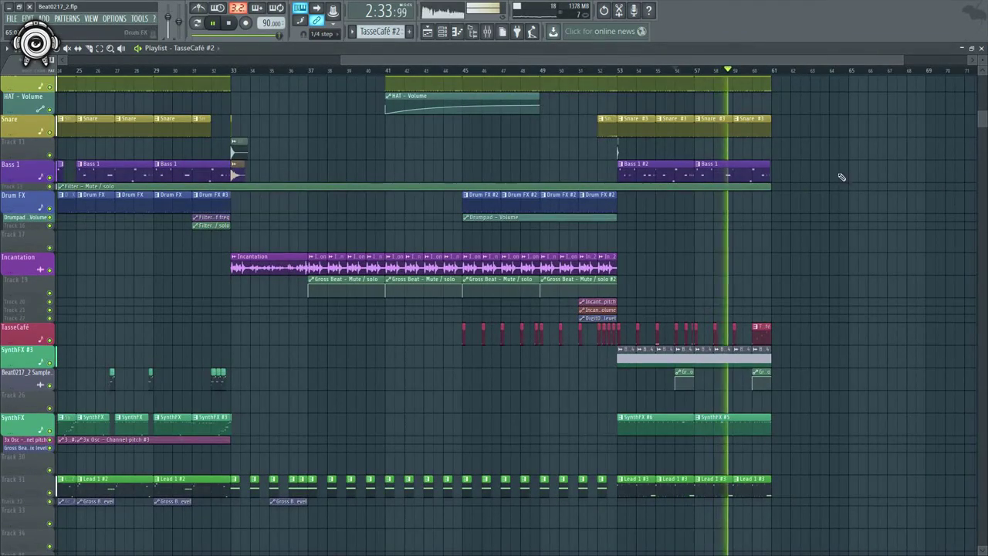